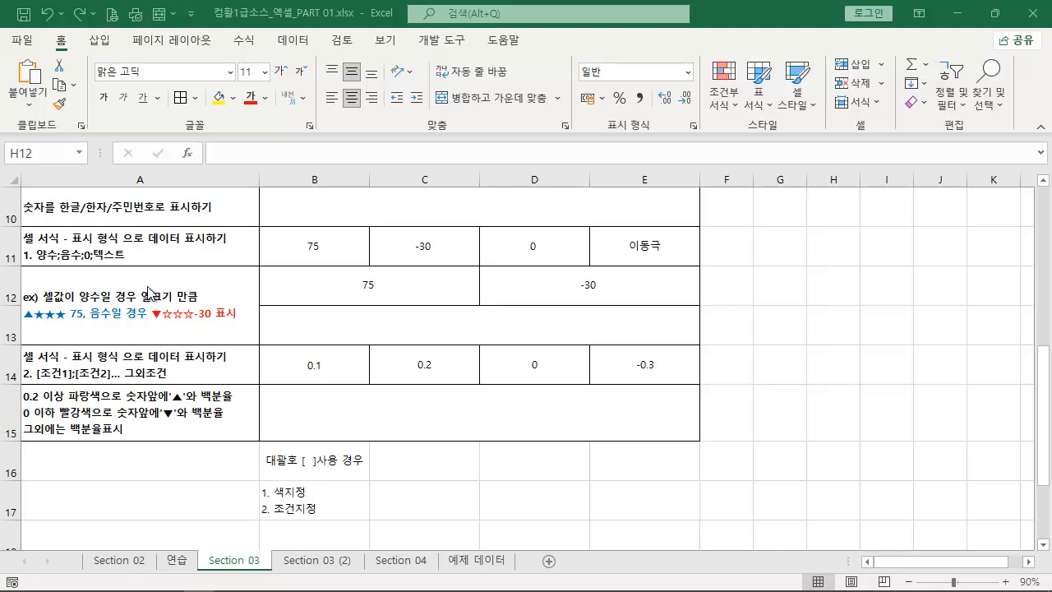
Step: Examine the display-format instructions in A11 and A14 and the sample values in B11:E11
drag(18, 230, 243, 245)
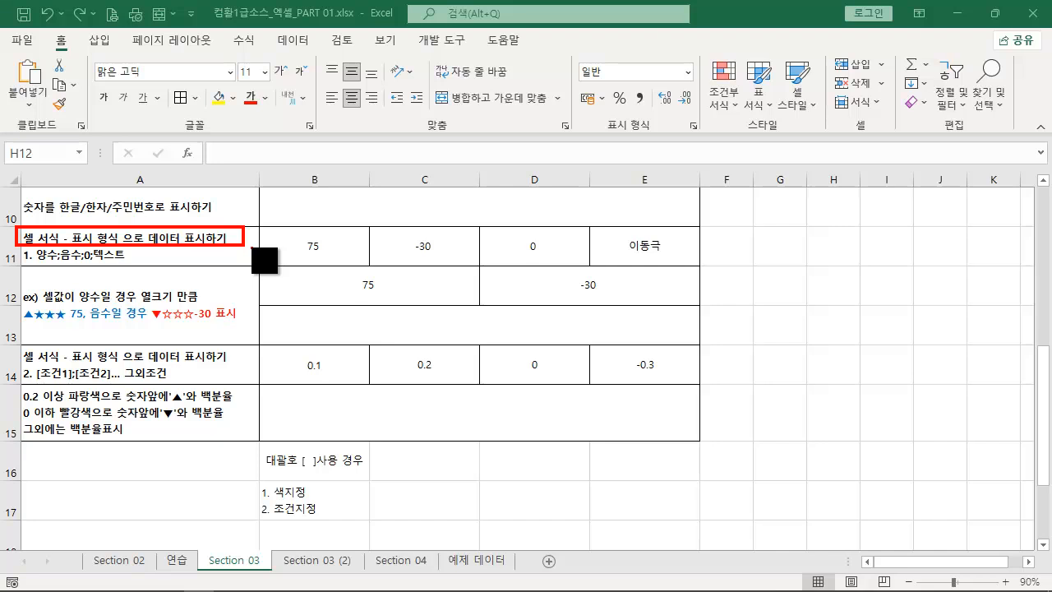
key(Escape)
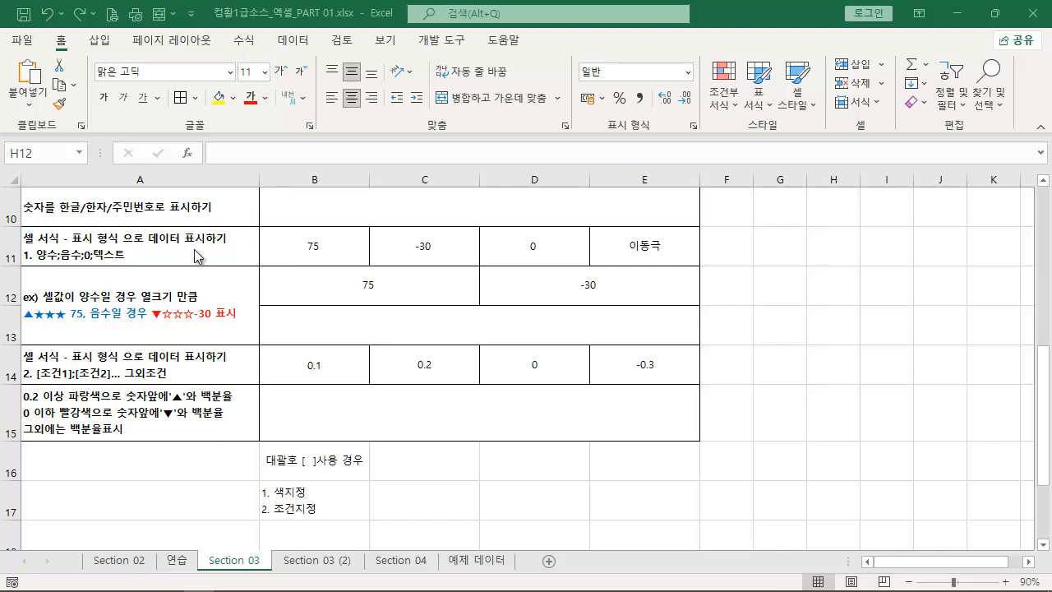
key(ctrl+2)
drag(136, 261, 19, 248)
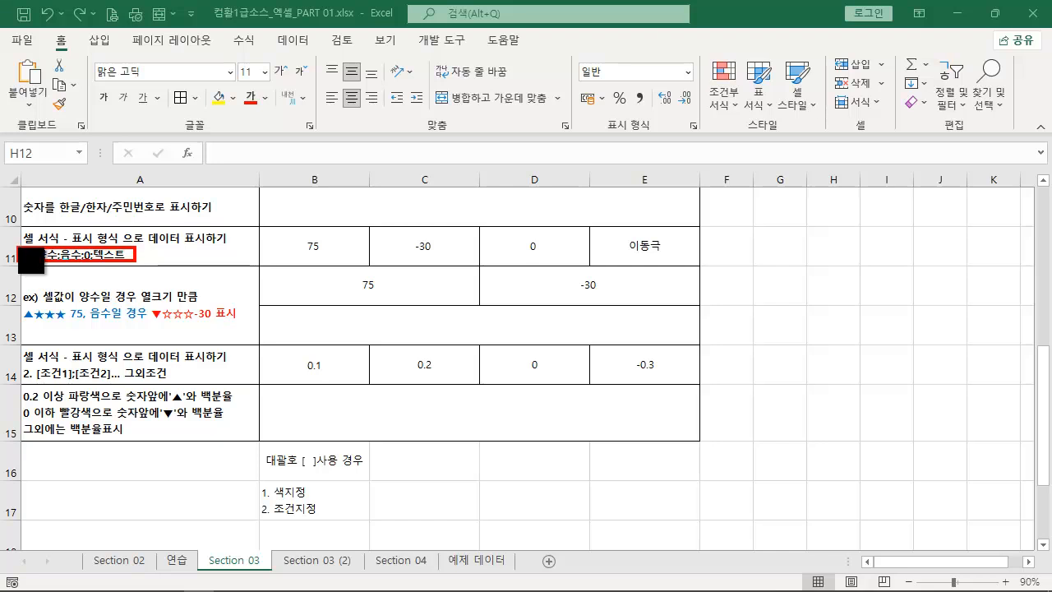
drag(17, 365, 180, 384)
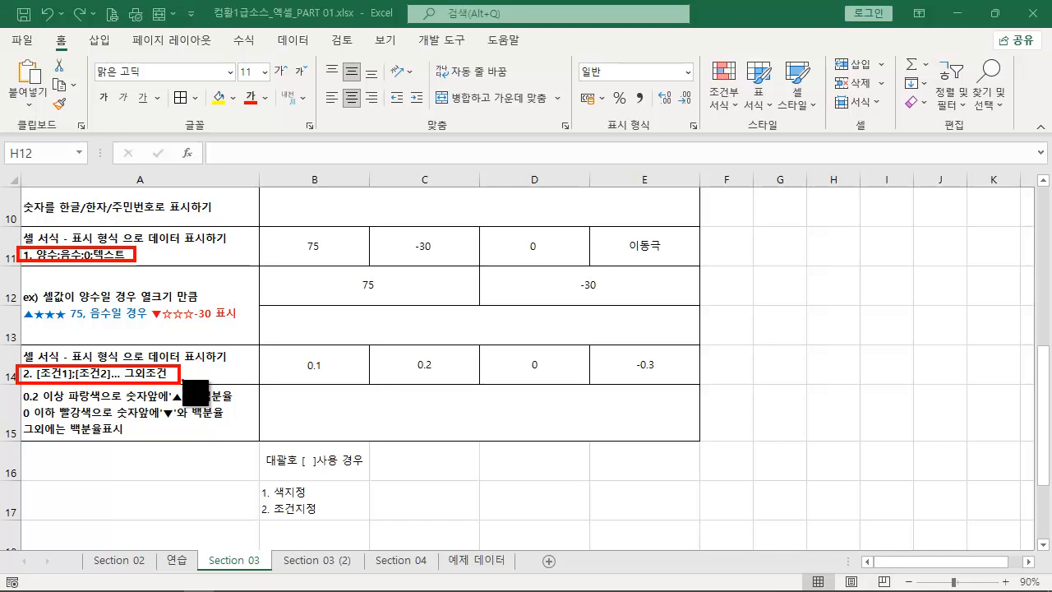
key(Escape)
key(ctrl+2)
mouse_move(263, 227)
mouse_down()
mouse_move(686, 275)
mouse_move(694, 266)
mouse_up()
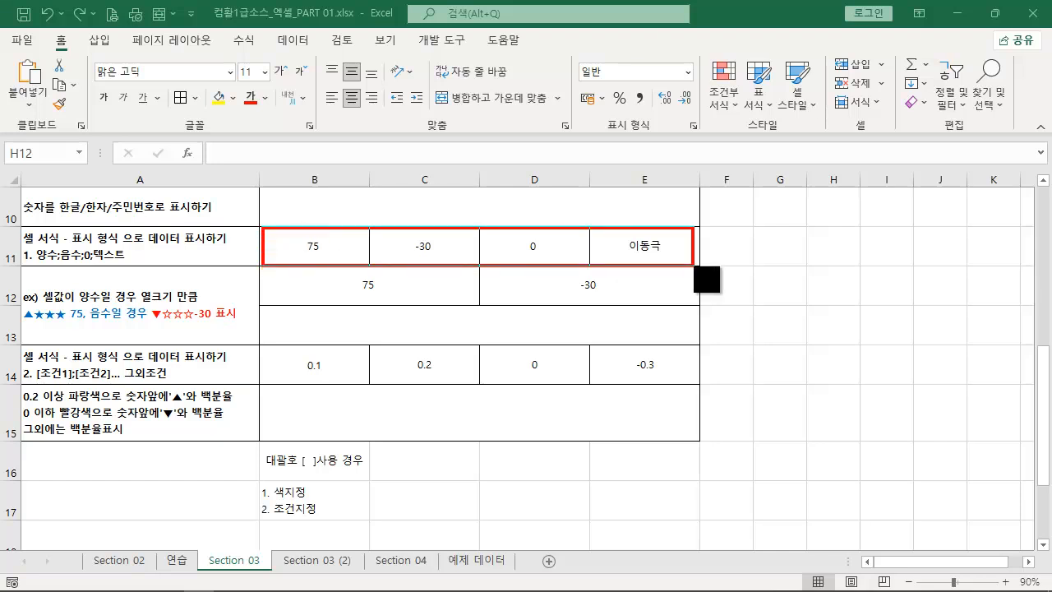
drag(378, 207, 332, 246)
drag(444, 249, 497, 209)
drag(545, 245, 602, 207)
click(667, 243)
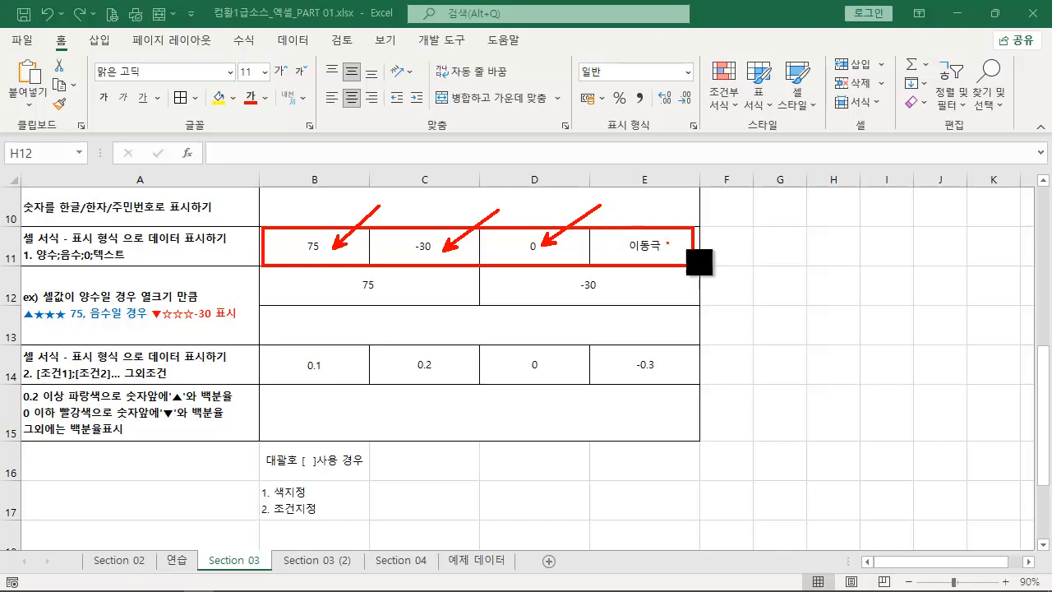
drag(677, 250, 730, 210)
key(Escape)
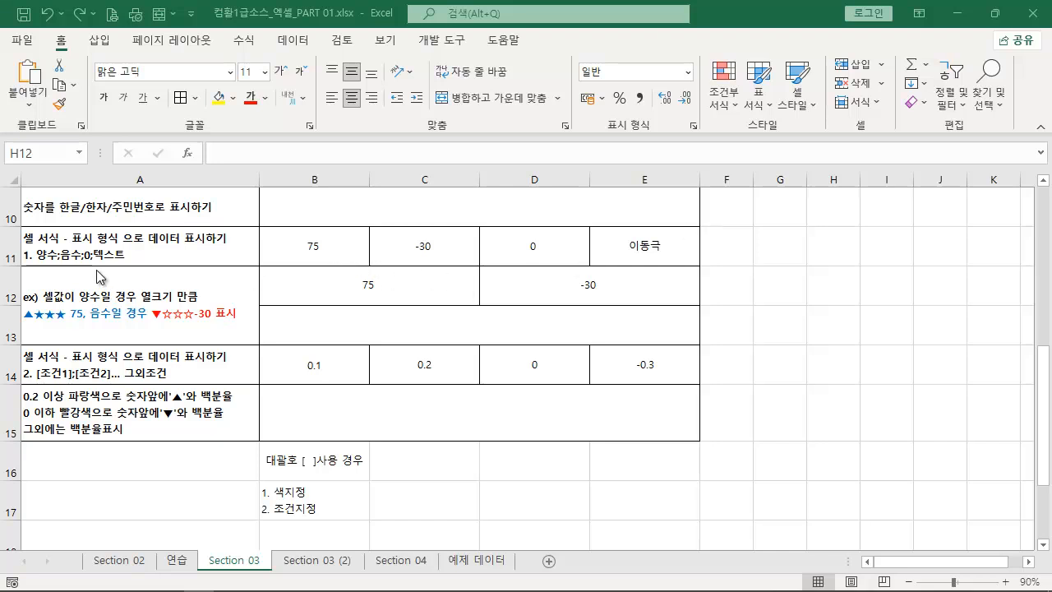
key(ctrl+2)
drag(142, 279, 46, 259)
key(Escape)
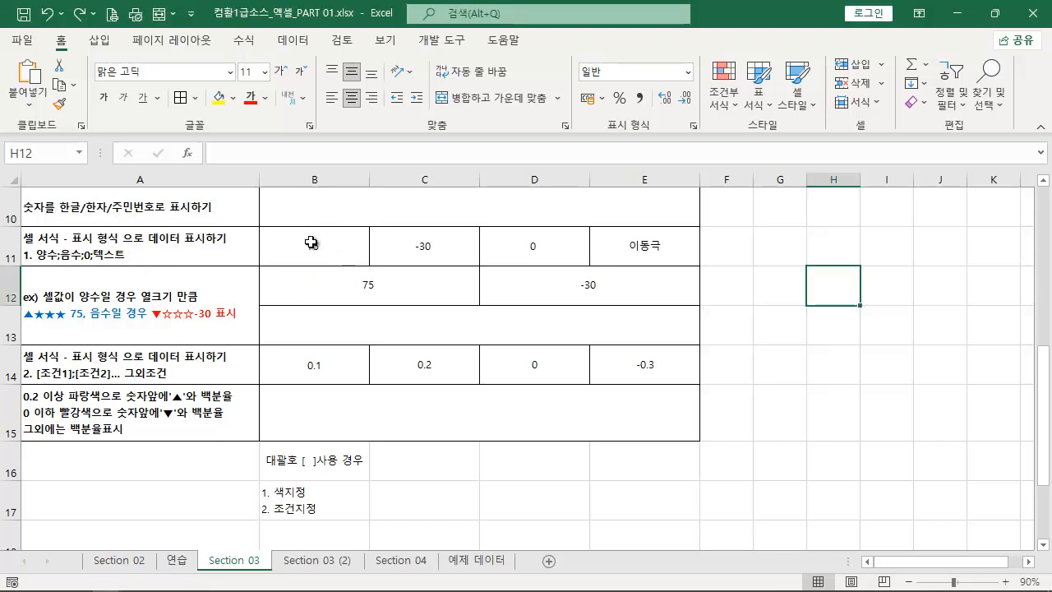
Step: Open the number format settings for B11:E11 and choose the custom category (사용자 지정) to replace its format code
drag(305, 239, 625, 242)
right_click(494, 249)
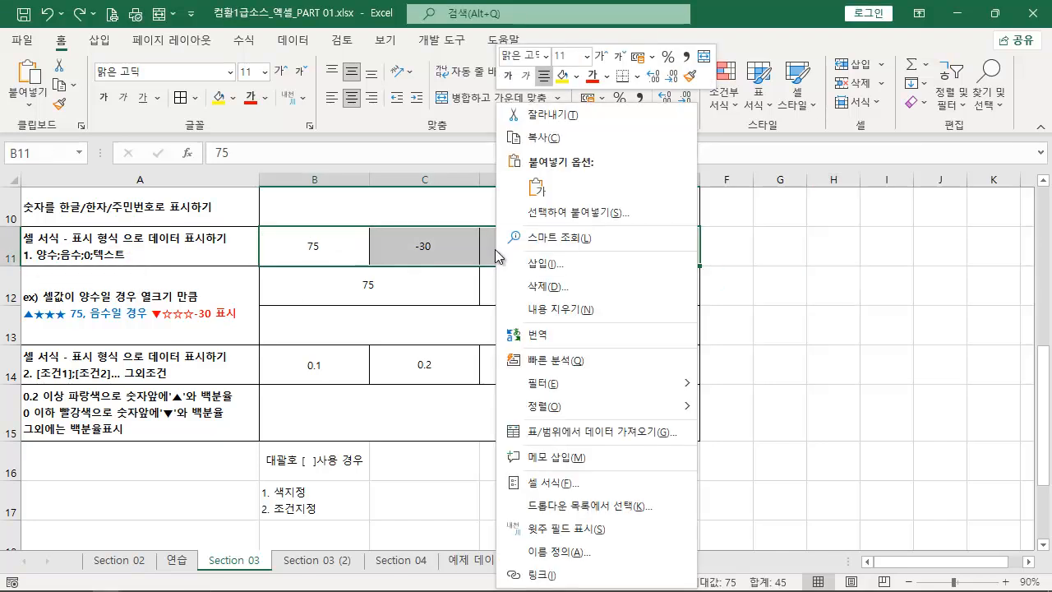
click(537, 475)
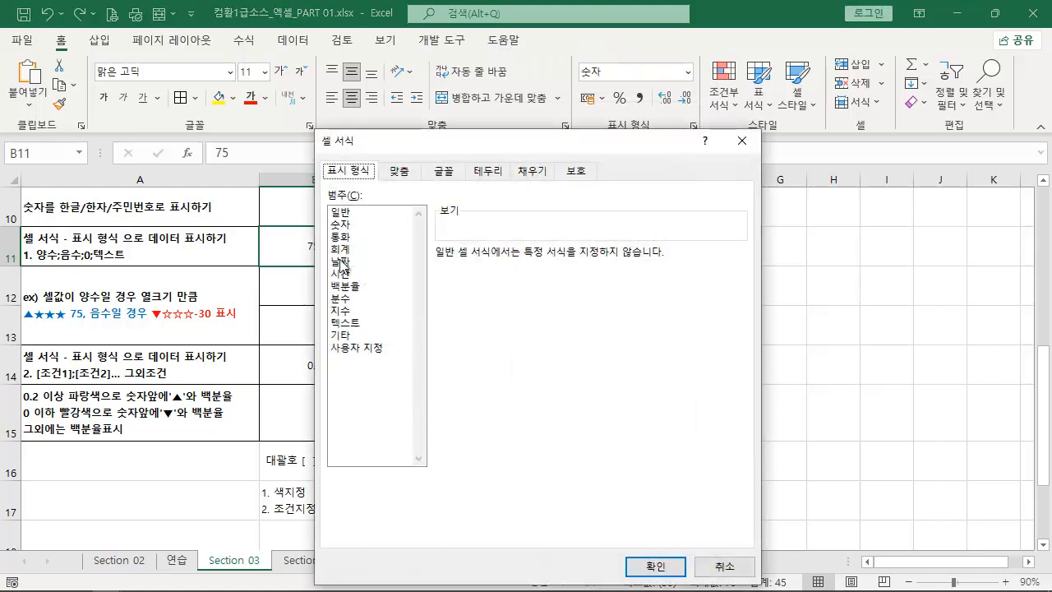
click(372, 347)
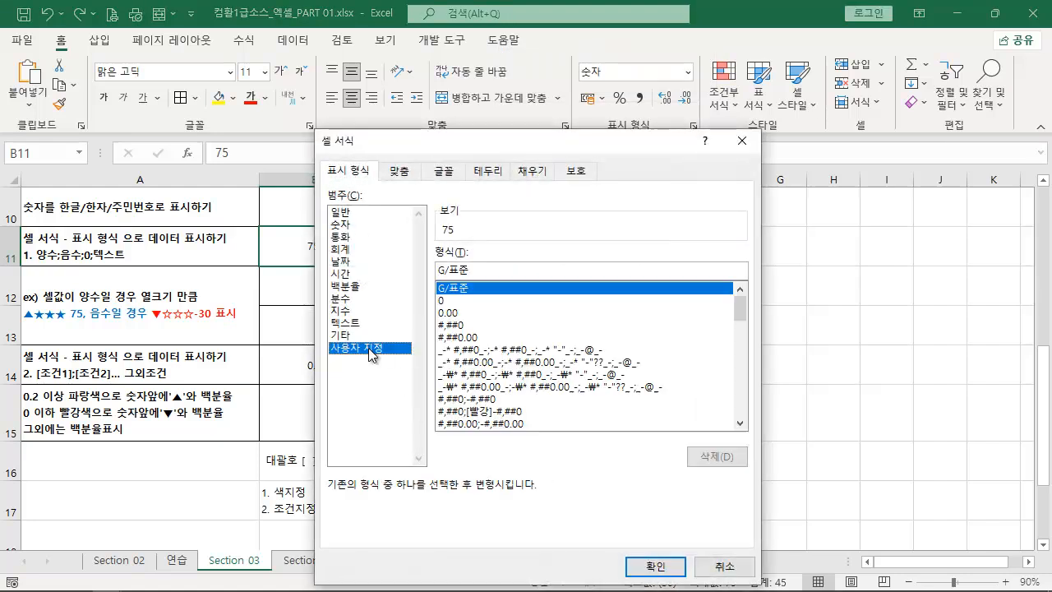
drag(484, 144, 842, 142)
drag(846, 270, 751, 264)
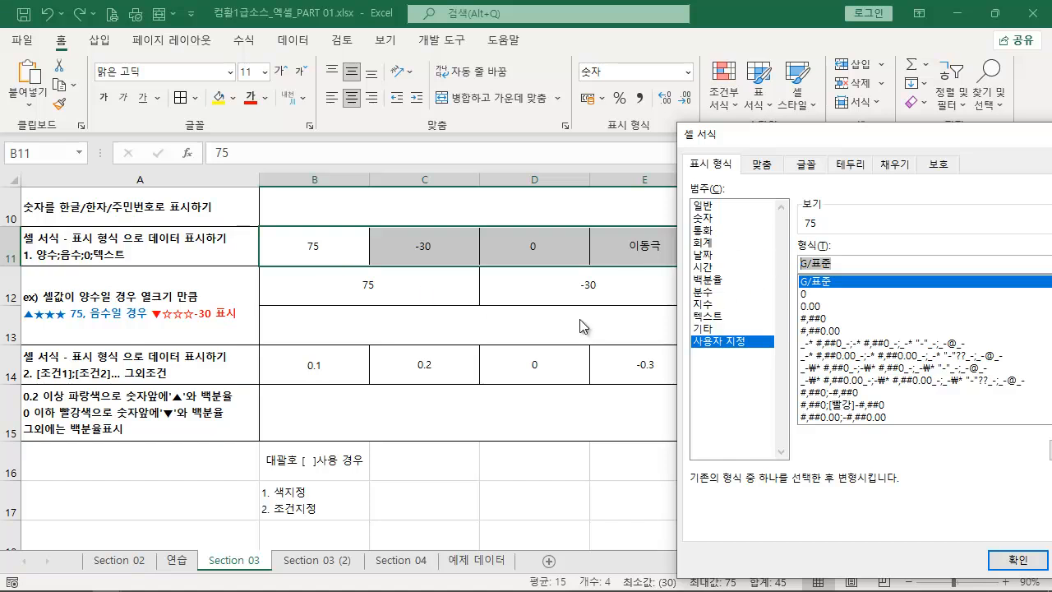
Step: Enter the positive-number section [파랑]"▲"0; as the start of the custom format code
text([파랑)
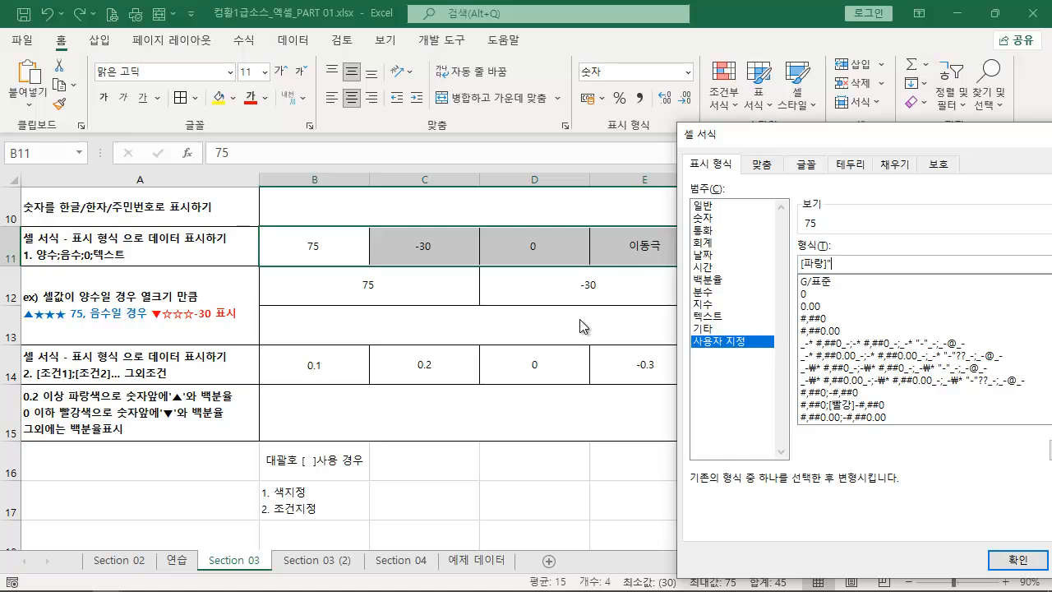
text(]"ㅁ)
key(Hangul_Hanja)
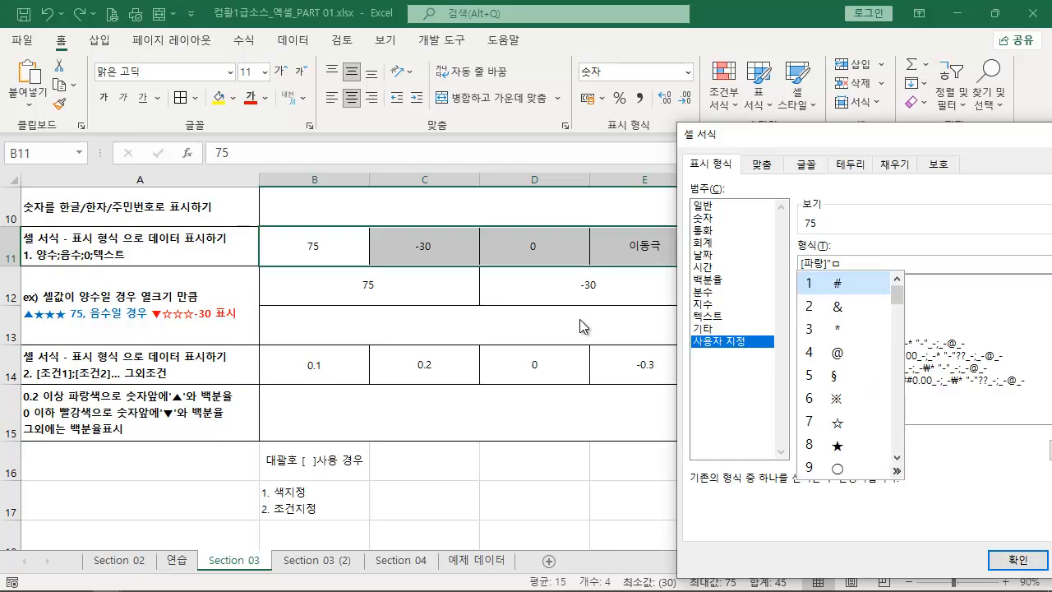
key(Page_Down)
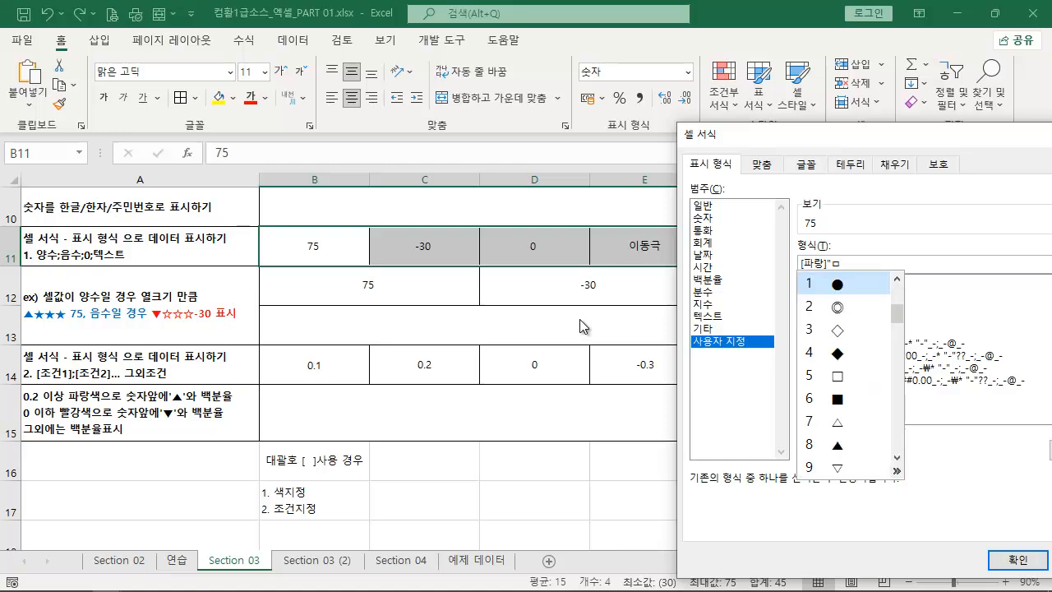
key(8)
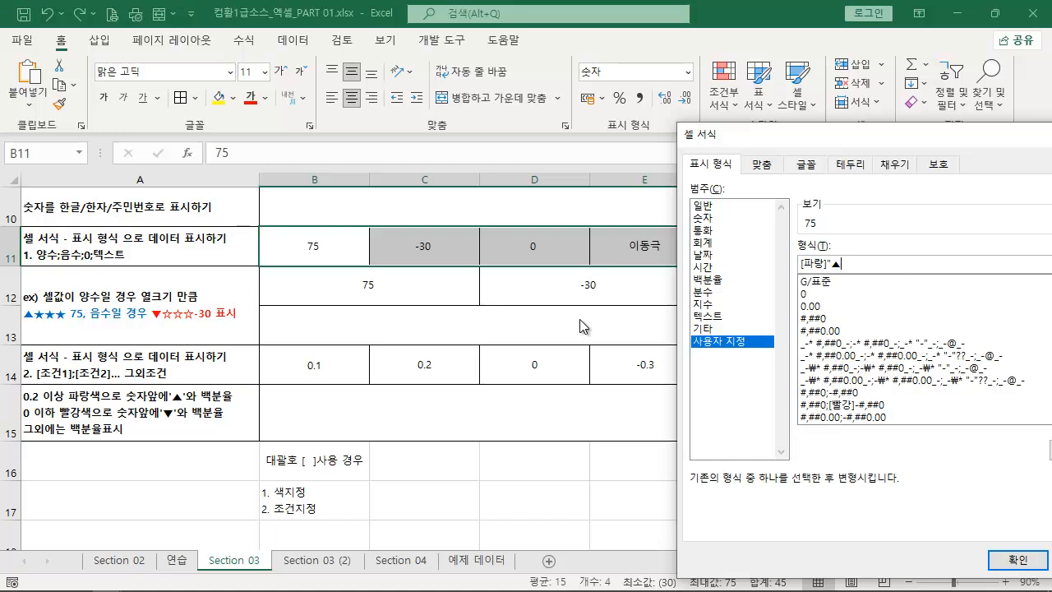
key(ctrl+2)
mouse_move(337, 244)
mouse_down()
mouse_move(789, 225)
mouse_move(791, 244)
mouse_up()
key(Escape)
text(0;)
Step: Add the negative-number section [빨강]"▼"0; to the custom format code
key(ctrl+2)
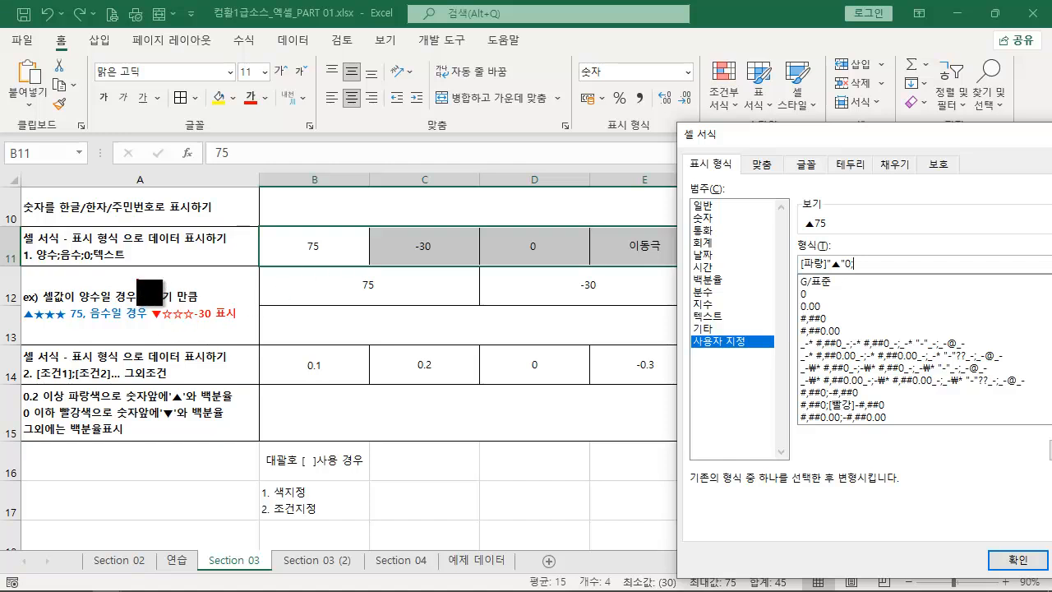
drag(136, 266, 17, 250)
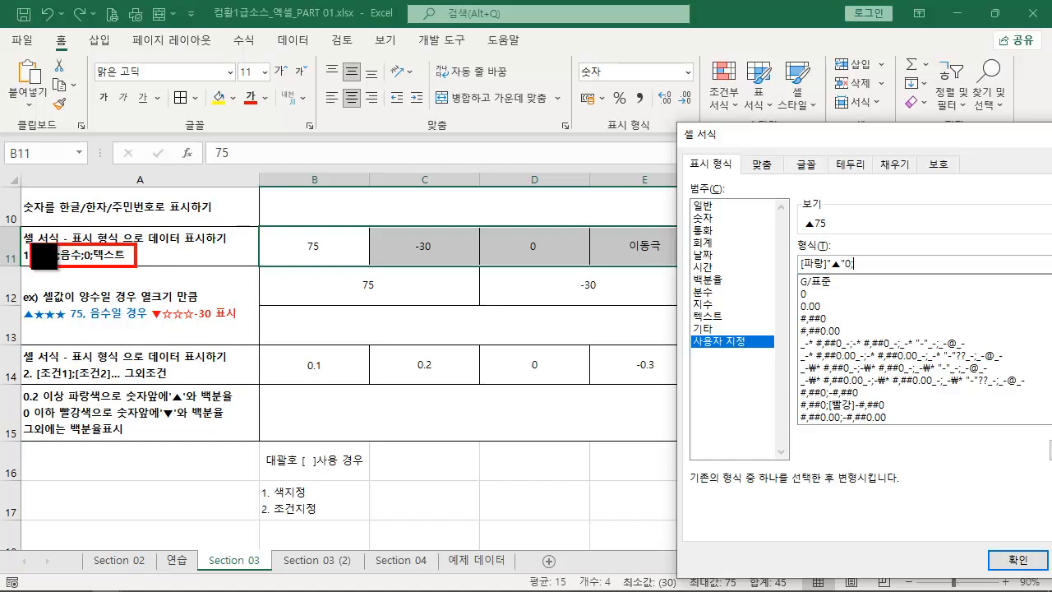
drag(782, 270, 857, 268)
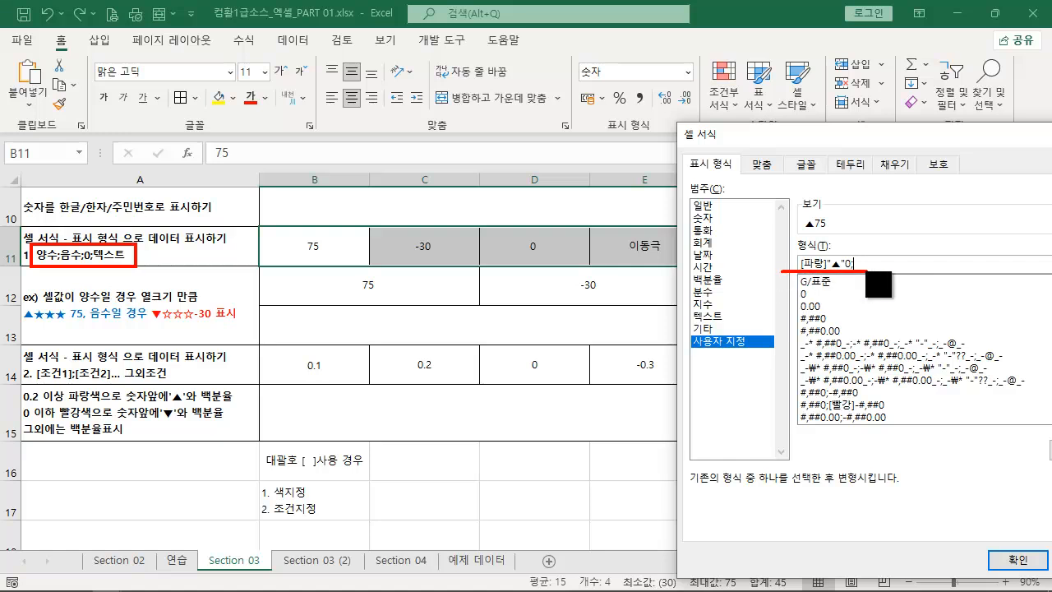
key(Escape)
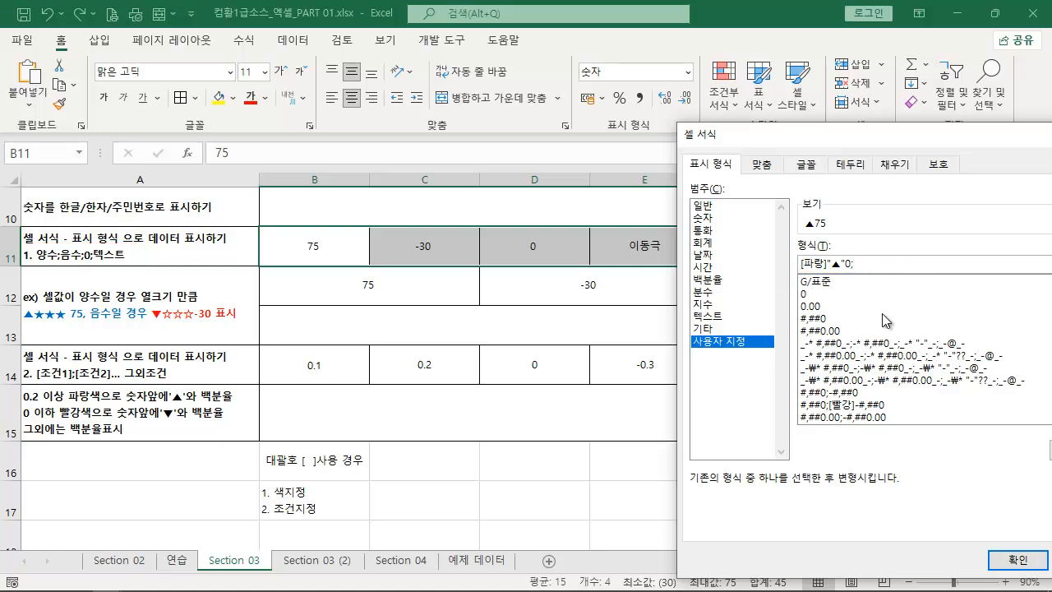
text(빨강]"ㅁ)
key(Hangul_Hanja)
key(Page_Down)
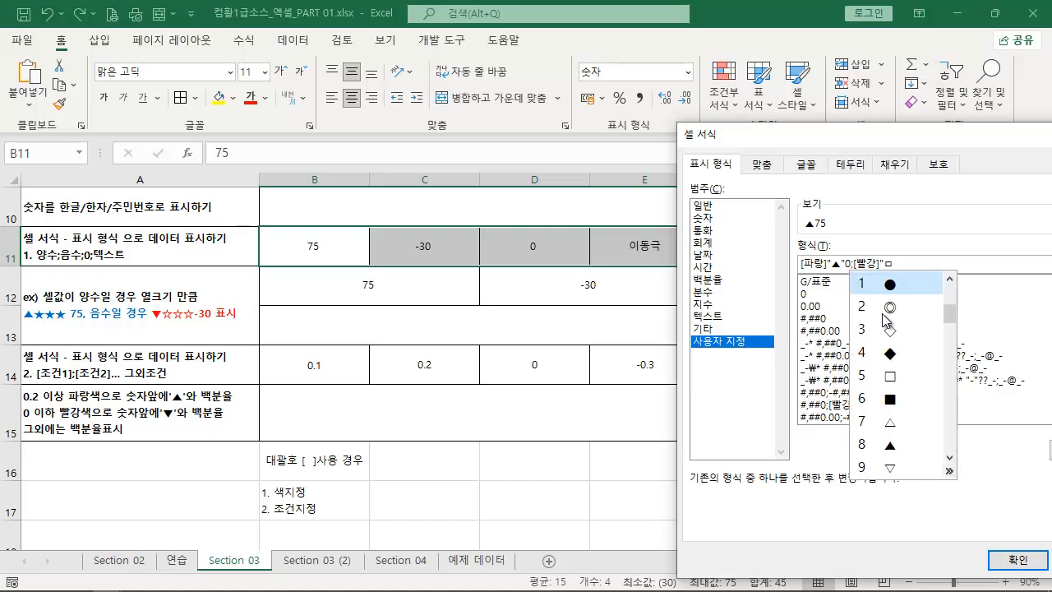
key(Page_Down)
key(1)
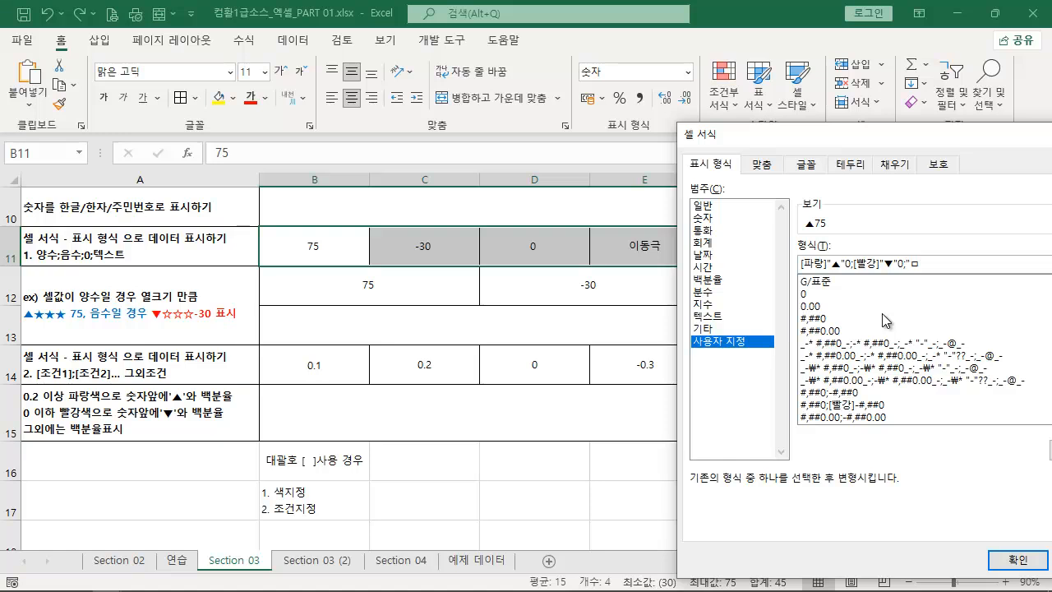
Step: Complete the format code with "★" for zero and @"님" for text, and apply it to B11:E11
key(Hangul_Hanja)
text(8")
text(;@)
text("s)
drag(977, 264, 541, 246)
click(1018, 559)
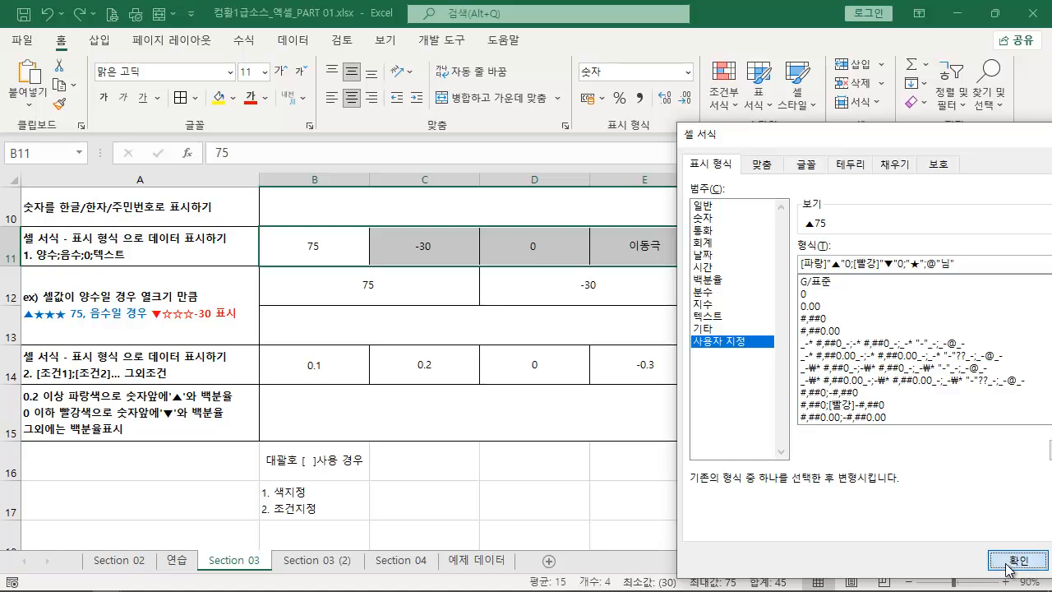
Step: Compare the formatted display of each cell in B11:E11 with its stored value in the formula bar
key(ctrl+2)
drag(319, 258, 331, 293)
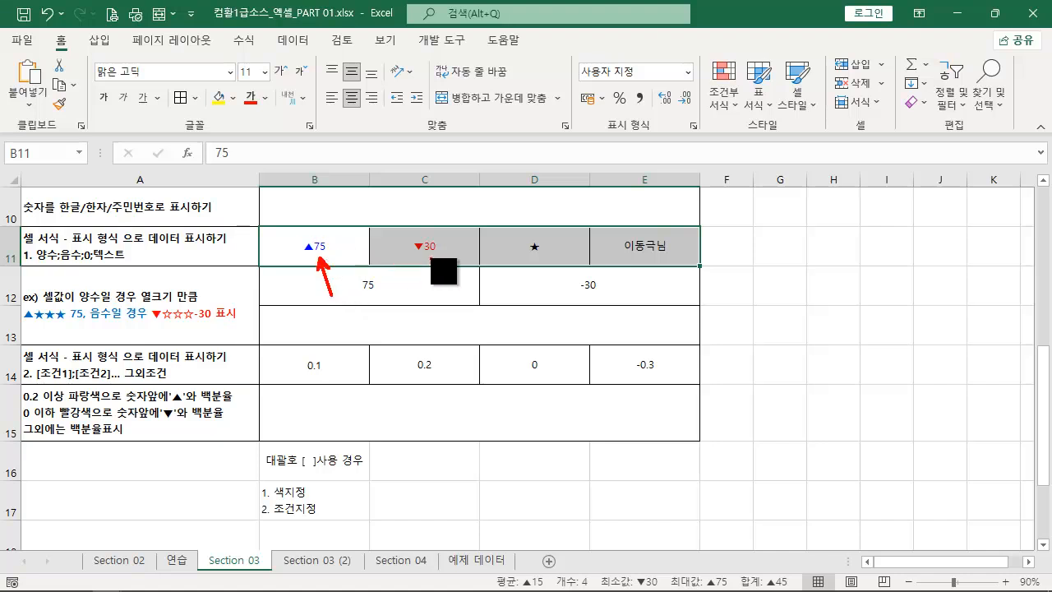
drag(430, 258, 444, 289)
drag(537, 256, 549, 288)
drag(645, 253, 678, 304)
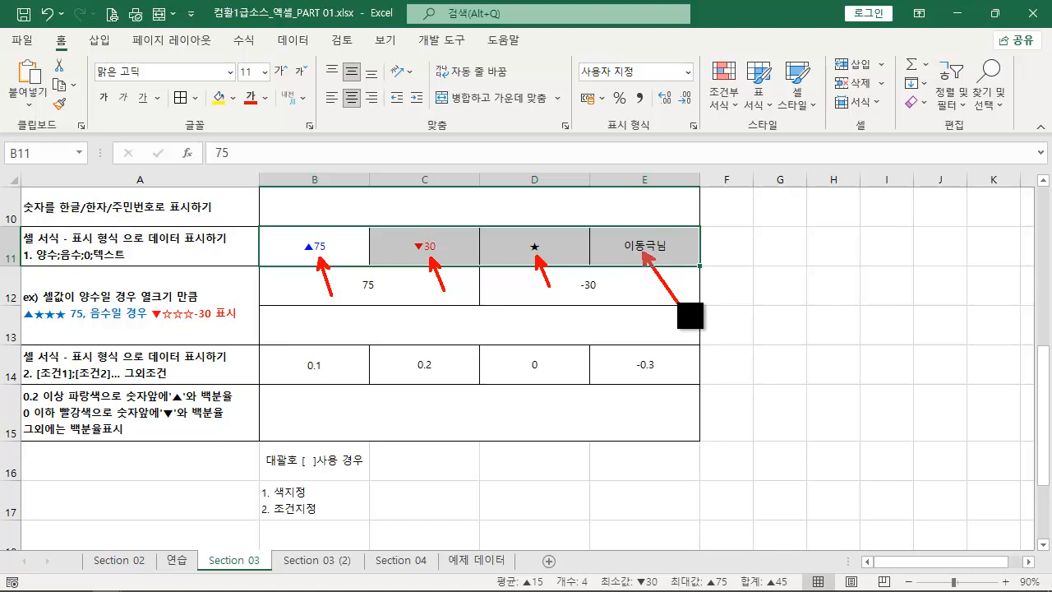
key(Escape)
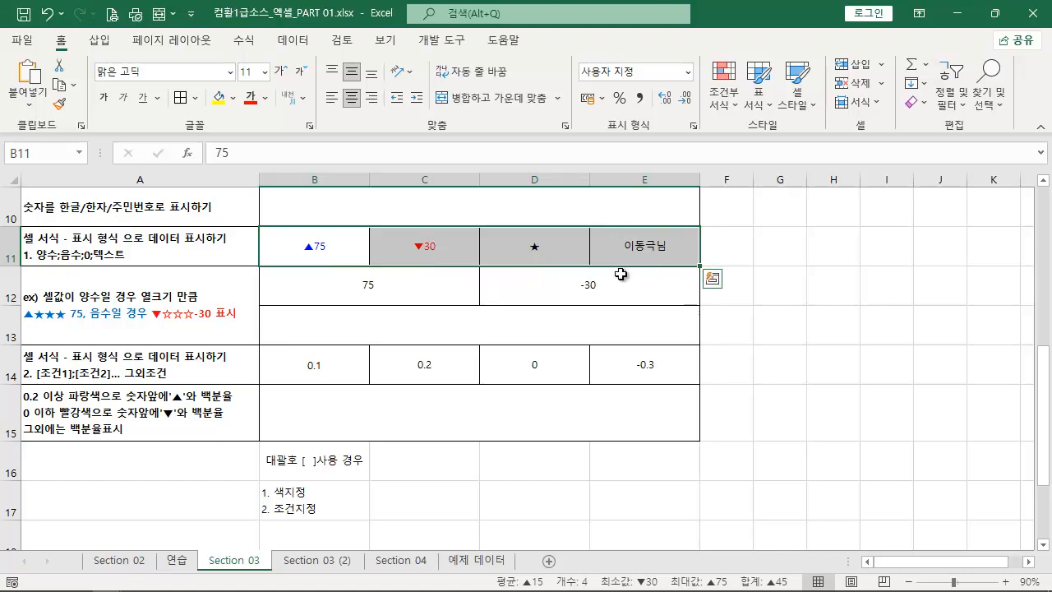
click(346, 252)
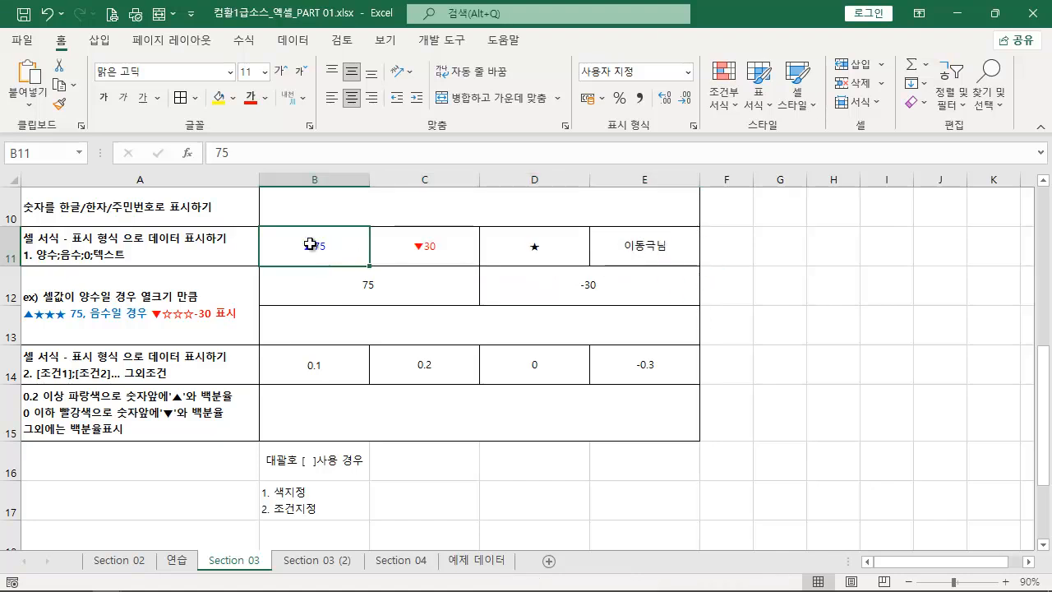
drag(230, 163, 304, 238)
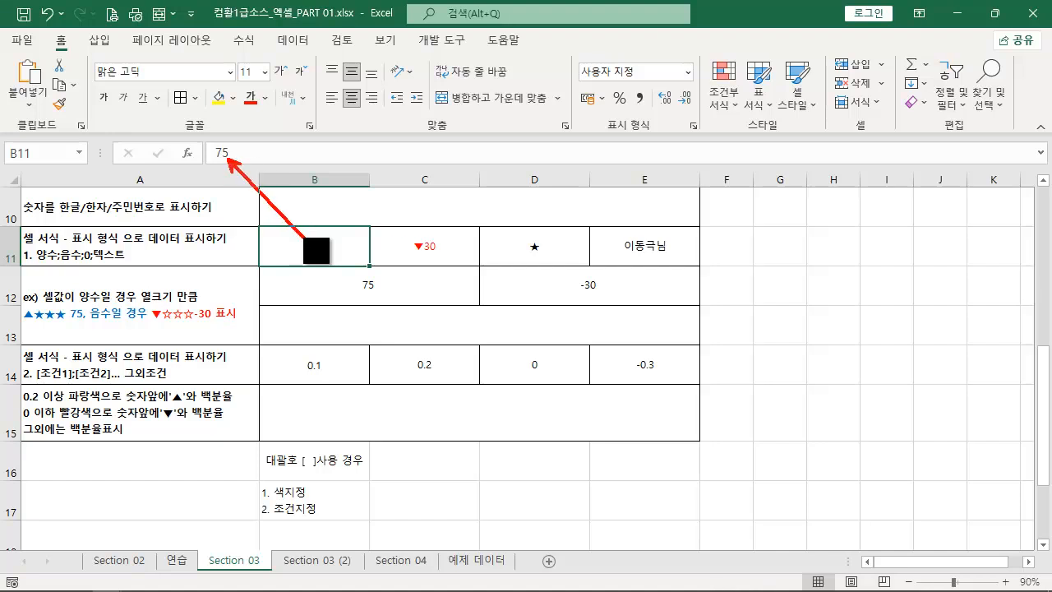
key(Escape)
click(433, 245)
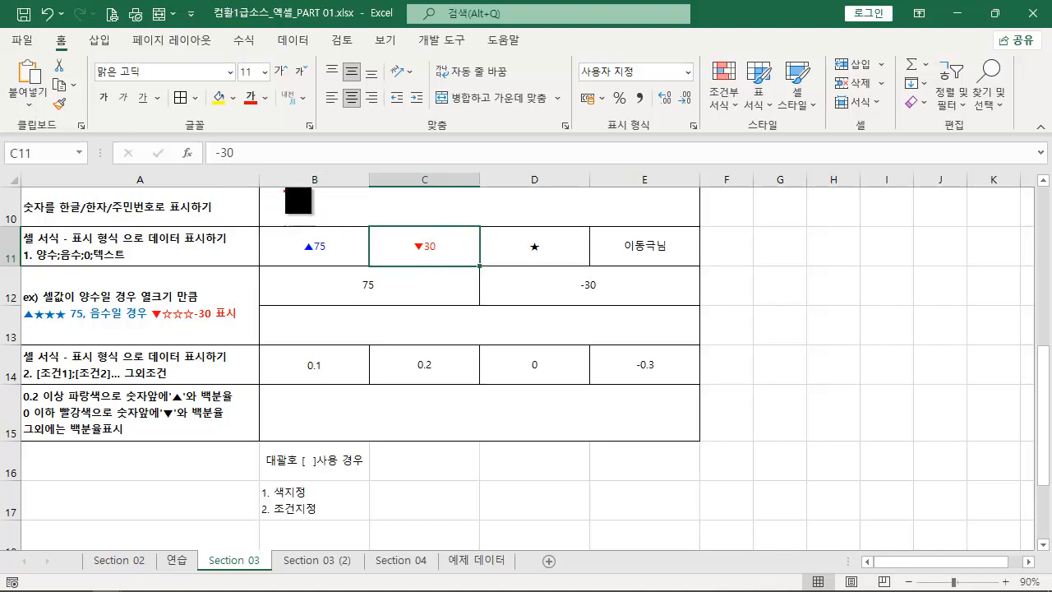
drag(236, 158, 436, 247)
key(Escape)
click(541, 249)
drag(227, 157, 526, 255)
key(Escape)
click(650, 252)
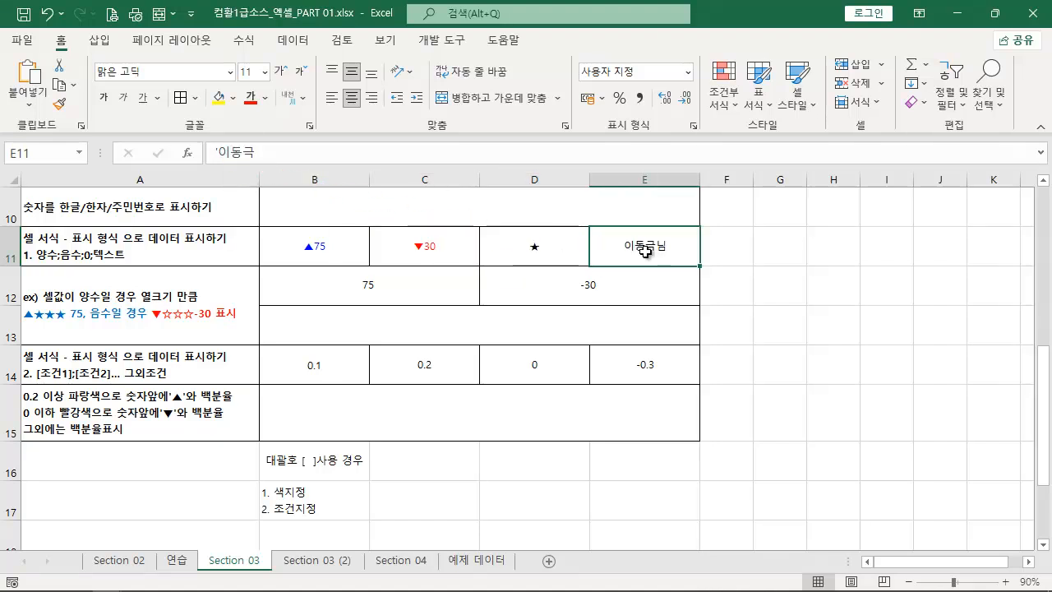
mouse_move(268, 164)
mouse_down()
mouse_move(641, 238)
mouse_move(598, 228)
mouse_up()
key(Escape)
mouse_move(325, 263)
mouse_down()
mouse_move(705, 259)
mouse_move(667, 259)
mouse_up()
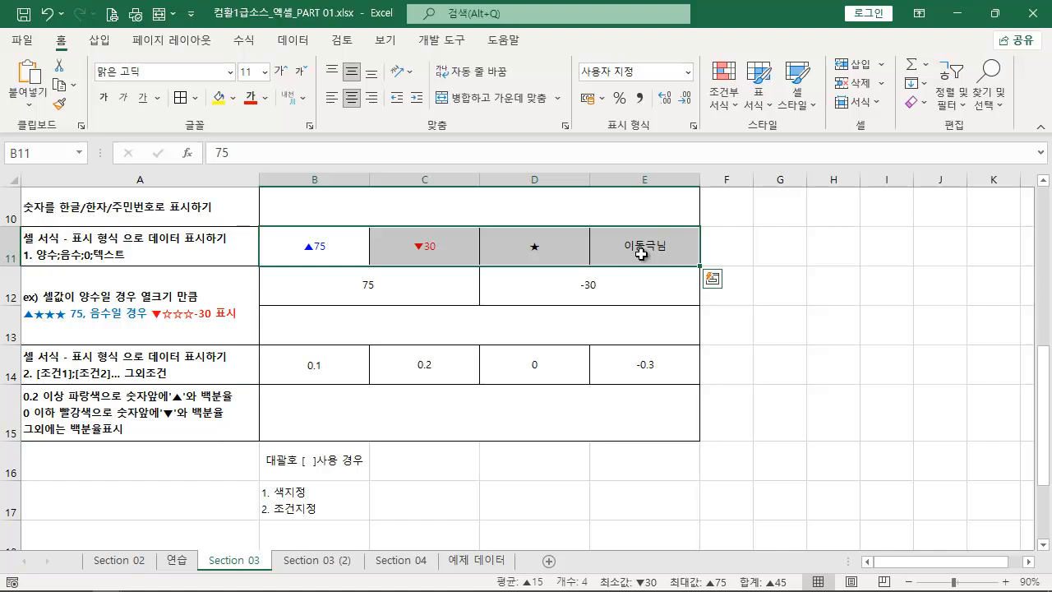
key(Escape)
click(298, 476)
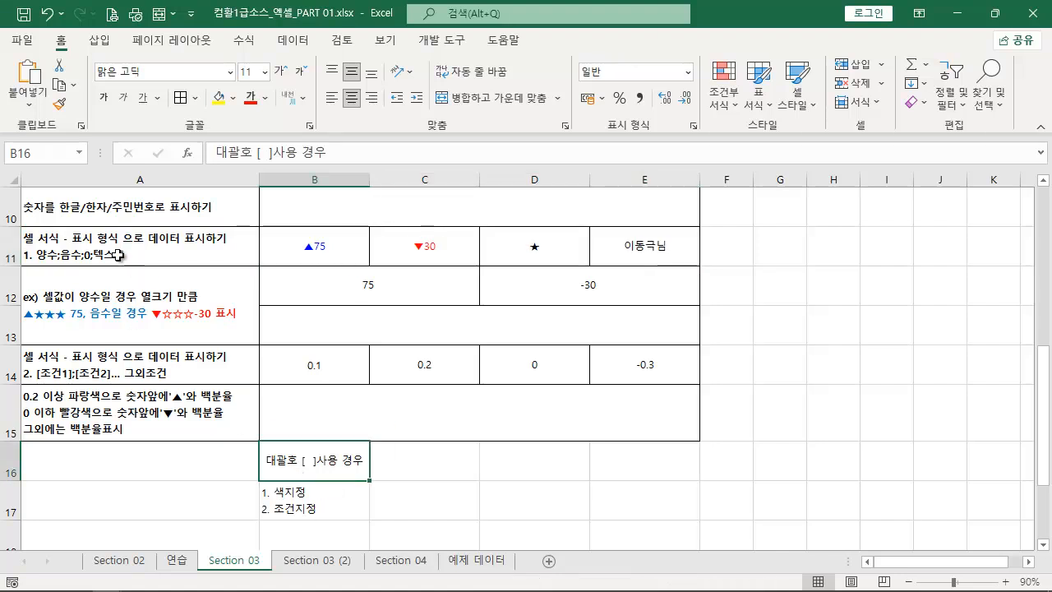
drag(131, 248, 20, 264)
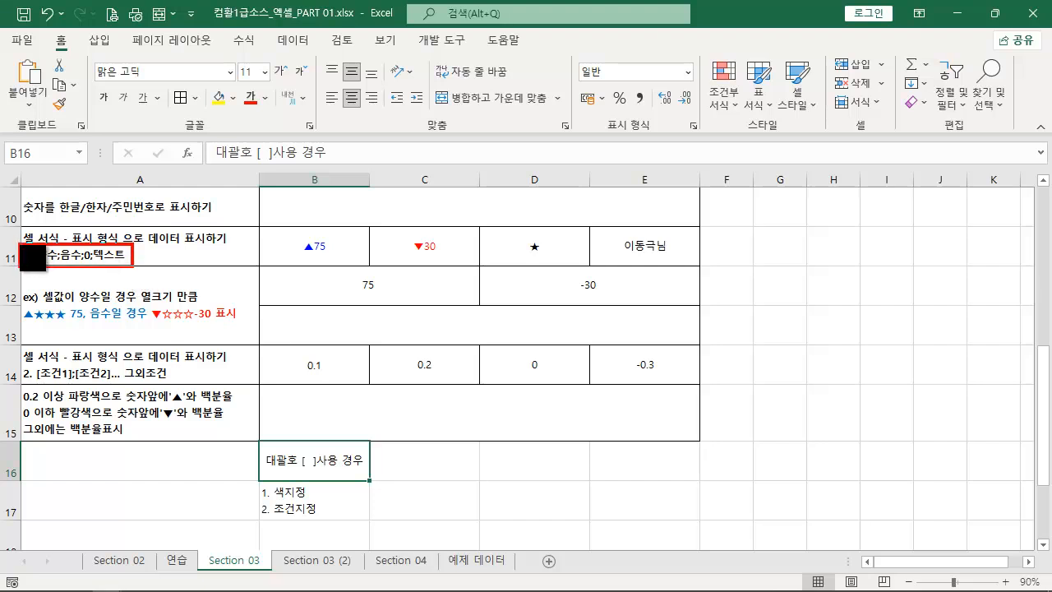
drag(178, 383, 35, 376)
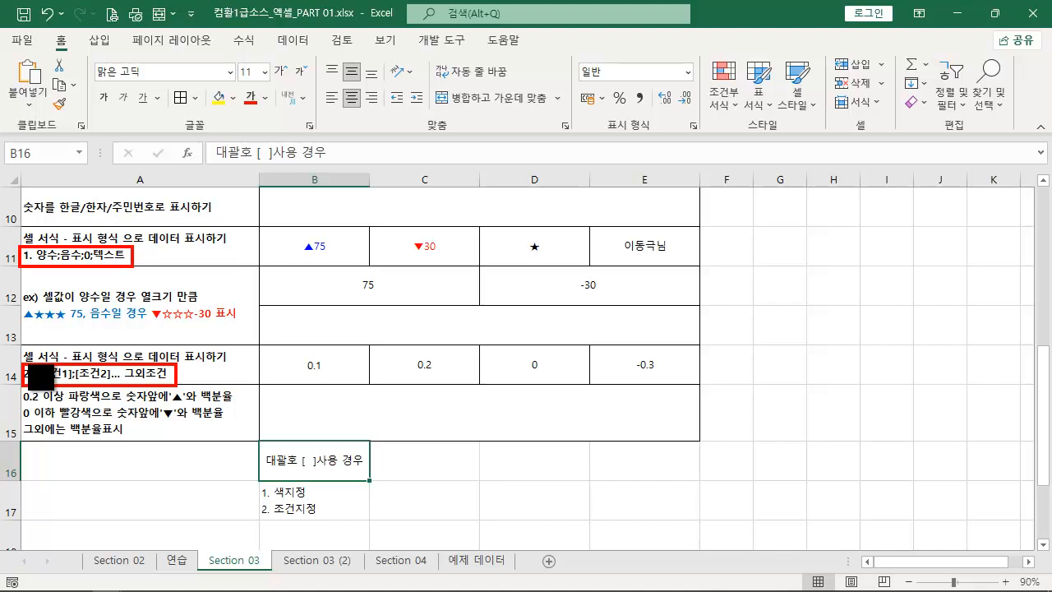
key(Escape)
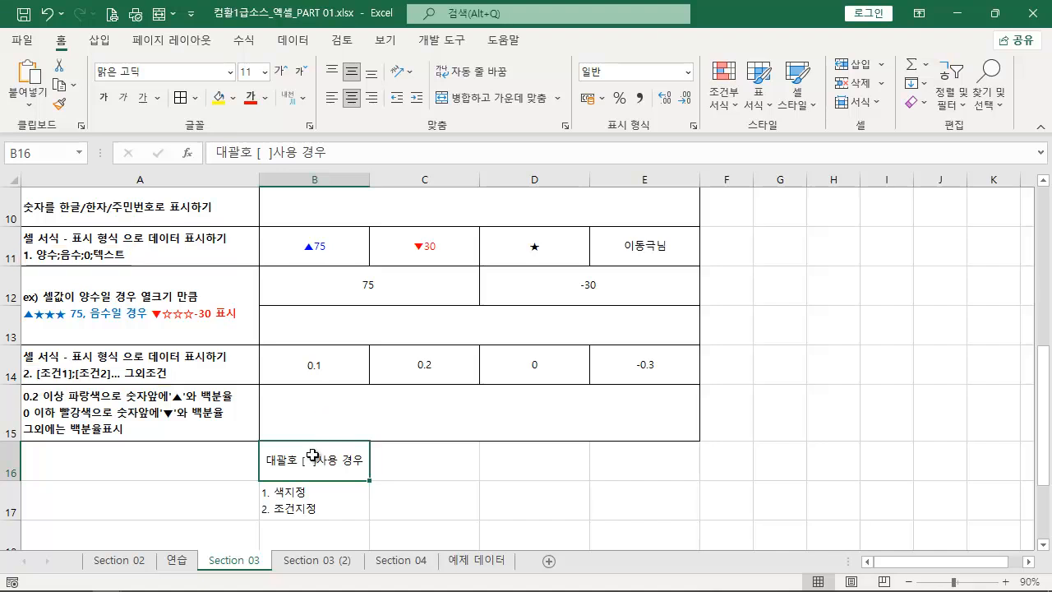
key(ctrl+2)
drag(258, 449, 372, 530)
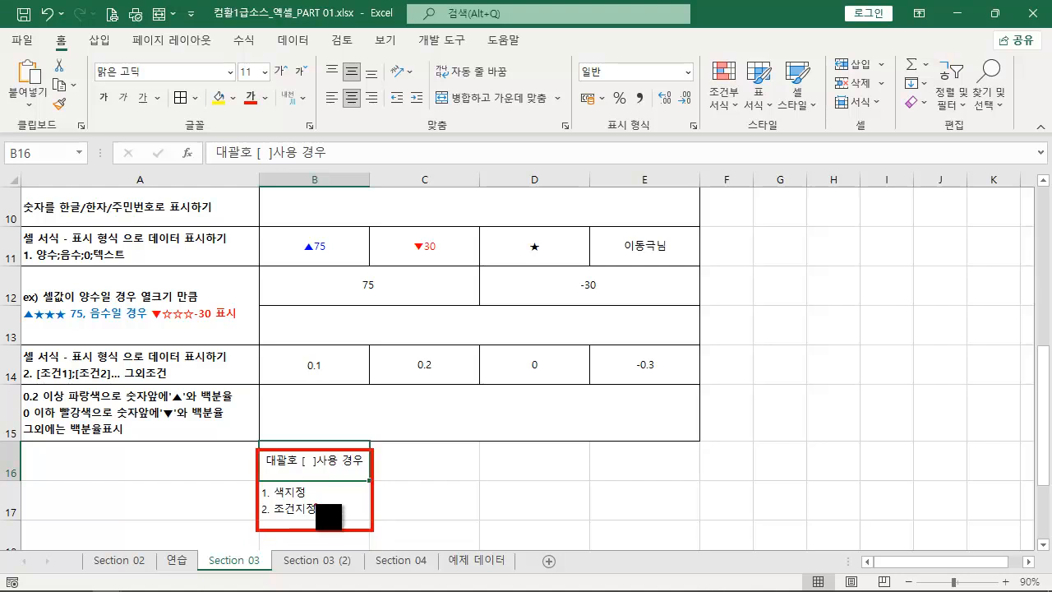
mouse_move(322, 499)
mouse_down()
mouse_move(279, 499)
mouse_move(263, 519)
mouse_up()
key(Escape)
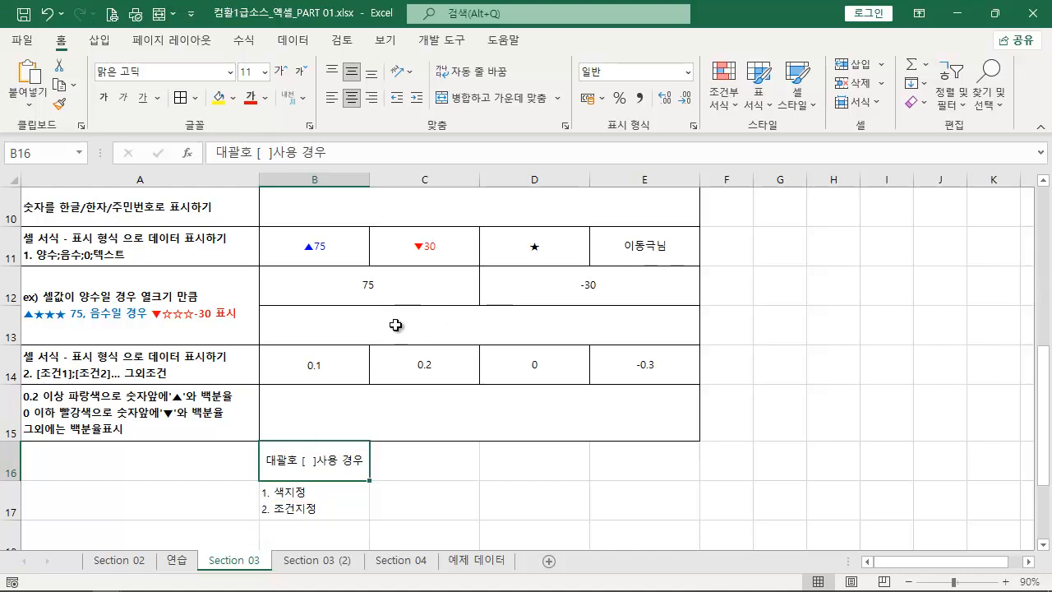
Step: Enter the format code [파랑]"▲"0;[빨강]"▼"0;"★";@"님" as text in merged cell B13
double_click(395, 326)
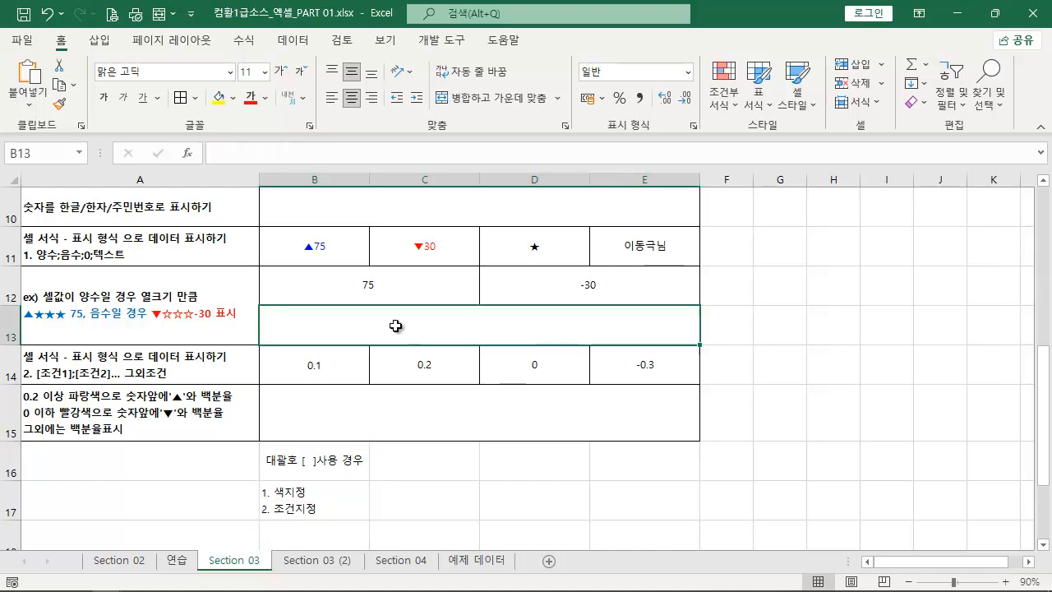
key(Escape)
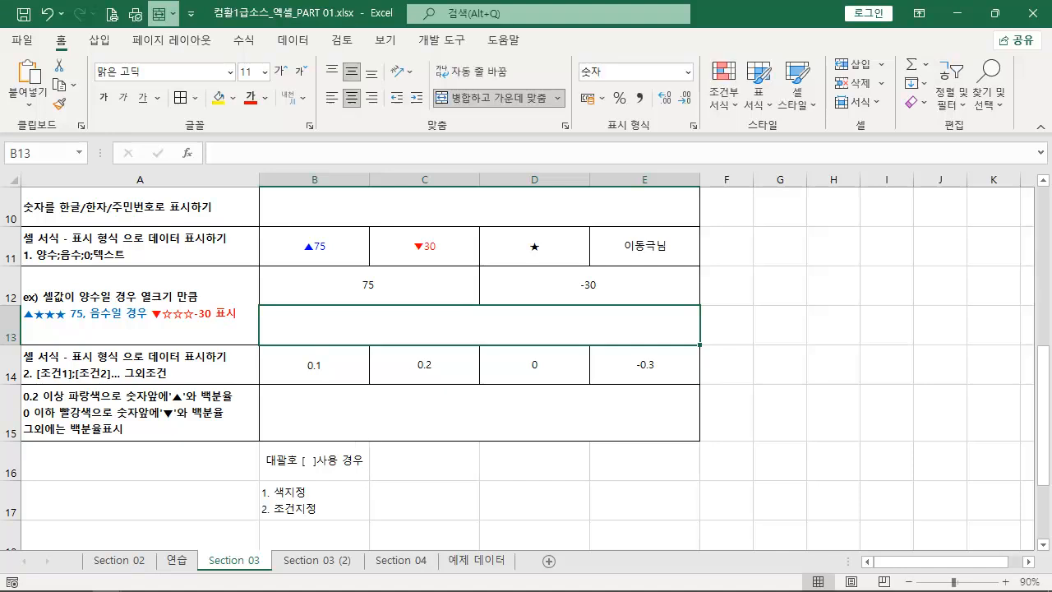
key(ctrl+2)
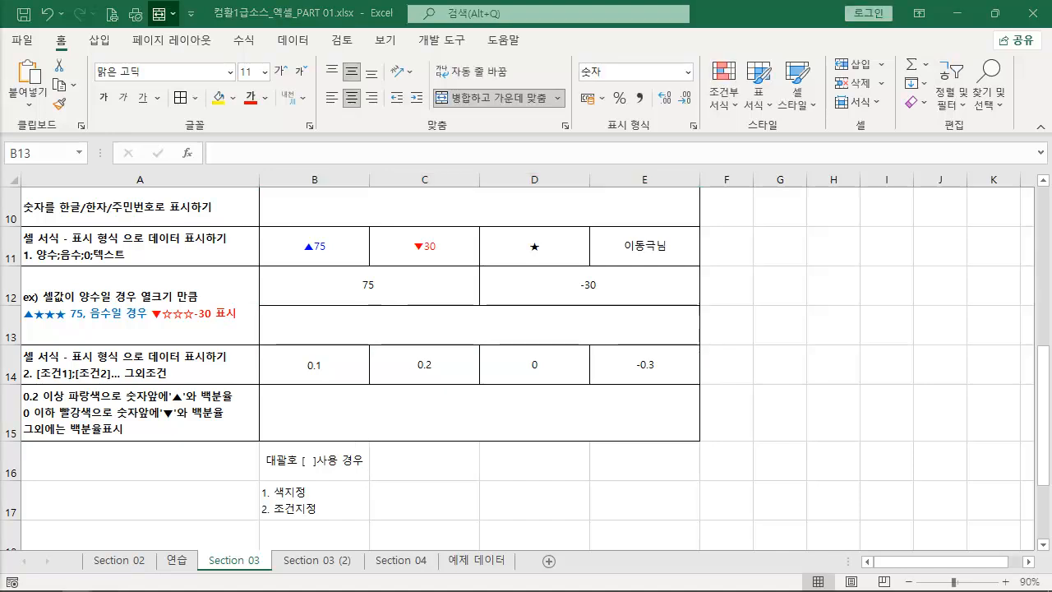
click(436, 322)
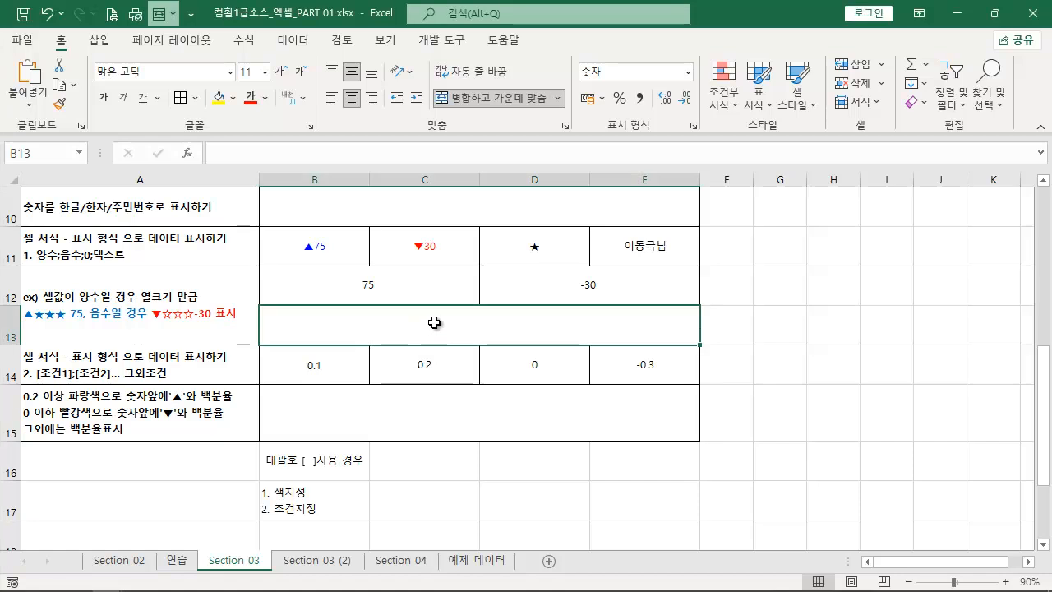
text([파랑]"▲"0;[빨강]"▼"0;"★";@"님")
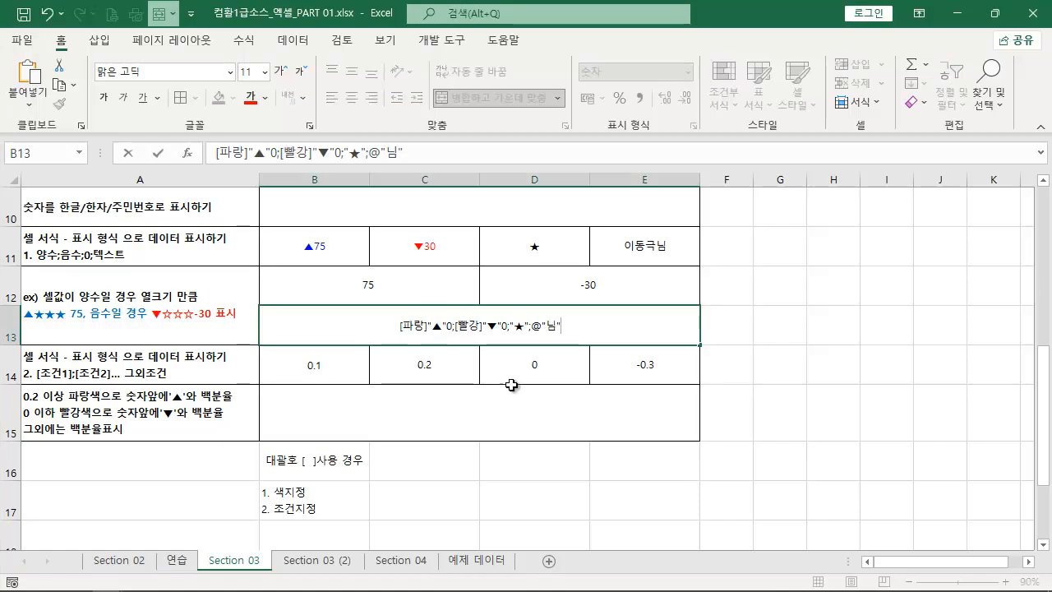
click(458, 483)
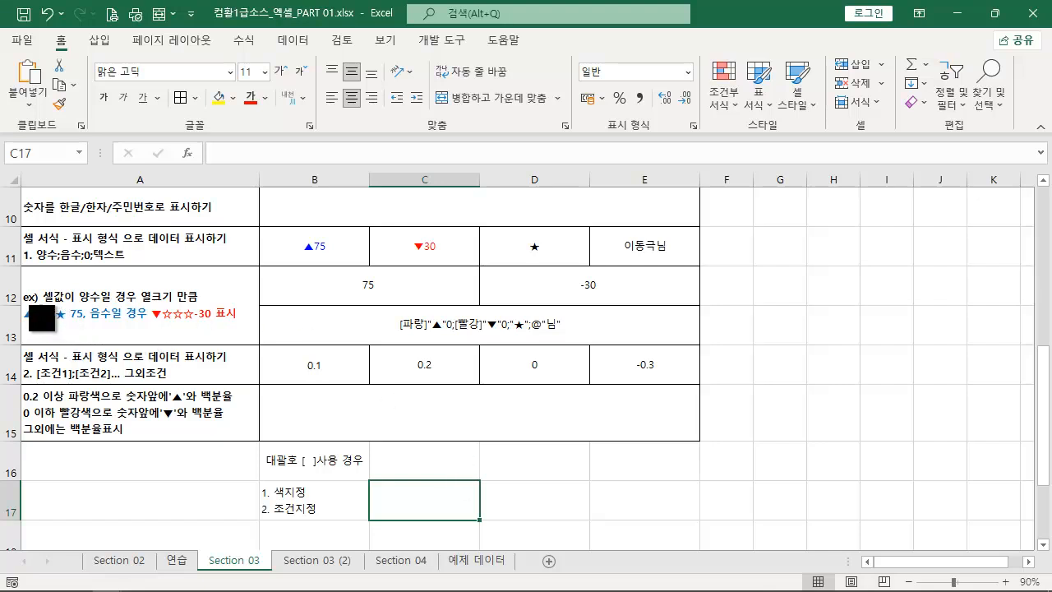
drag(26, 304, 228, 302)
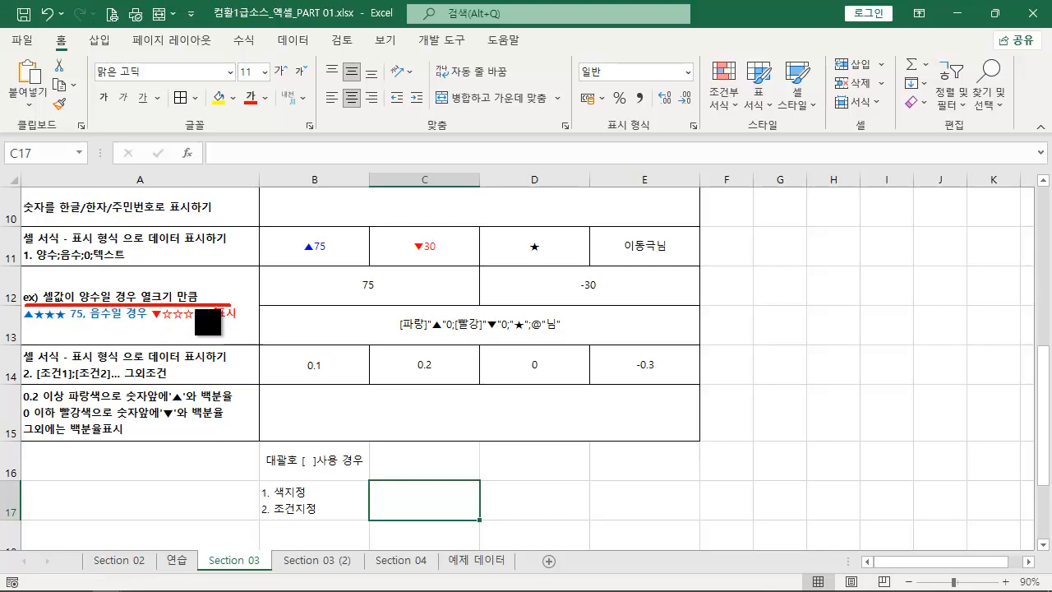
drag(23, 326, 233, 327)
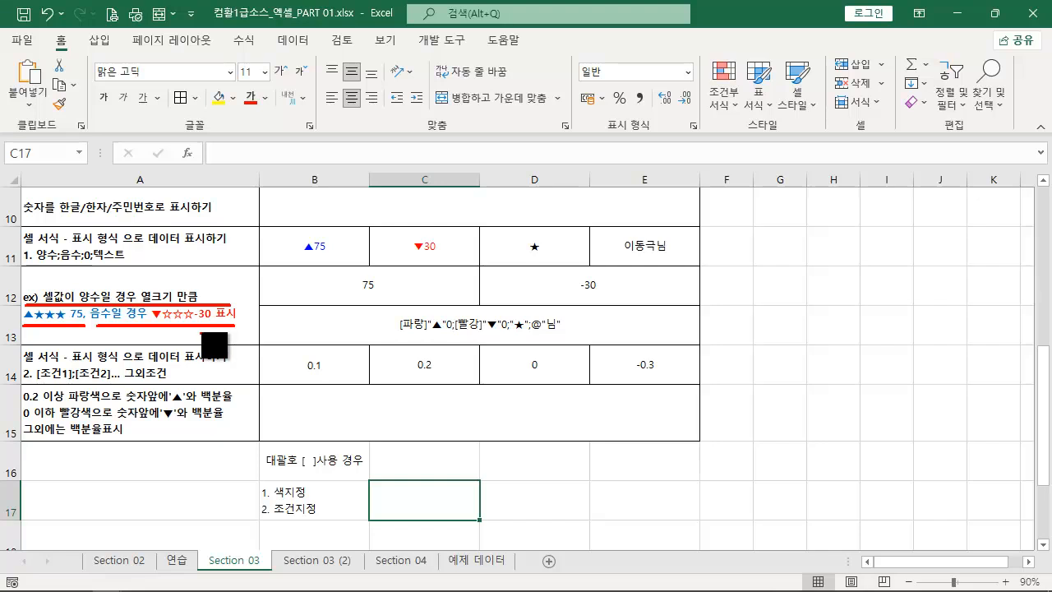
key(Escape)
key(ctrl+2)
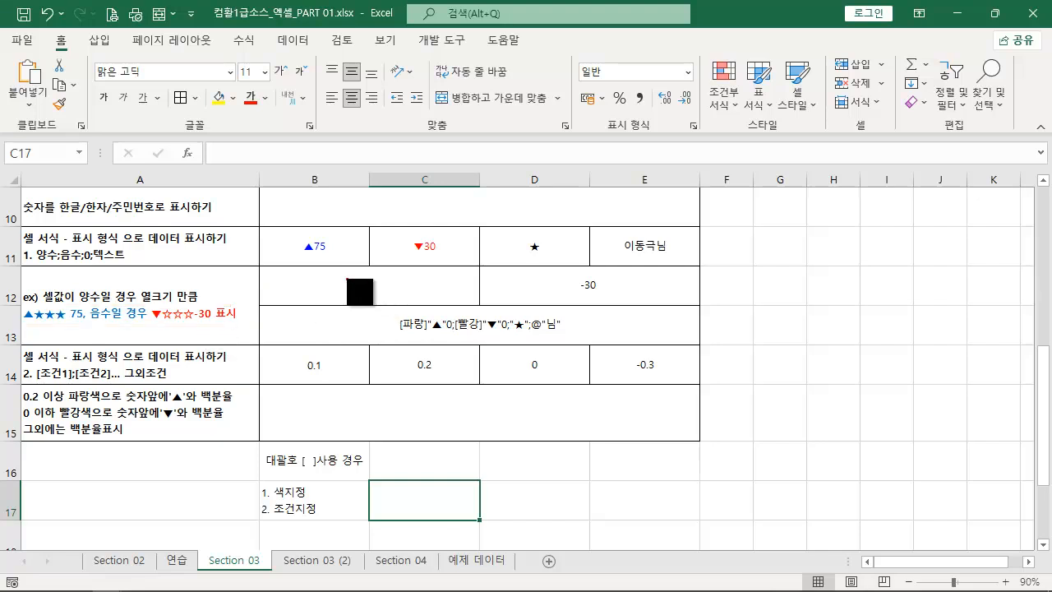
drag(351, 270, 391, 296)
drag(563, 276, 630, 297)
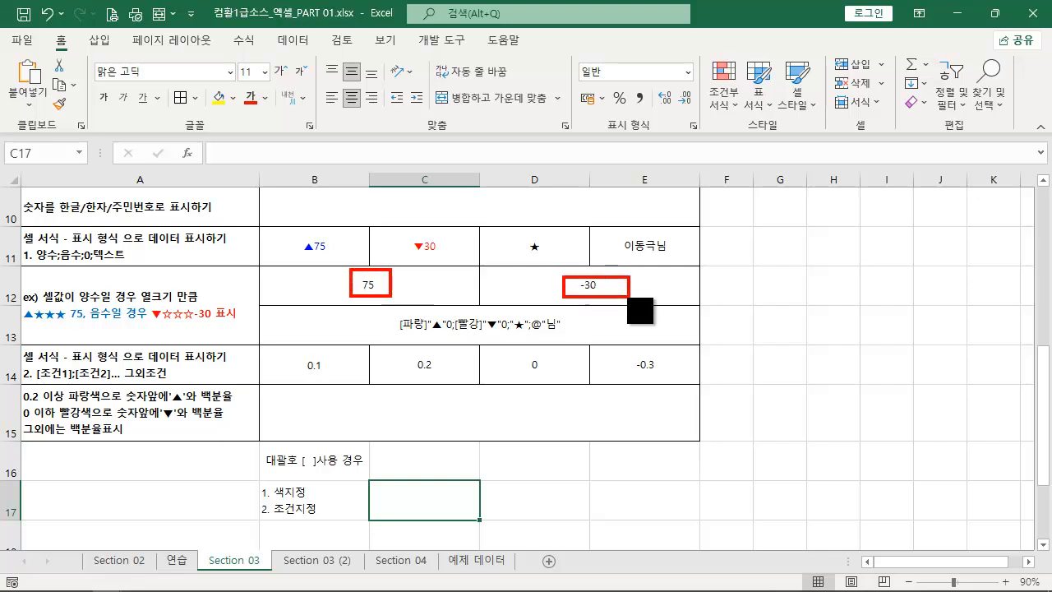
key(Escape)
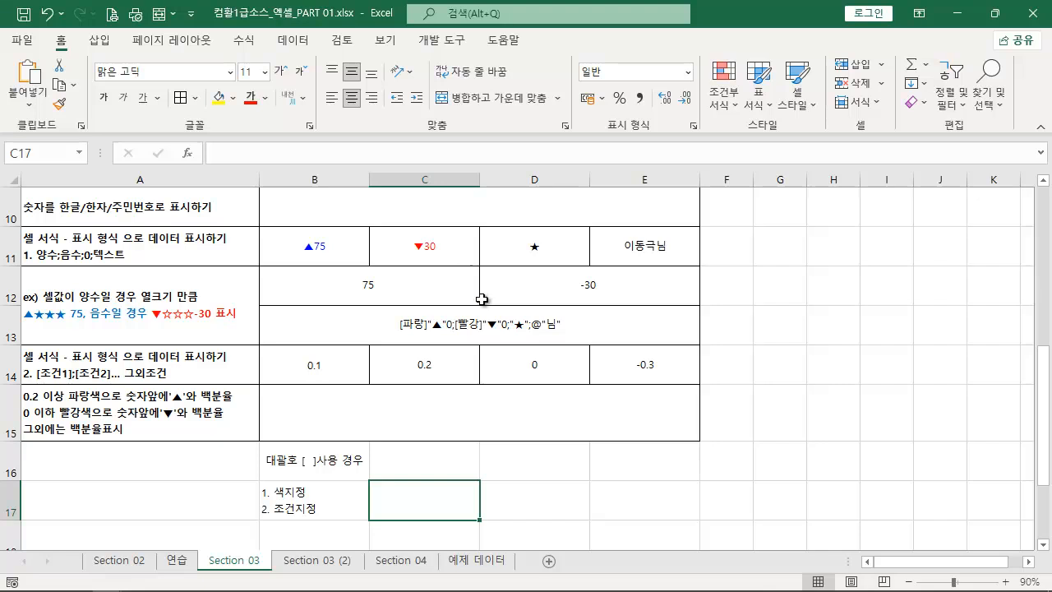
Step: Open the cell format settings for B12:E12 and choose the custom (사용자 지정) number category
drag(389, 290, 551, 289)
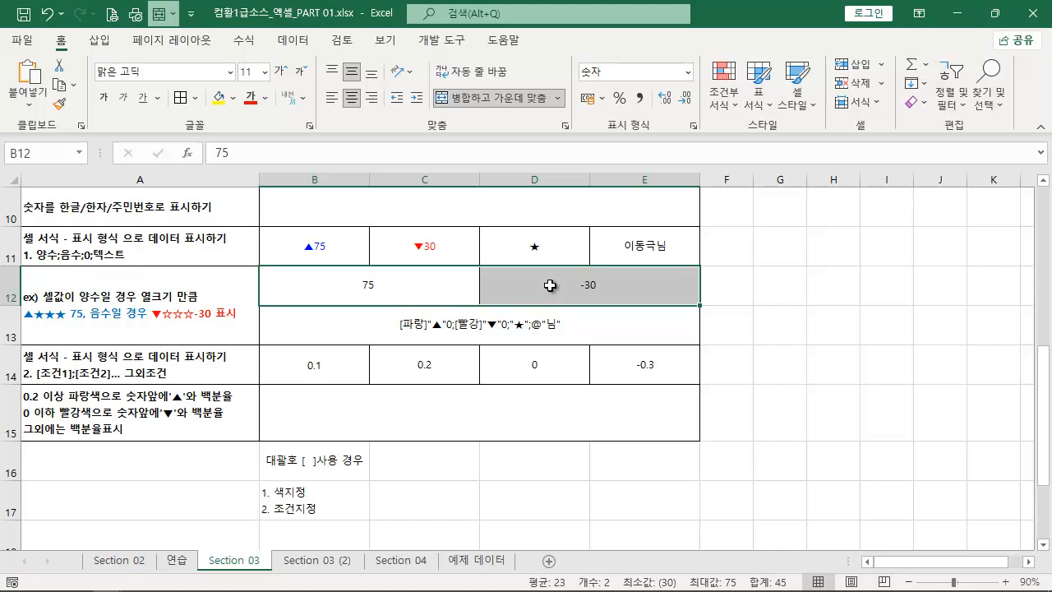
drag(434, 285, 574, 287)
drag(403, 294, 537, 284)
right_click(539, 289)
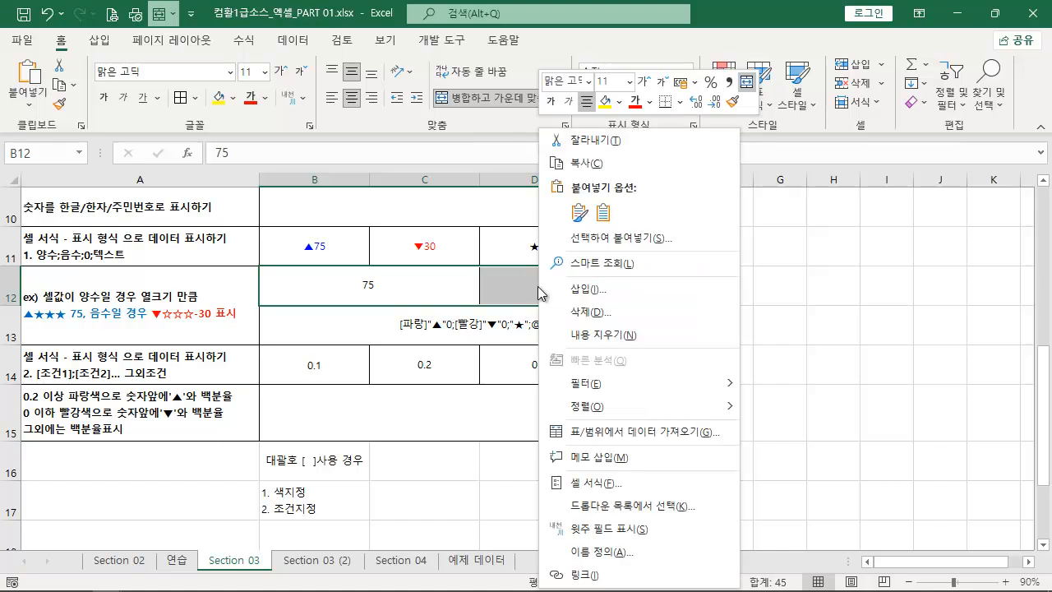
click(596, 482)
drag(563, 145, 710, 109)
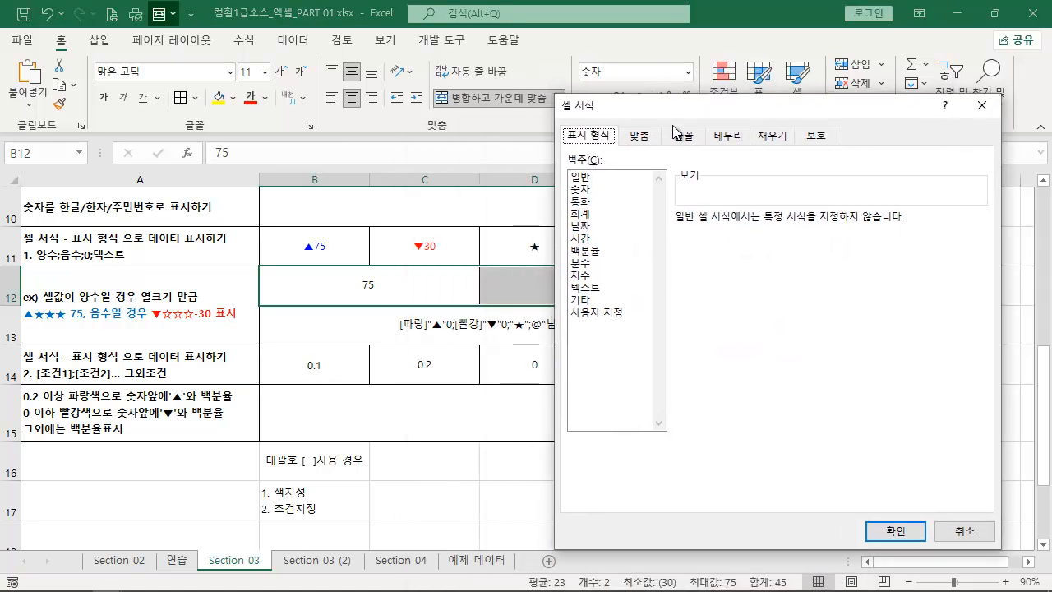
click(595, 313)
drag(720, 235, 609, 237)
key(ctrl+2)
drag(21, 324, 151, 324)
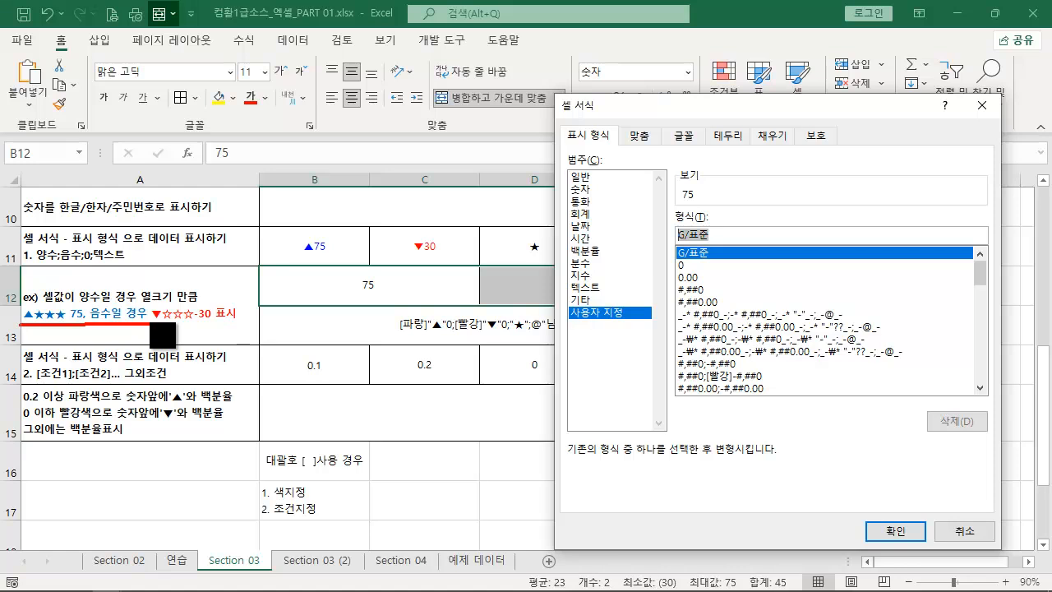
key(Escape)
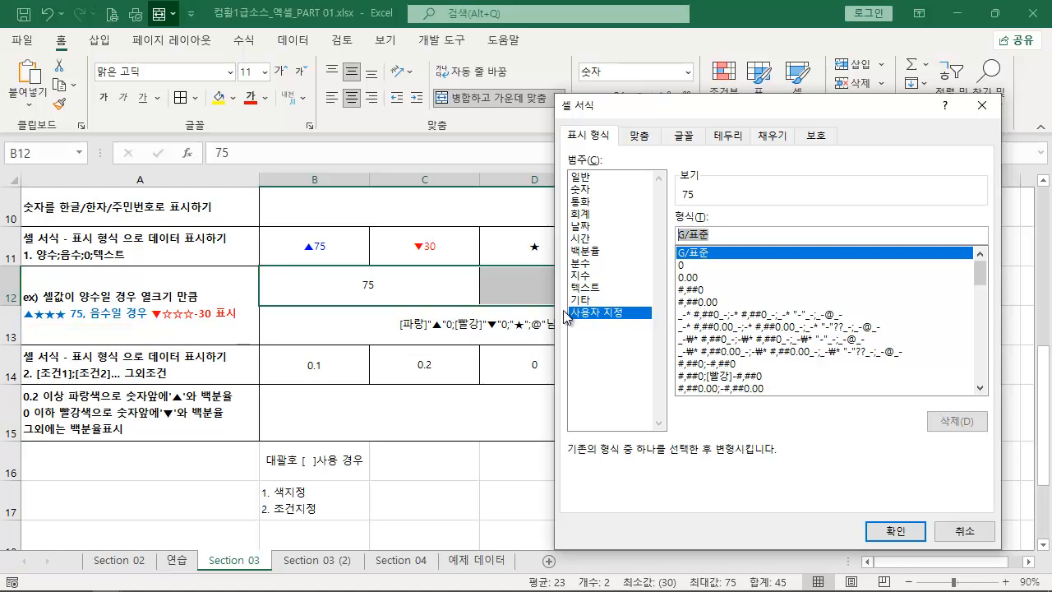
Step: Replace the custom format code for B12:E12 with the opening part [파랑]"▲"*
drag(719, 235, 536, 204)
key(Delete)
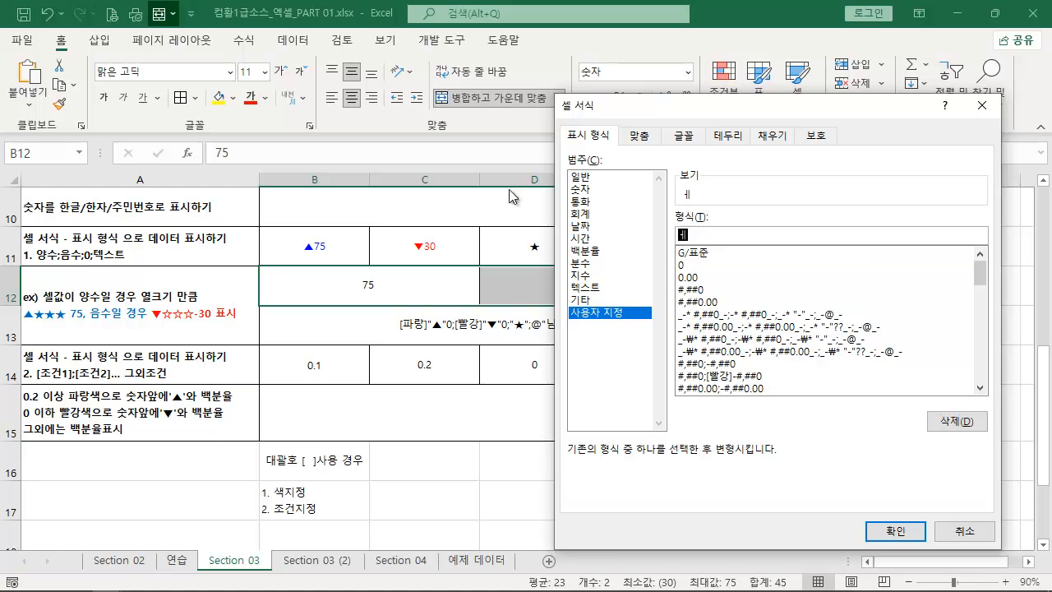
text([파랑]"ㅁ)
key(Hangul_Hanja)
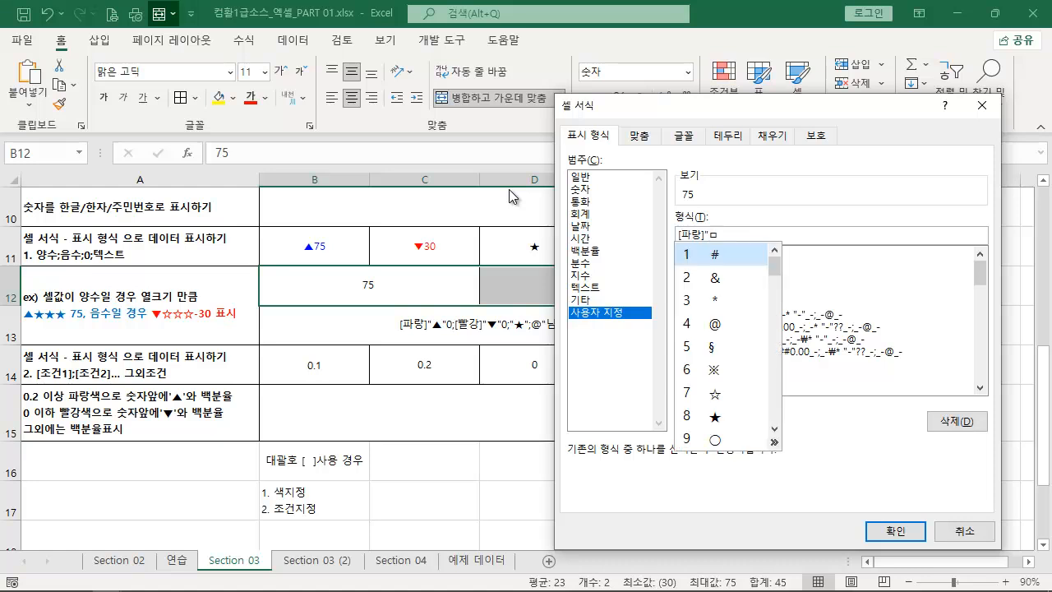
key(Page_Down)
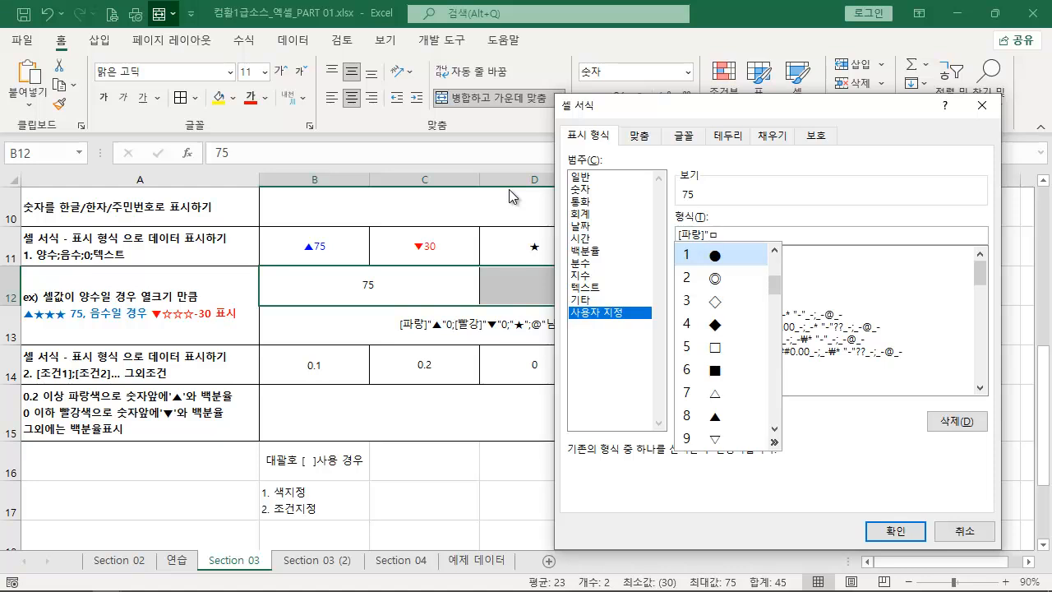
key(8)
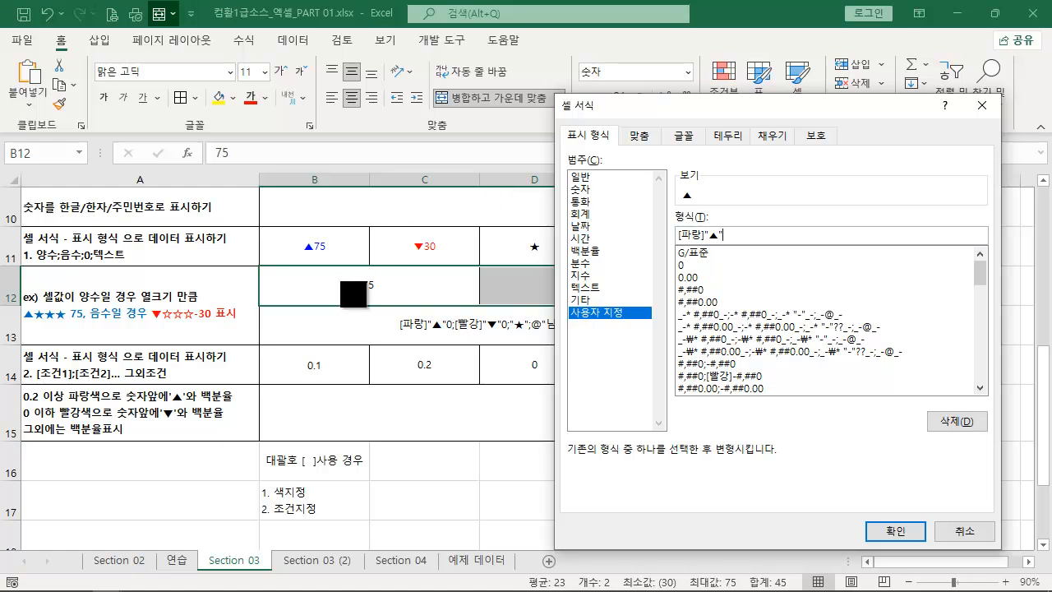
mouse_move(265, 268)
mouse_down()
mouse_move(362, 297)
mouse_move(463, 300)
mouse_move(468, 276)
mouse_move(482, 305)
mouse_up()
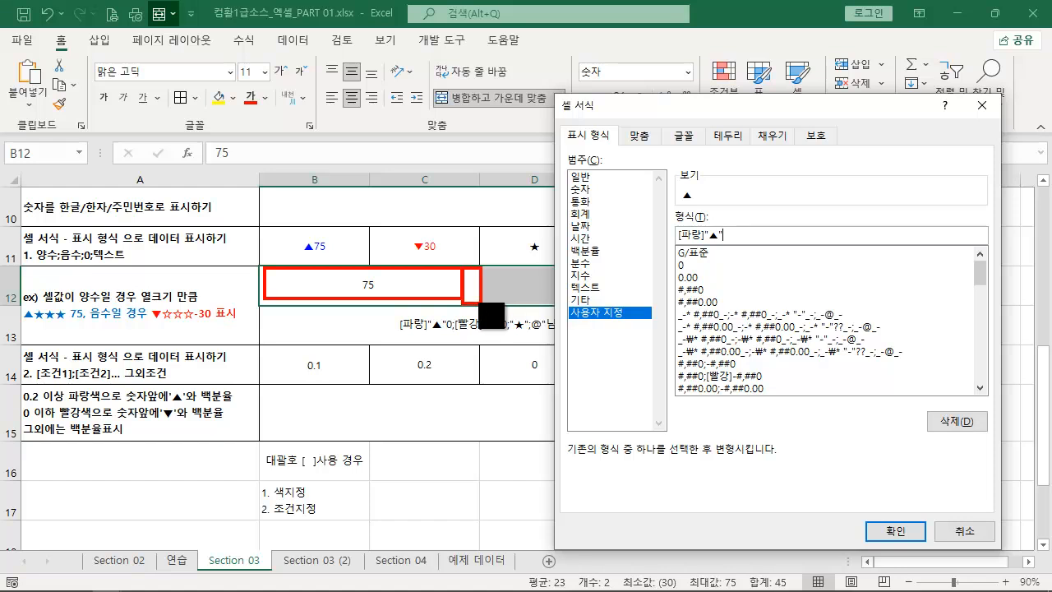
key(Escape)
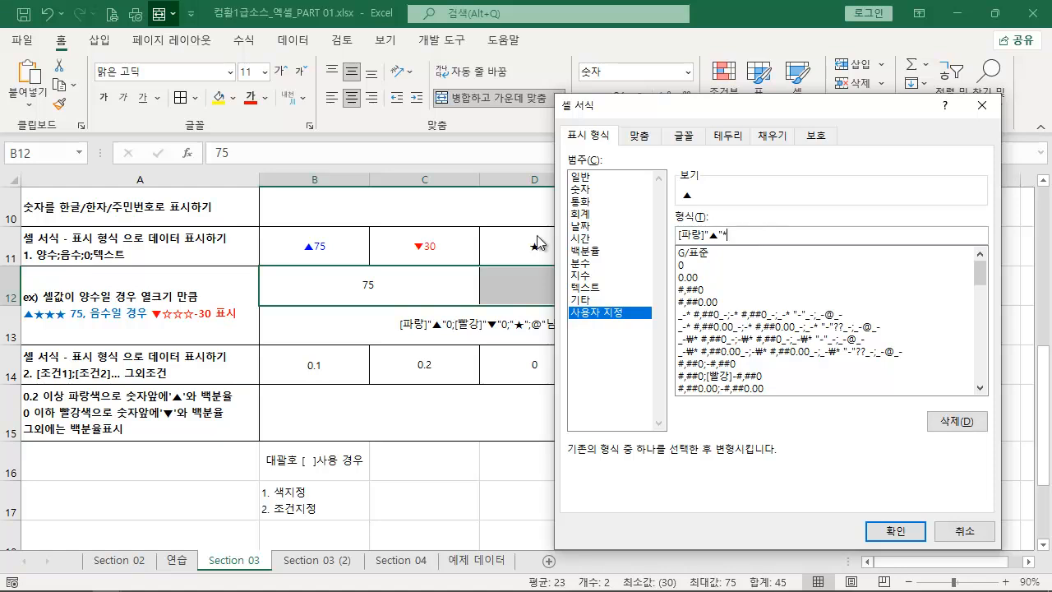
Step: Switch to a blank Notepad document by running notepad
key(super+r)
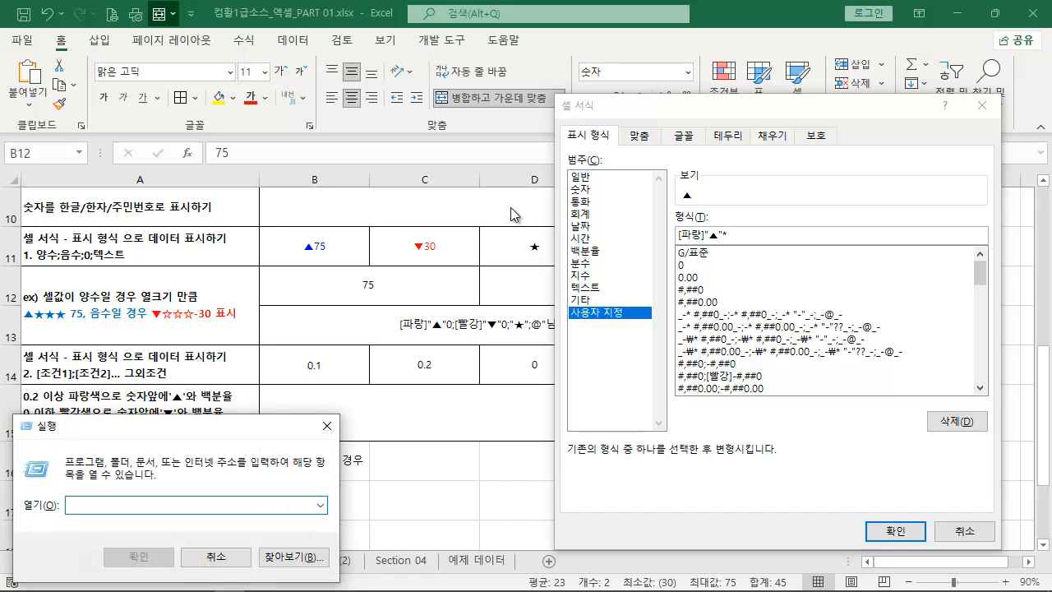
text(notep)
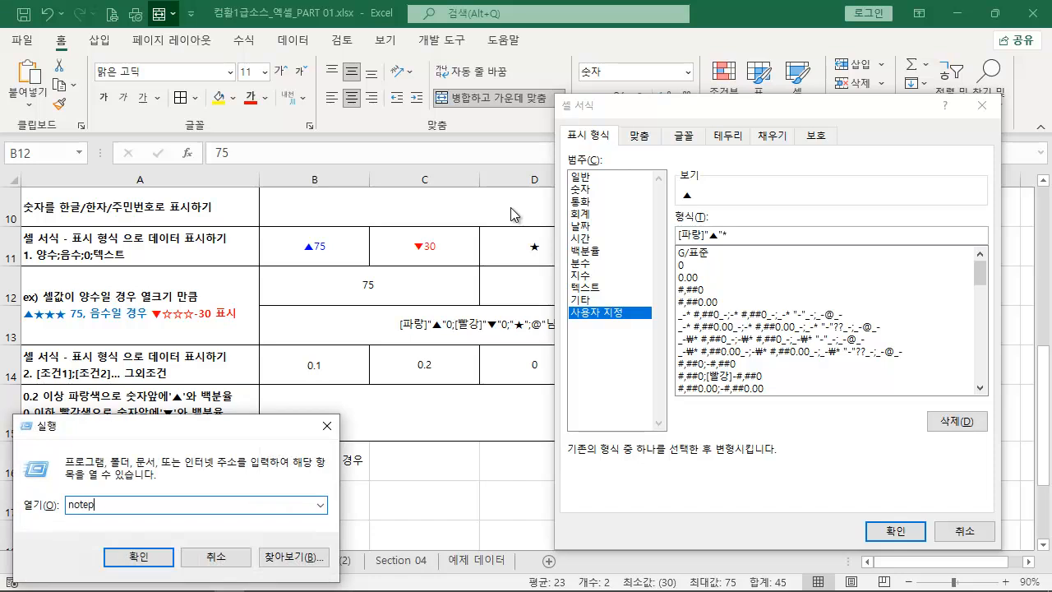
text(ad)
key(Return)
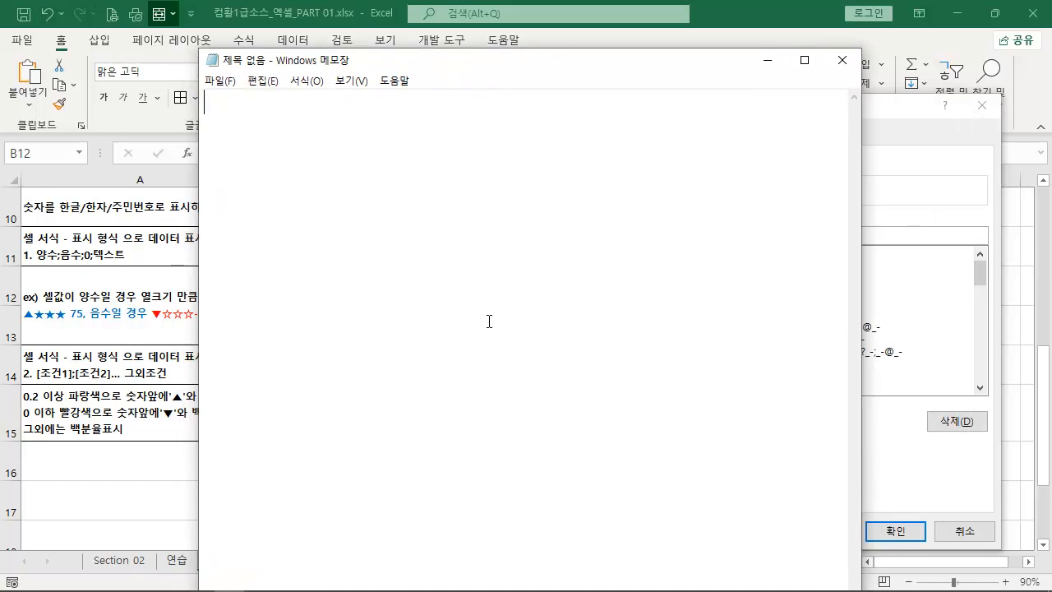
Step: Write the heading line "와일드 카드: * , ?" in the Notepad document
text(dh)
key(BackSpace)
key(BackSpace)
key(Hangul)
text(와일드 카드:)
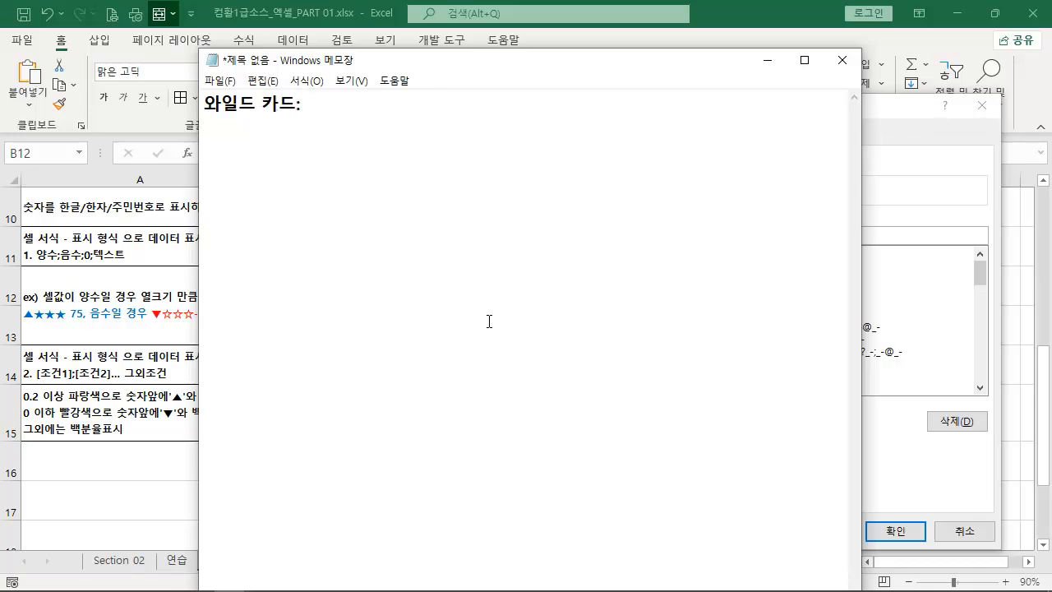
text( * , ?)
key(Return)
Step: Add the wildcard definitions "*: 모든 문자 대치" and "?: 한문자 대치, 공백 대치" on separate lines
text(*: 몸)
text(든 문자 대치)
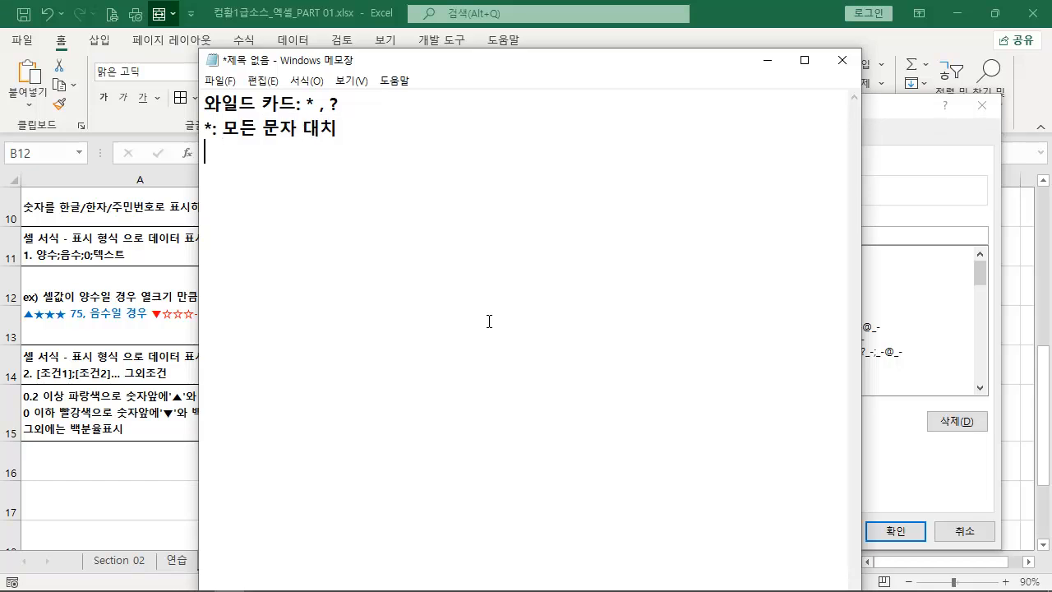
text(?)
text(: 한ㅁ)
text(자 대)
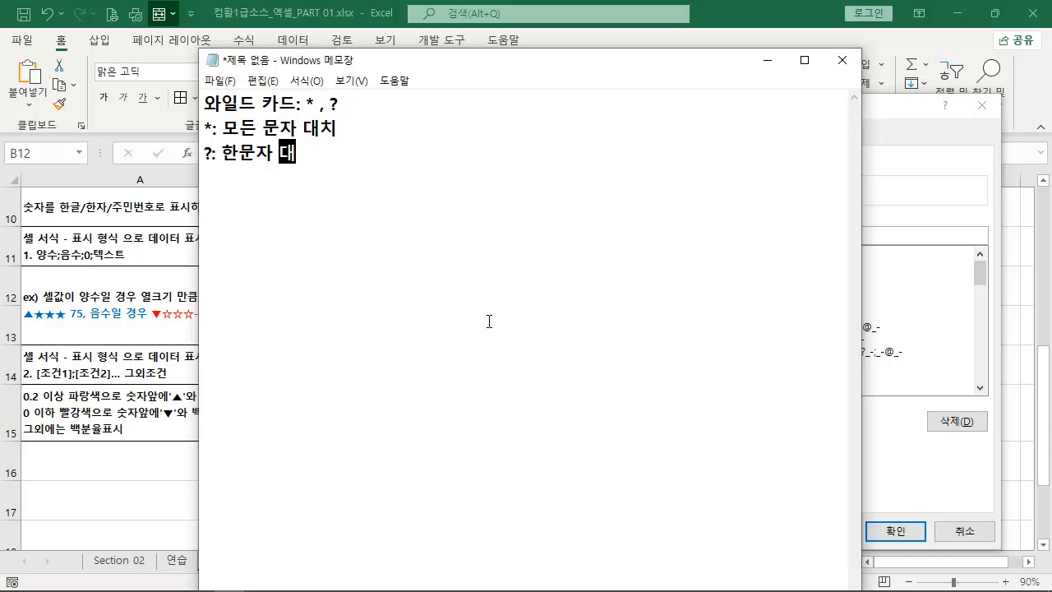
text(치, 공백 대)
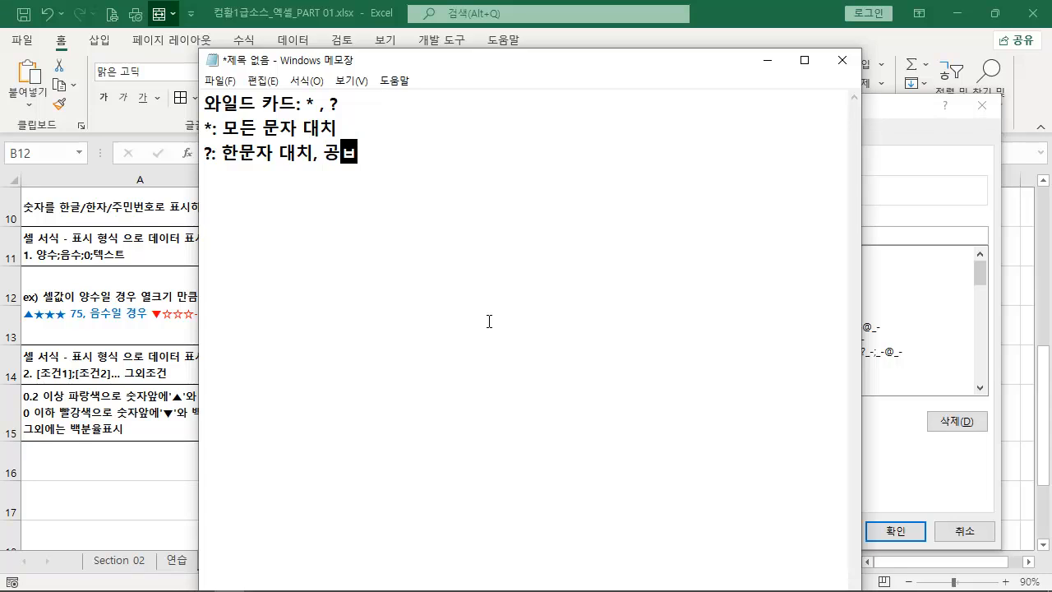
text(치)
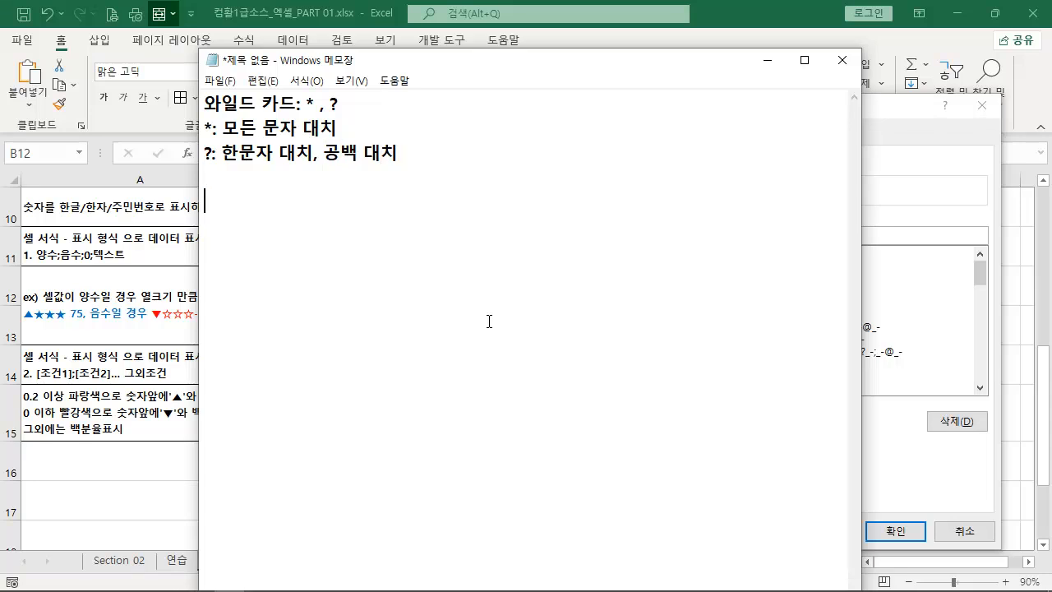
Step: Below a blank line, add the examples "서울*: 서울로 시작 하는 값", "*서울: 서울로 끝나는 값" and "*서울*: 서울을 포함하는 값"
text(서울*: 서)
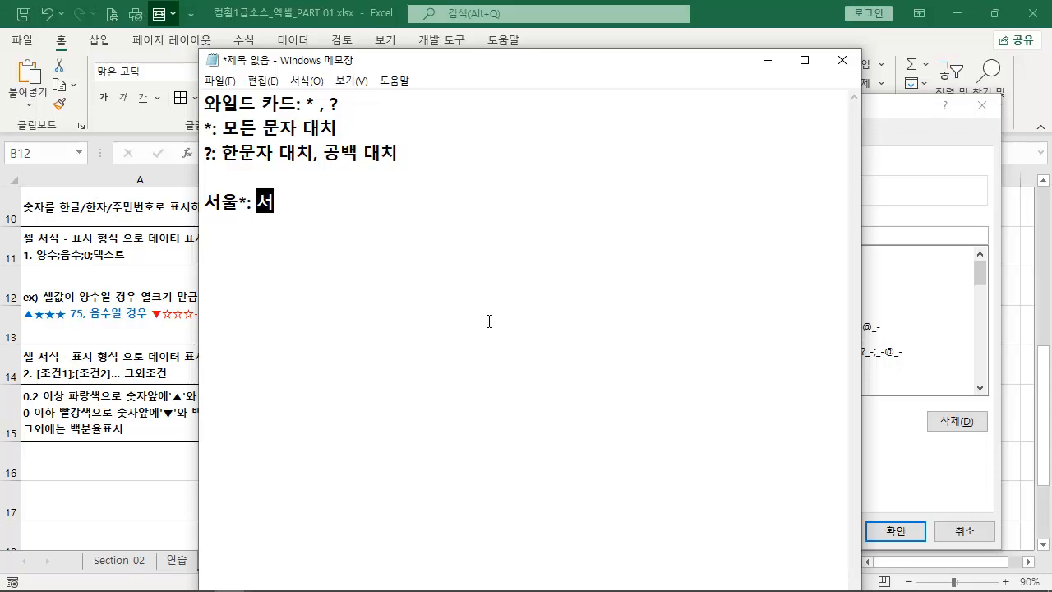
text(울로 시작 하는 값)
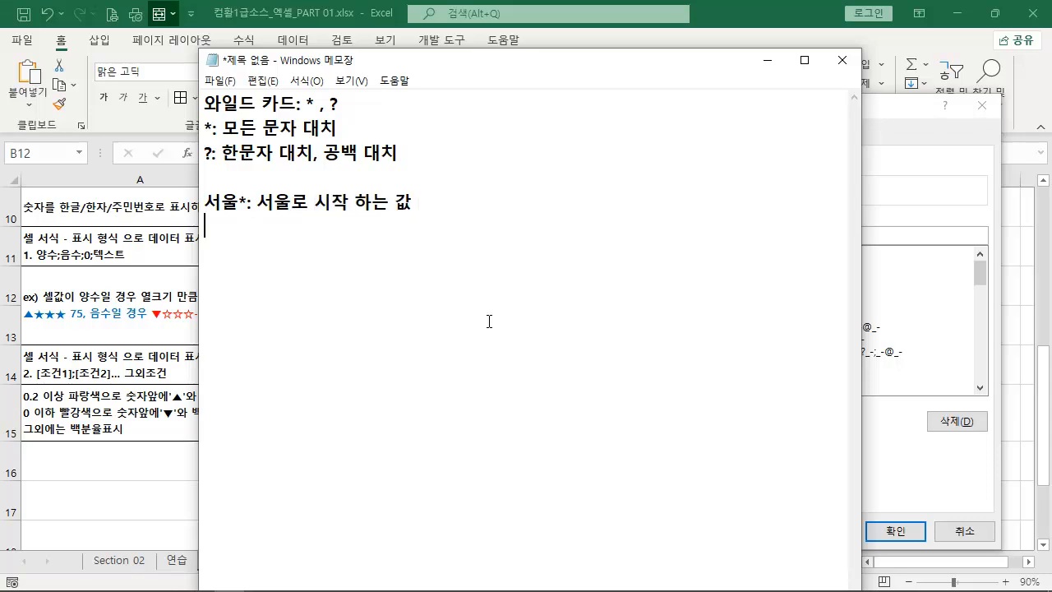
text( *서울: 서울로 끝나는 값)
key(Return)
text(*서울*: 서울을 포함하는 값)
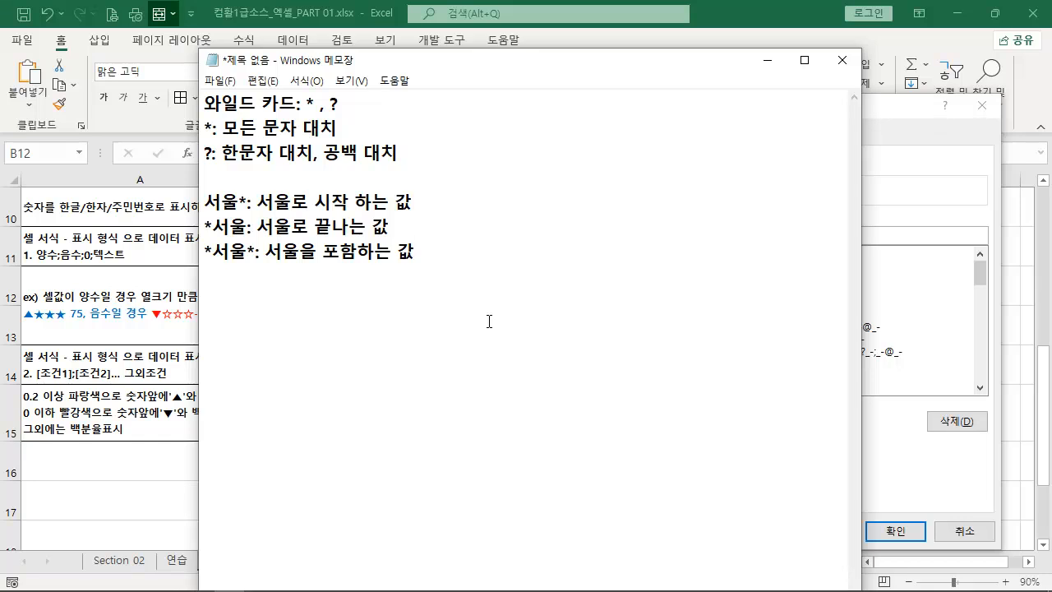
Step: Minimize Notepad to return to the custom number format for B12:E12 in Excel
click(767, 60)
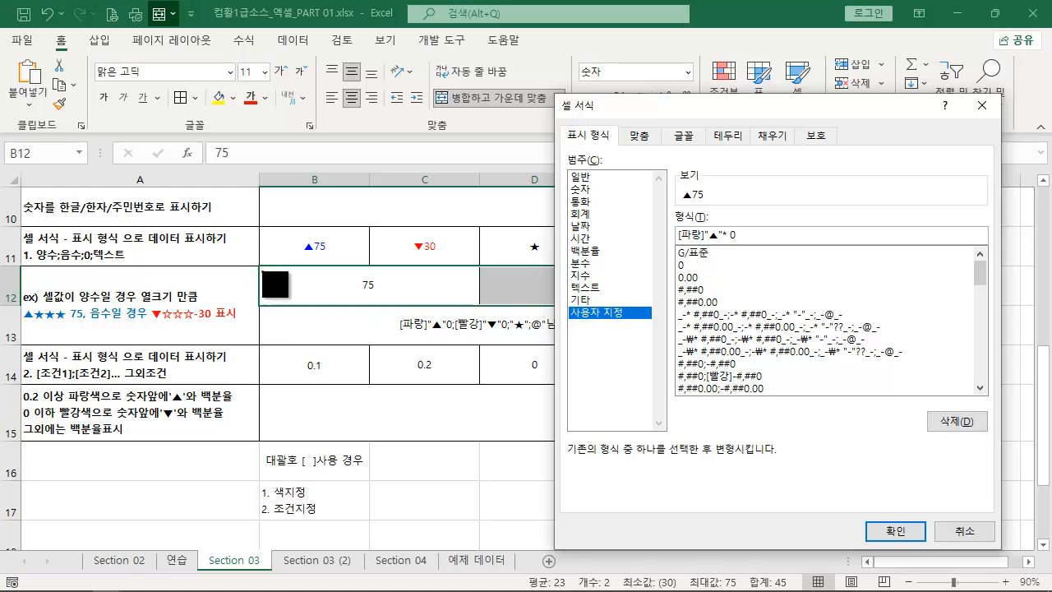
drag(261, 270, 291, 305)
drag(460, 303, 307, 301)
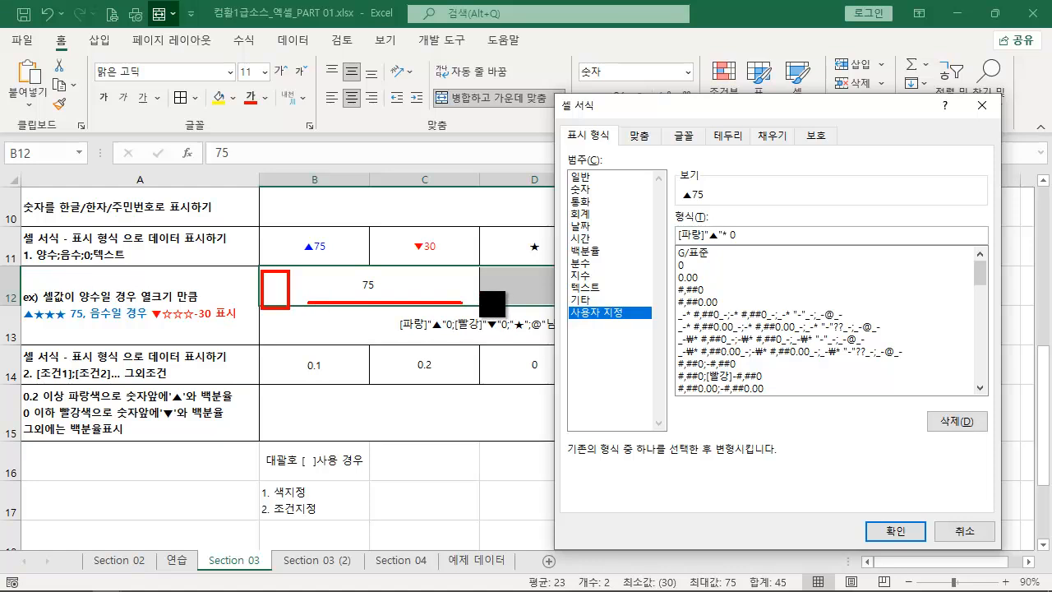
drag(461, 270, 478, 309)
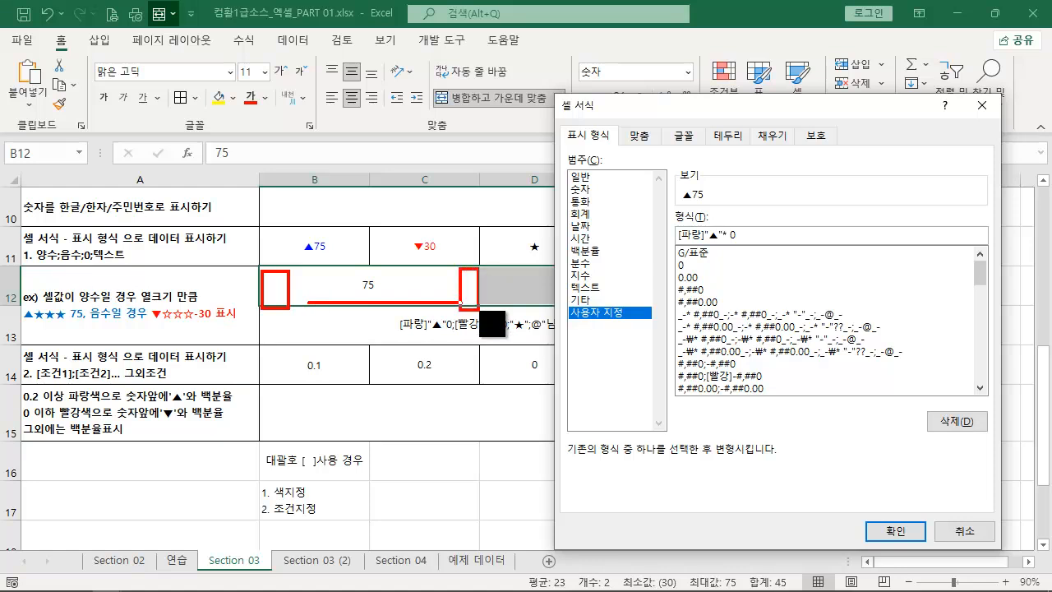
key(Escape)
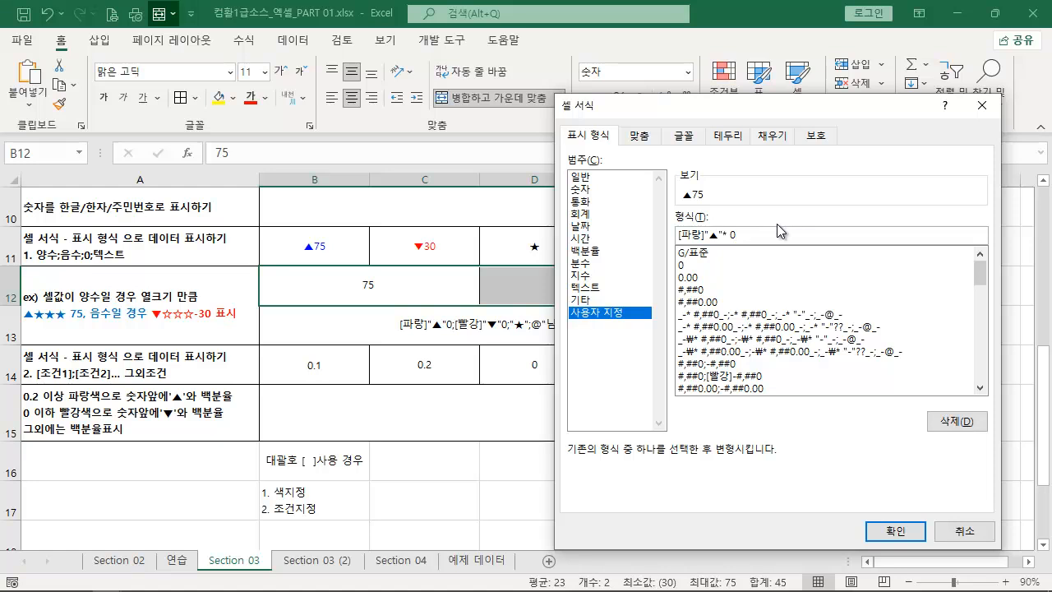
Step: Add the negative section ;[빨강"▼"* 0 to the custom format and try to apply it to B12:E12
text(;[빨강"ㅁ)
key(Hangul_Hanja)
key(Page_Down)
key(Page_Down)
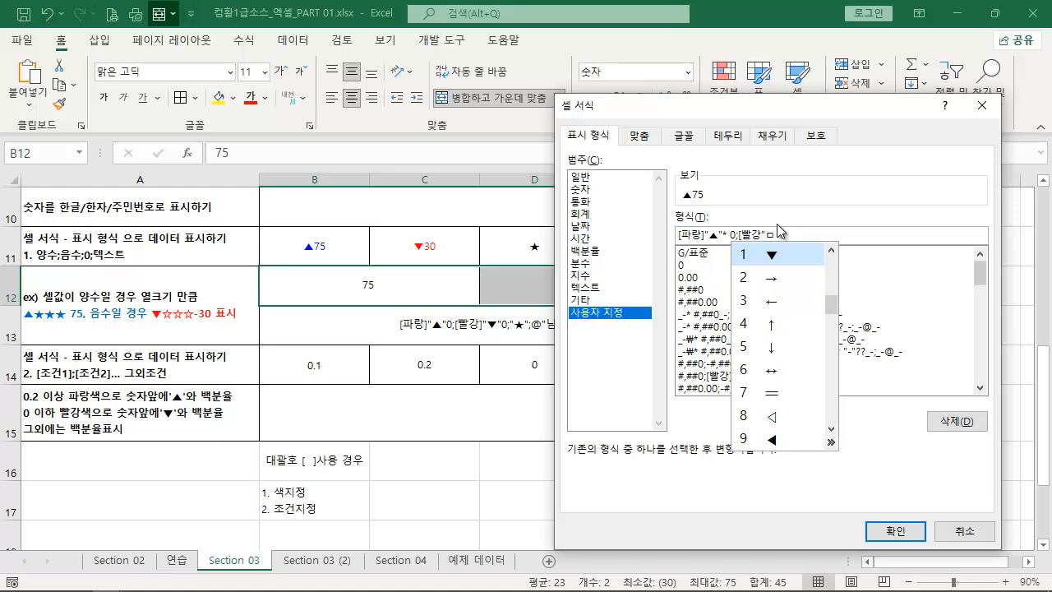
key(1)
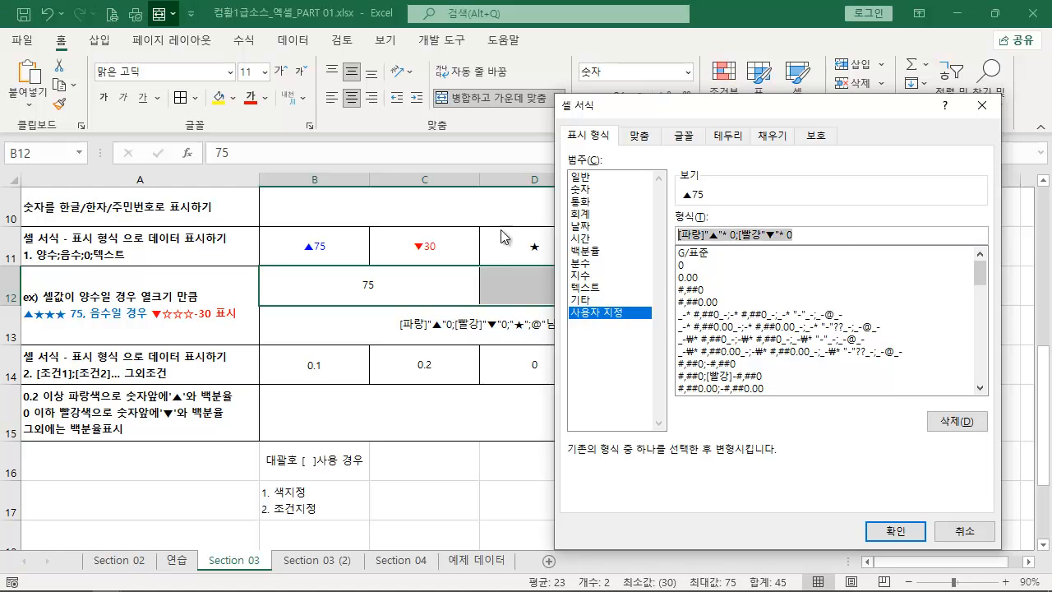
click(905, 532)
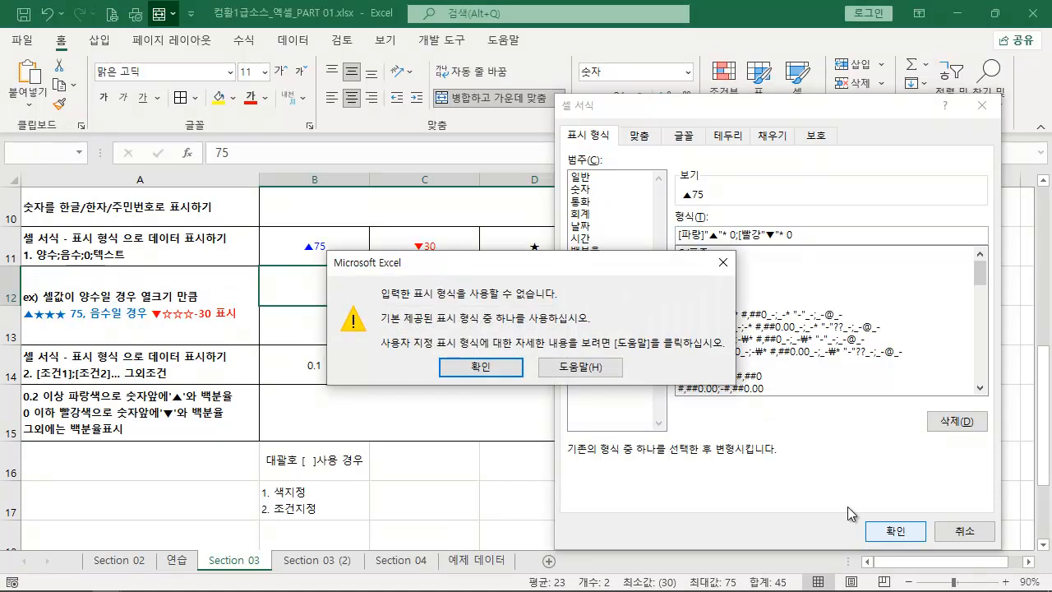
click(480, 365)
Step: Add the missing bracket after 빨강, copy the code, and apply [파랑]"▲"* 0;[빨강]"▼"* 0 to B12:E12
key(ctrl+c)
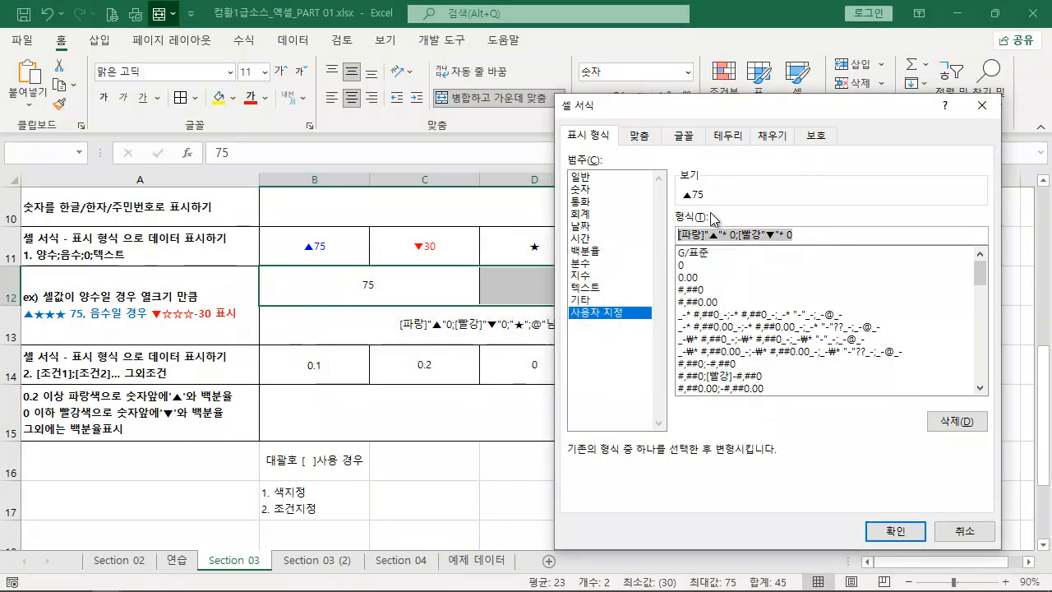
click(828, 237)
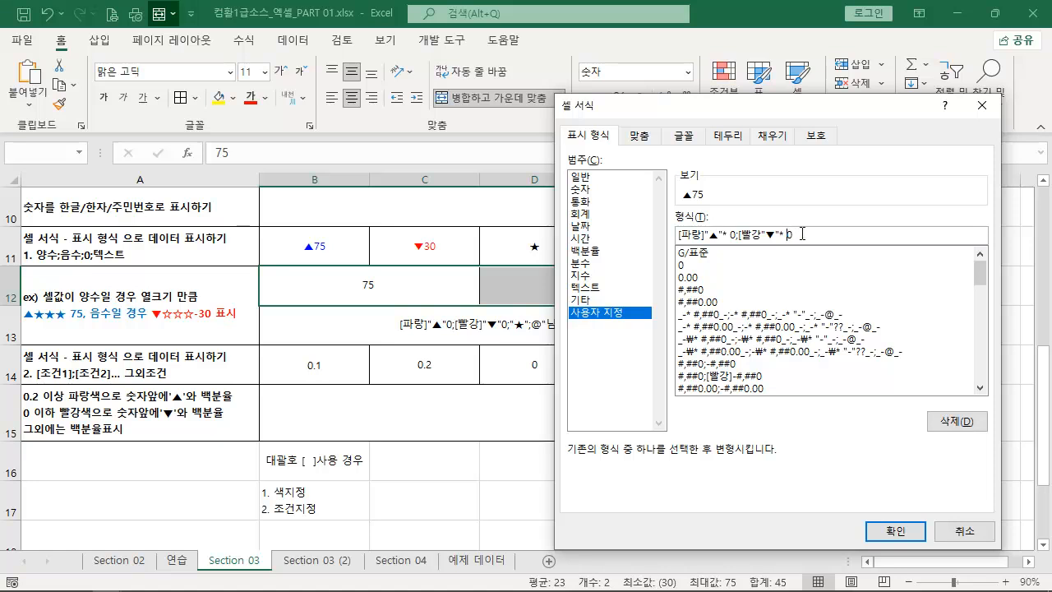
double_click(752, 235)
click(895, 530)
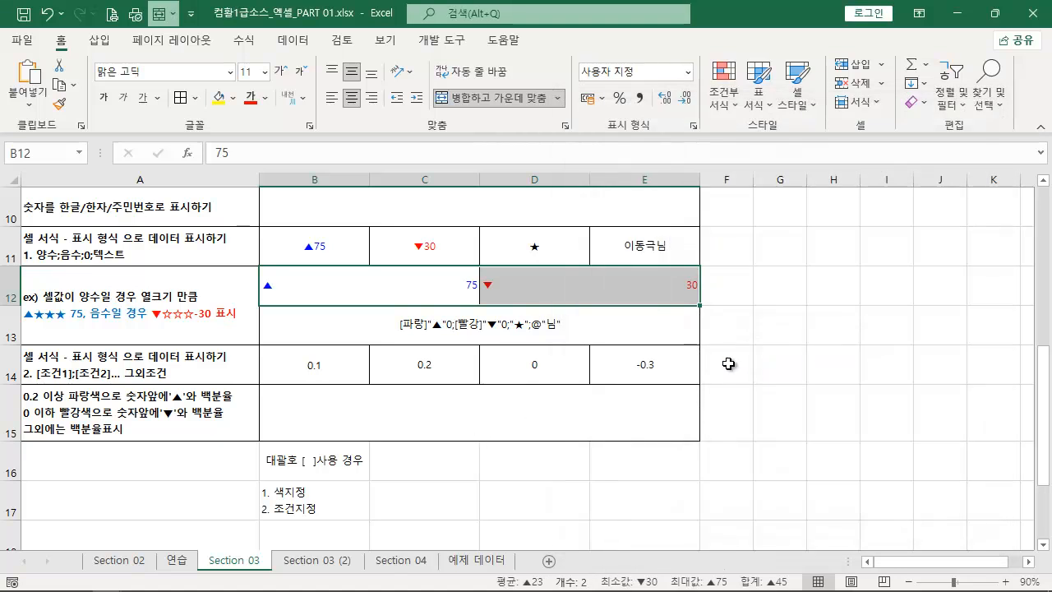
click(772, 375)
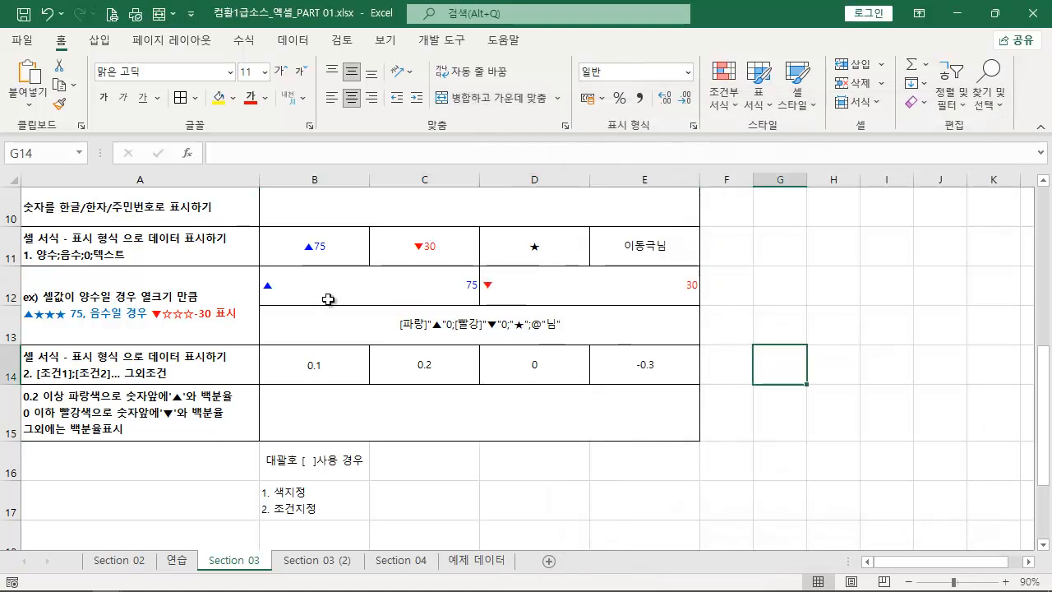
drag(260, 265, 485, 303)
mouse_move(212, 245)
mouse_down()
mouse_move(259, 279)
mouse_move(468, 294)
mouse_move(495, 204)
mouse_up()
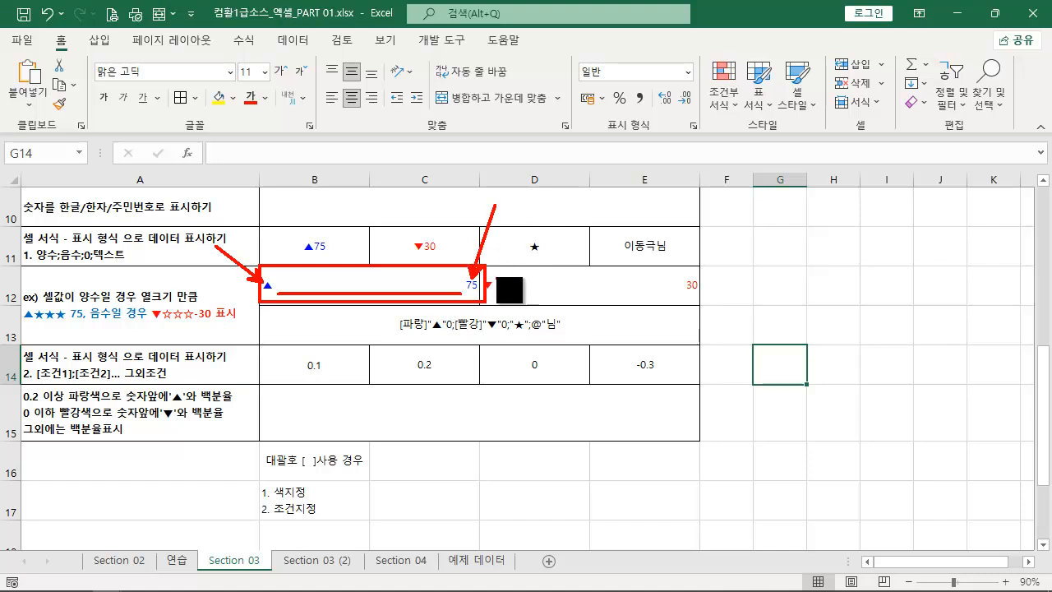
mouse_move(485, 271)
mouse_down()
mouse_move(734, 320)
mouse_move(709, 300)
mouse_up()
drag(493, 292, 535, 345)
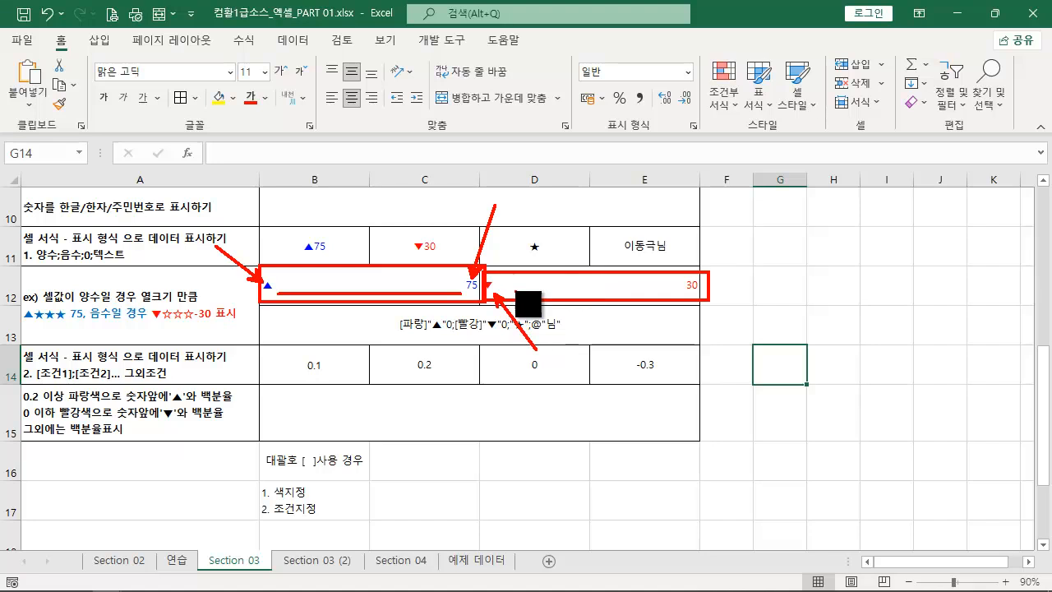
drag(697, 280, 730, 254)
key(Escape)
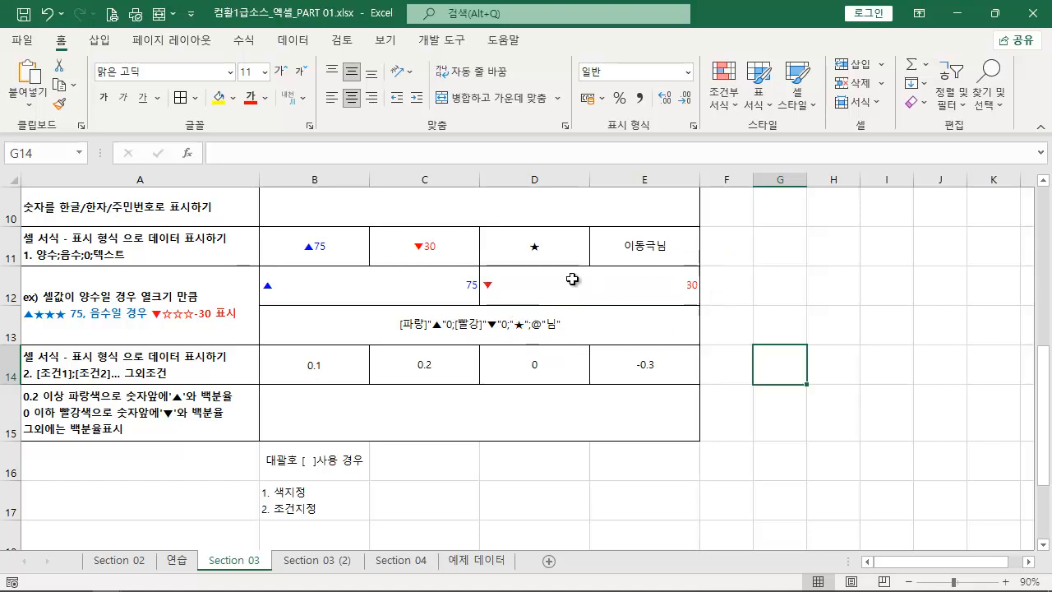
Step: Append the format code [파랑]"▲"* 0;[빨강]"▼"* 0 followed by "/" on a new line in cell B13
double_click(398, 325)
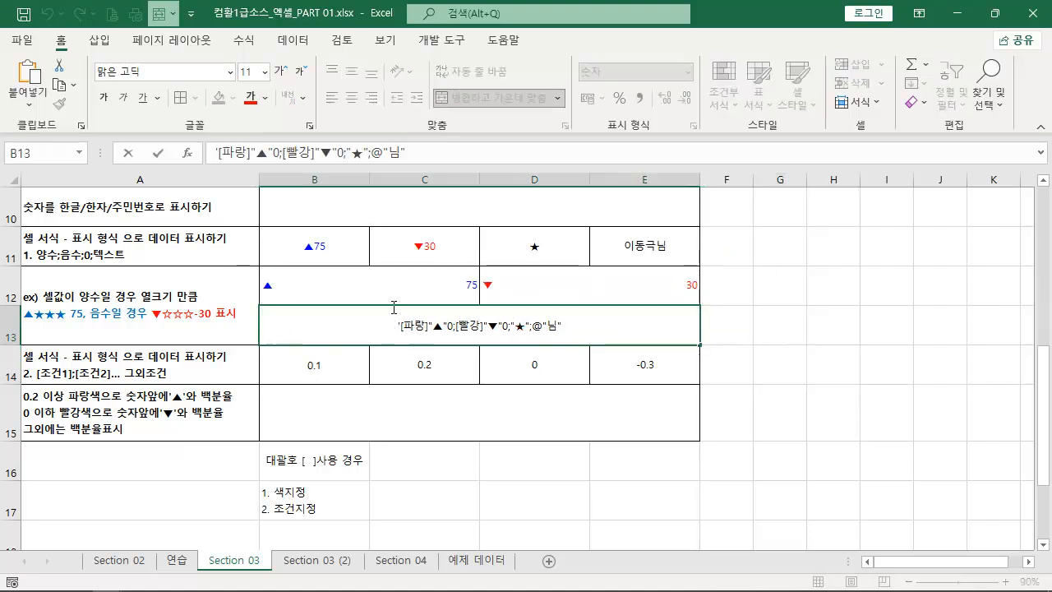
key(alt)
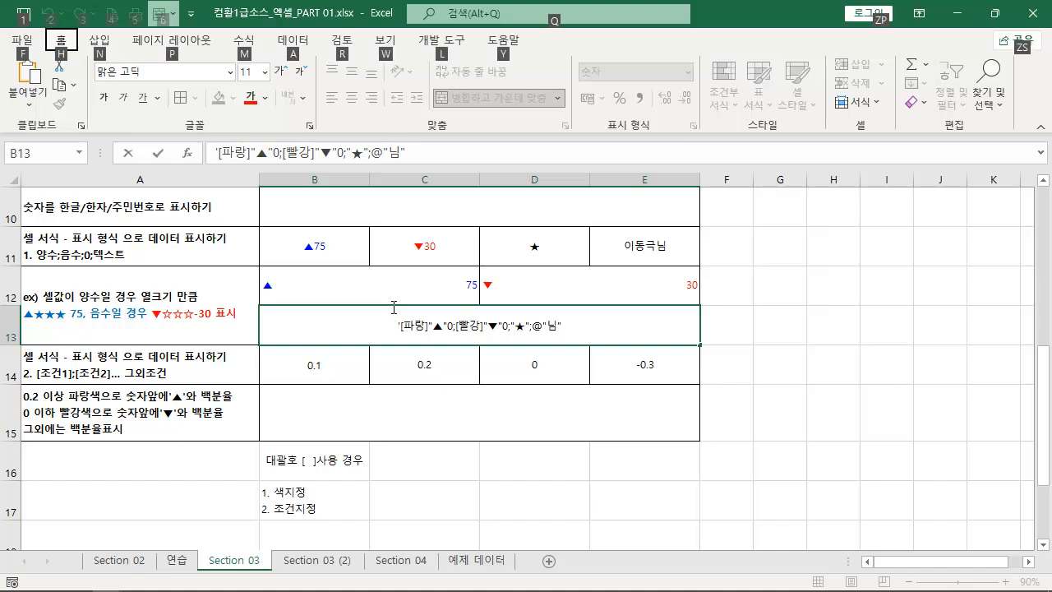
click(588, 325)
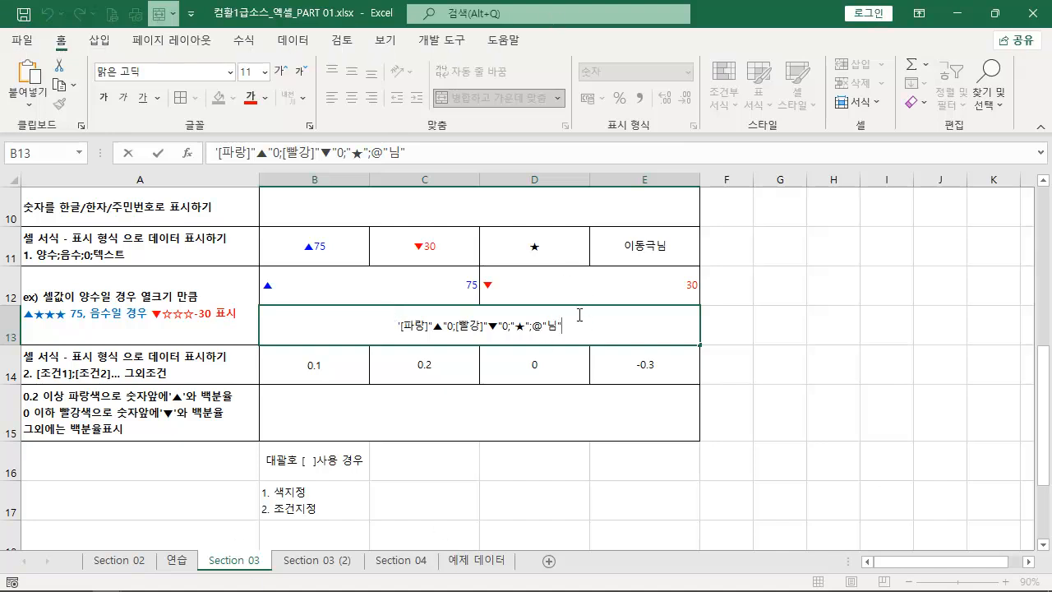
key(alt+Return)
key(ctrl+v)
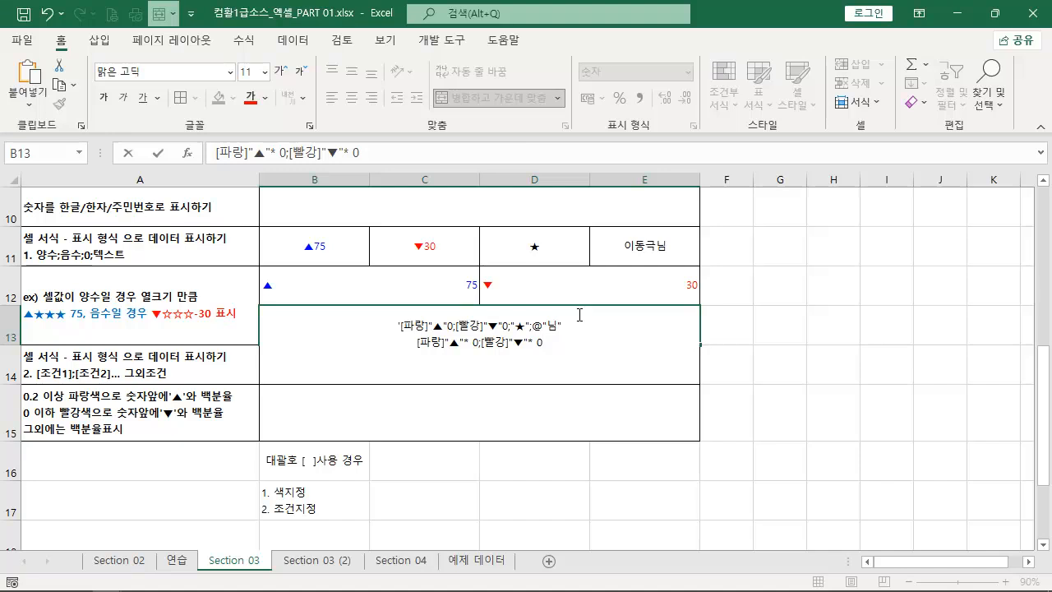
text(/)
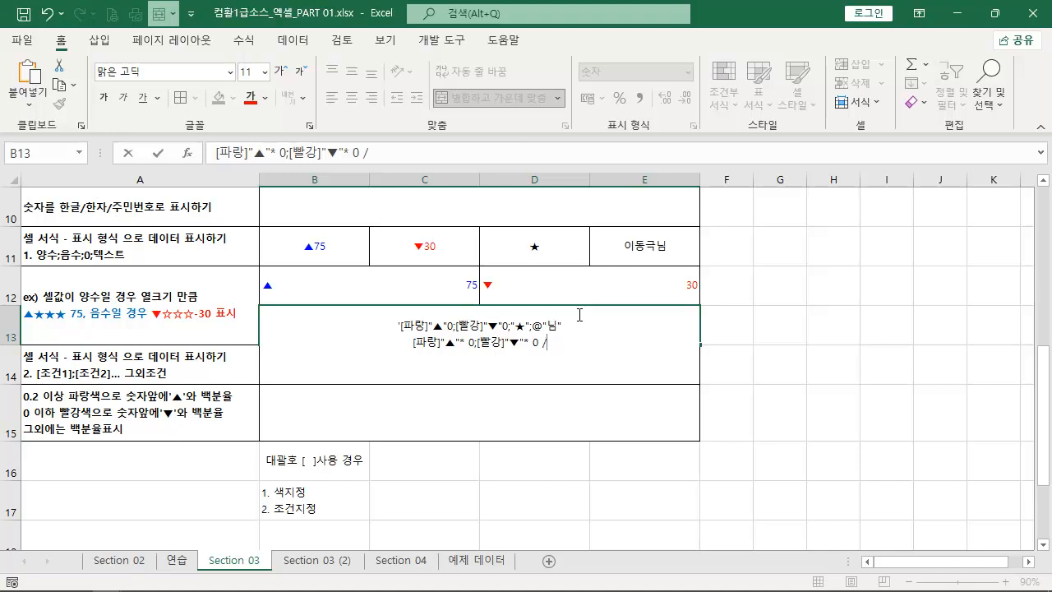
click(762, 381)
Step: Reopen the custom number format for B12:E12 and insert ★ after the asterisk in the positive section
click(421, 284)
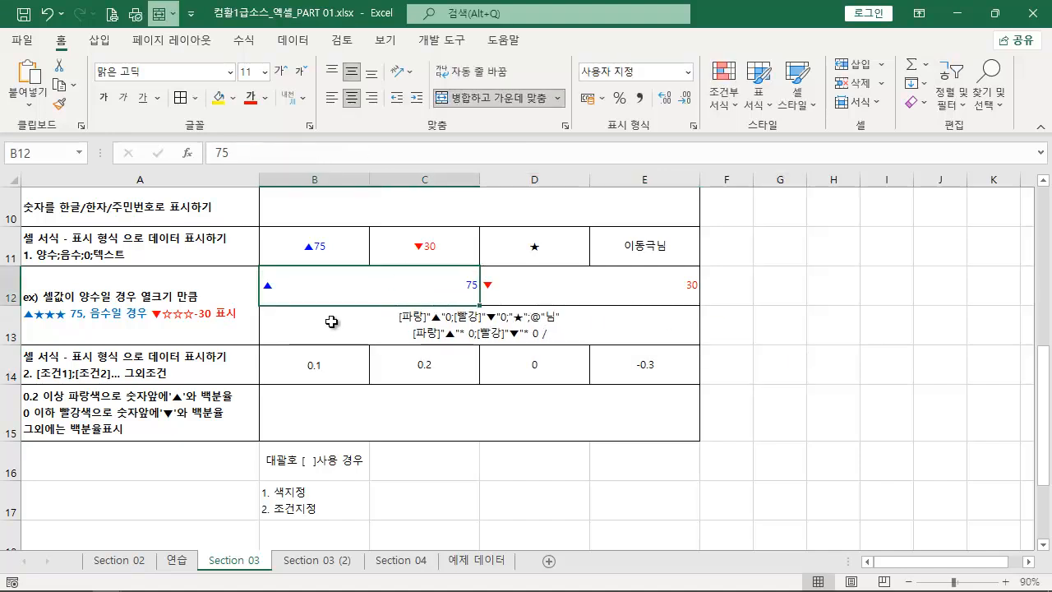
drag(278, 277, 468, 297)
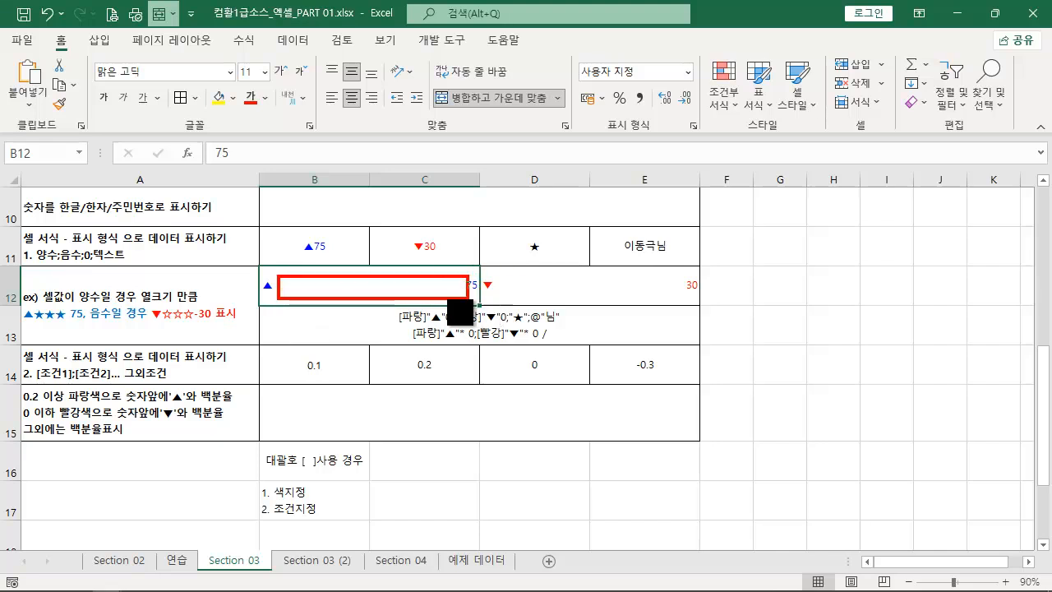
drag(394, 288, 576, 288)
right_click(578, 288)
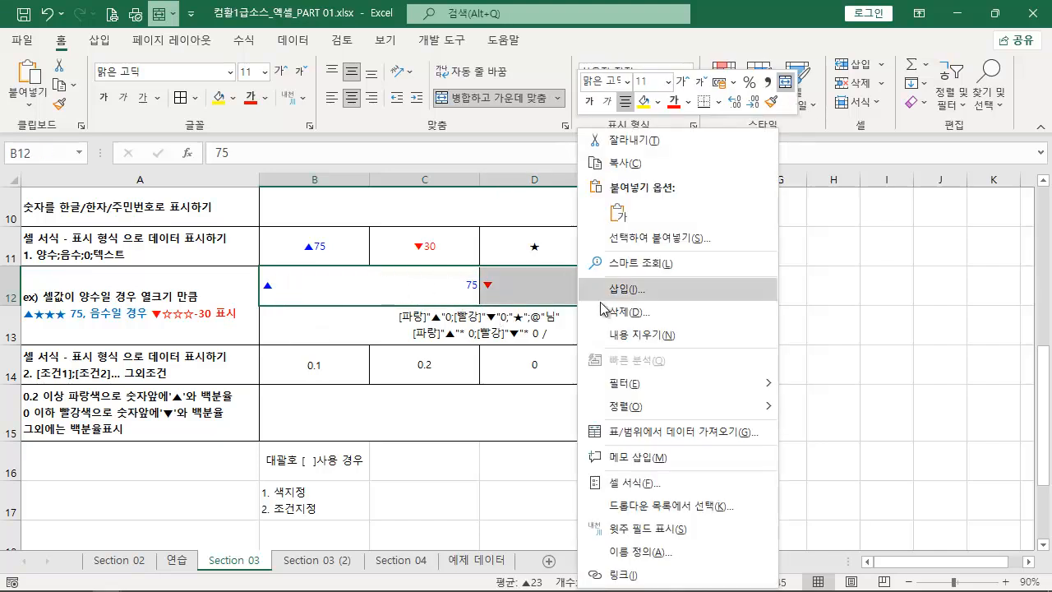
click(624, 482)
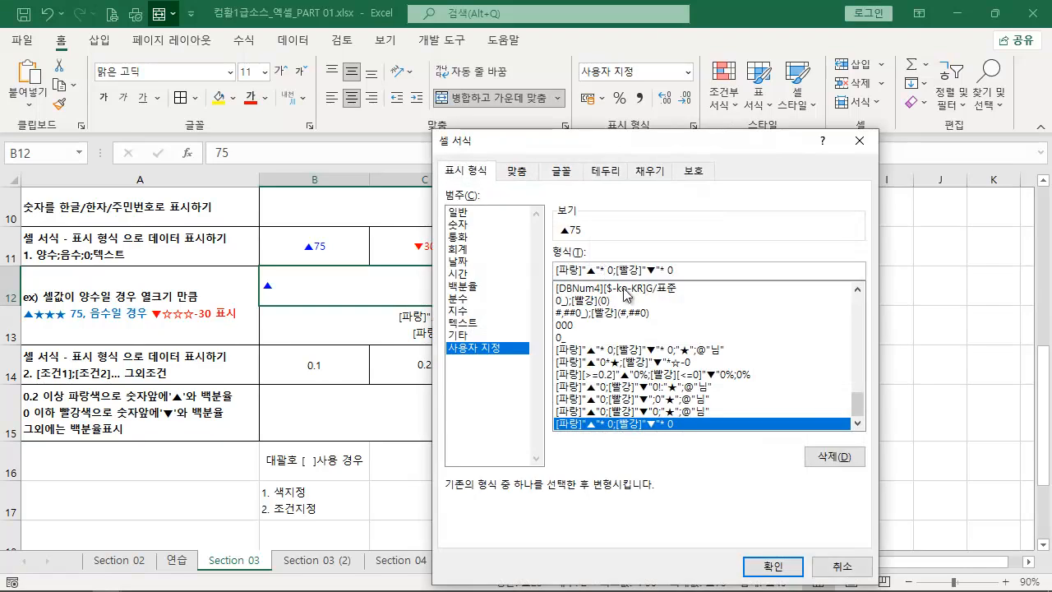
text(ㅁ)
key(Hangul_Hanja)
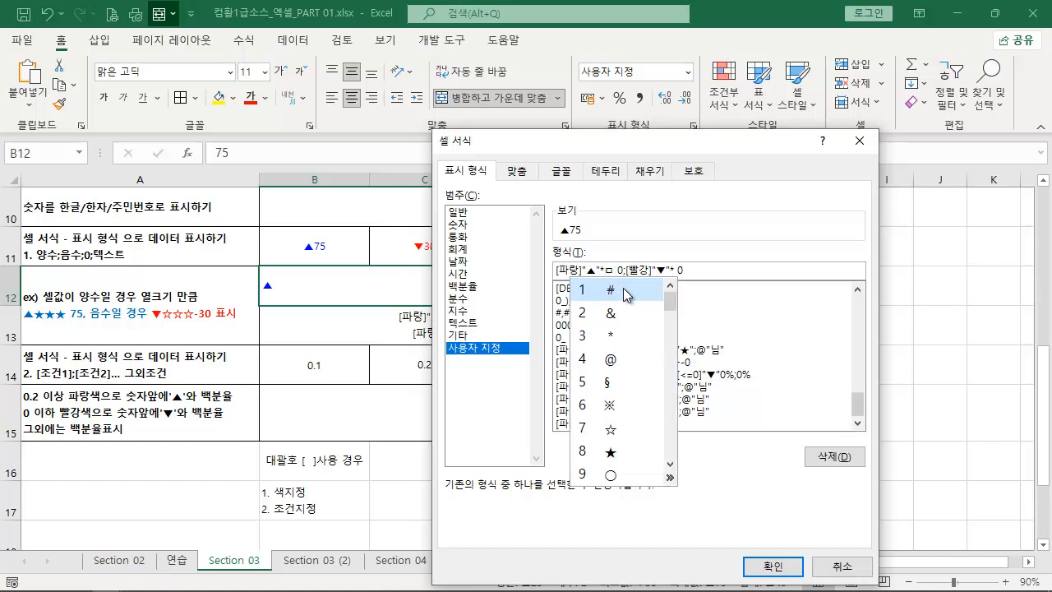
key(8)
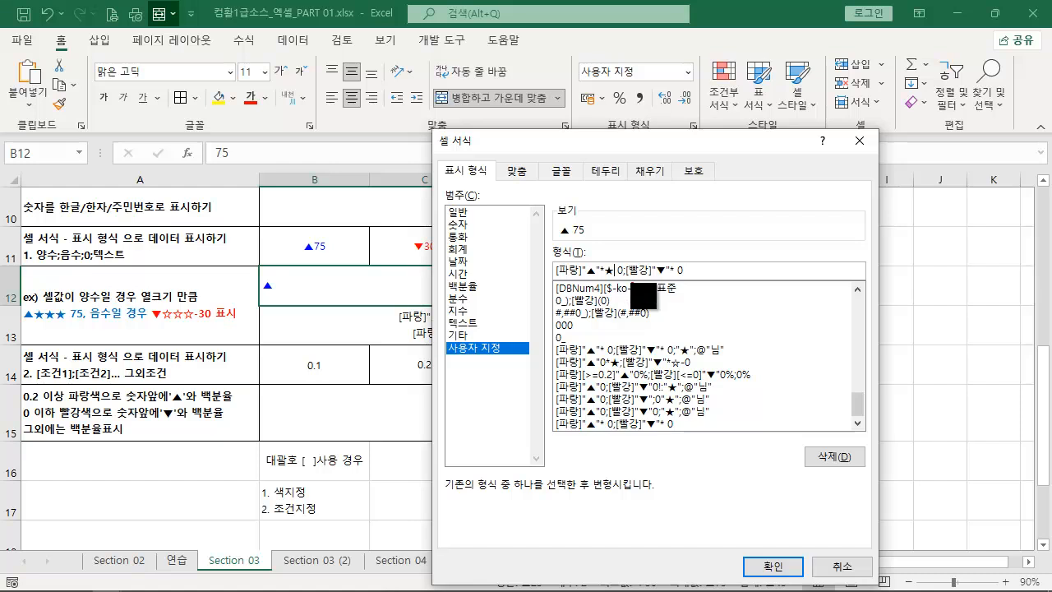
drag(602, 263, 620, 217)
drag(610, 269, 646, 220)
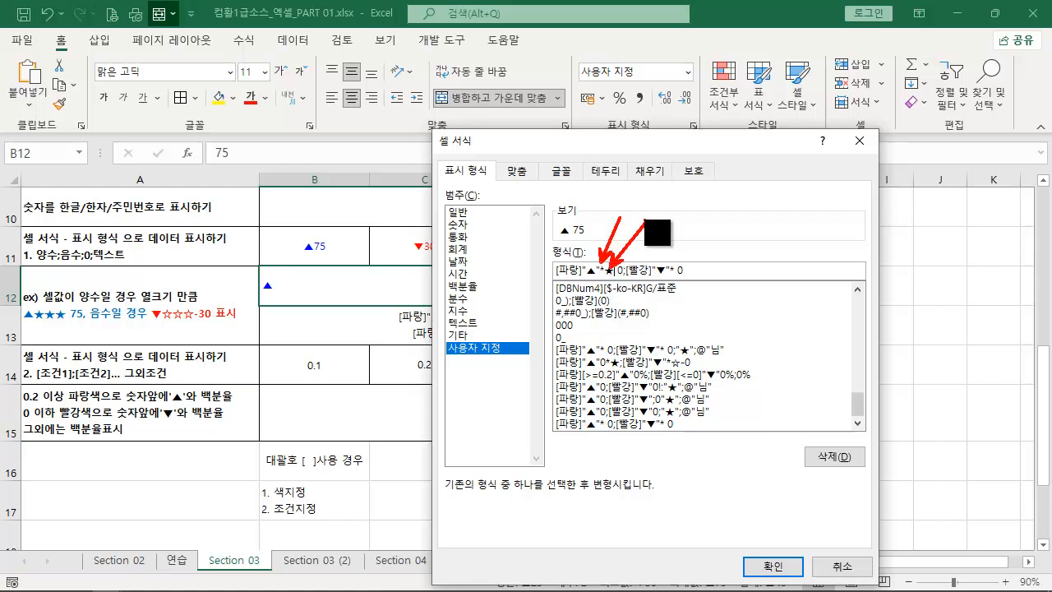
key(Escape)
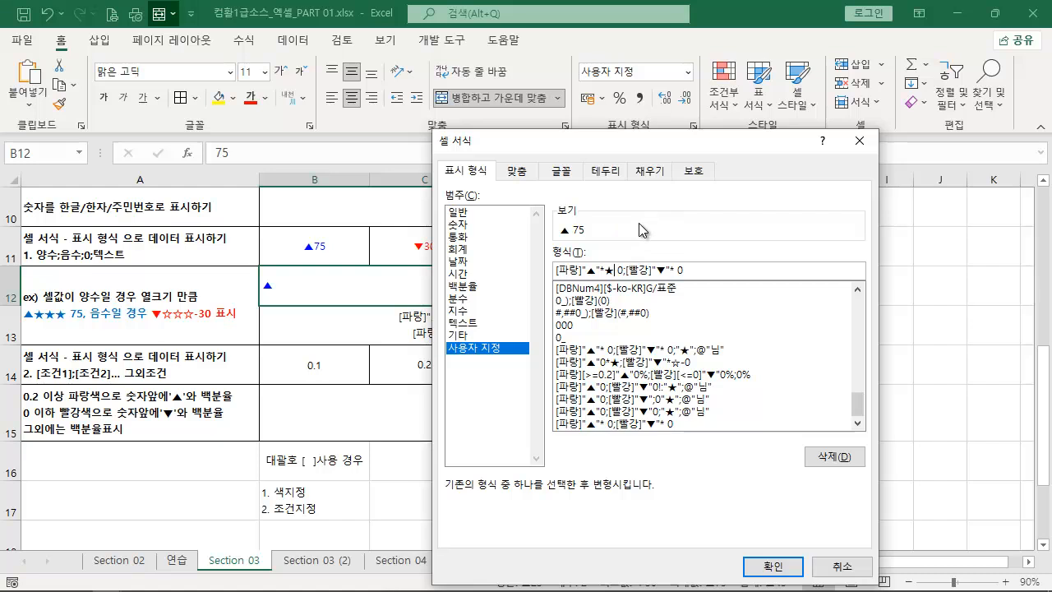
Step: Remove the spaces, complete the format as [파랑]"▲"*★0;[빨강]"▼"*☆0, copy the code, and apply it to B12:E12
key(BackSpace)
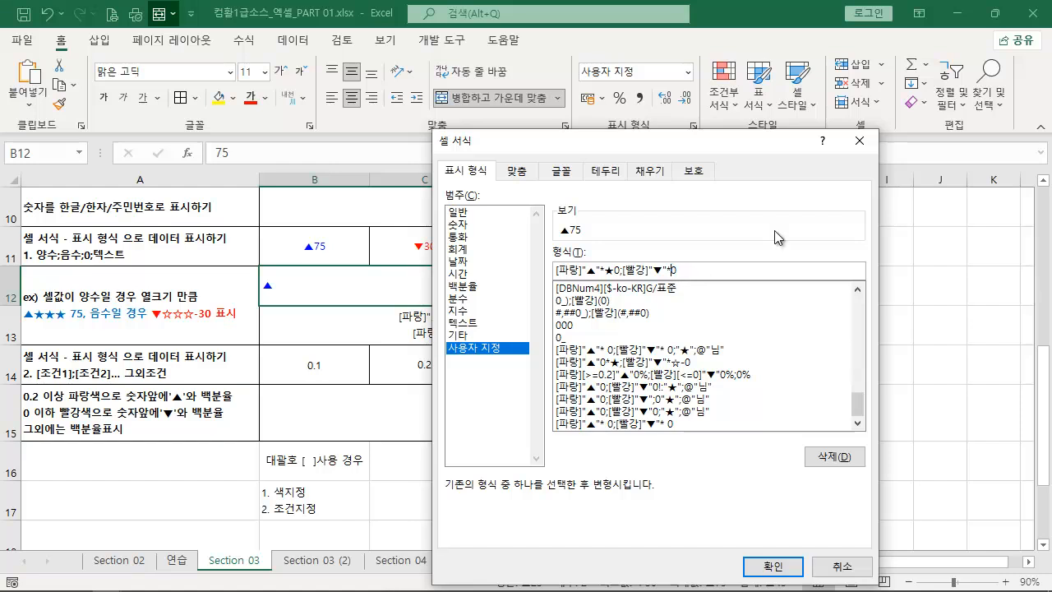
key(Hangul_Hanja)
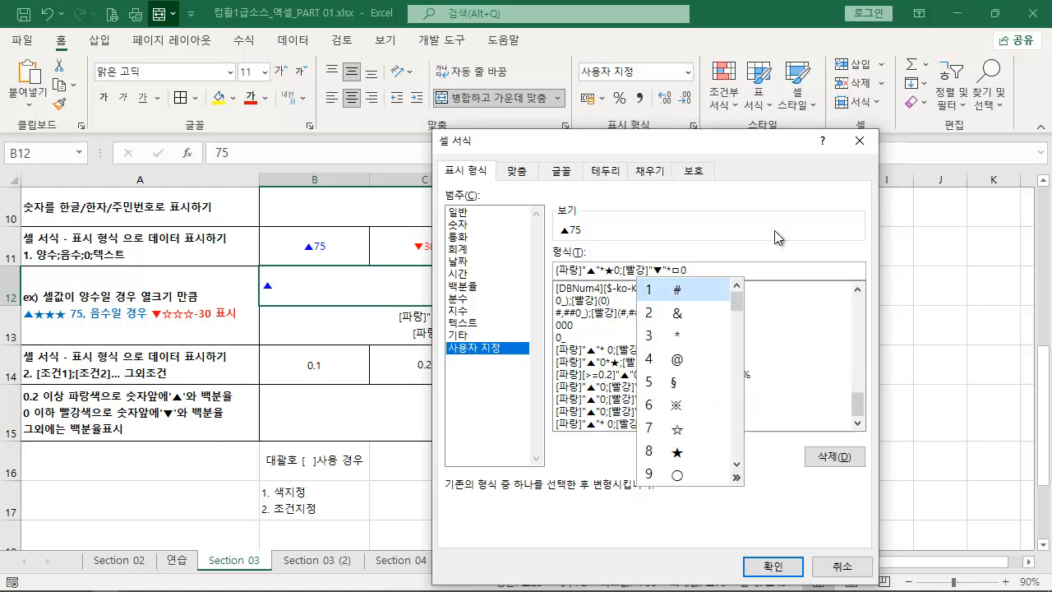
key(7)
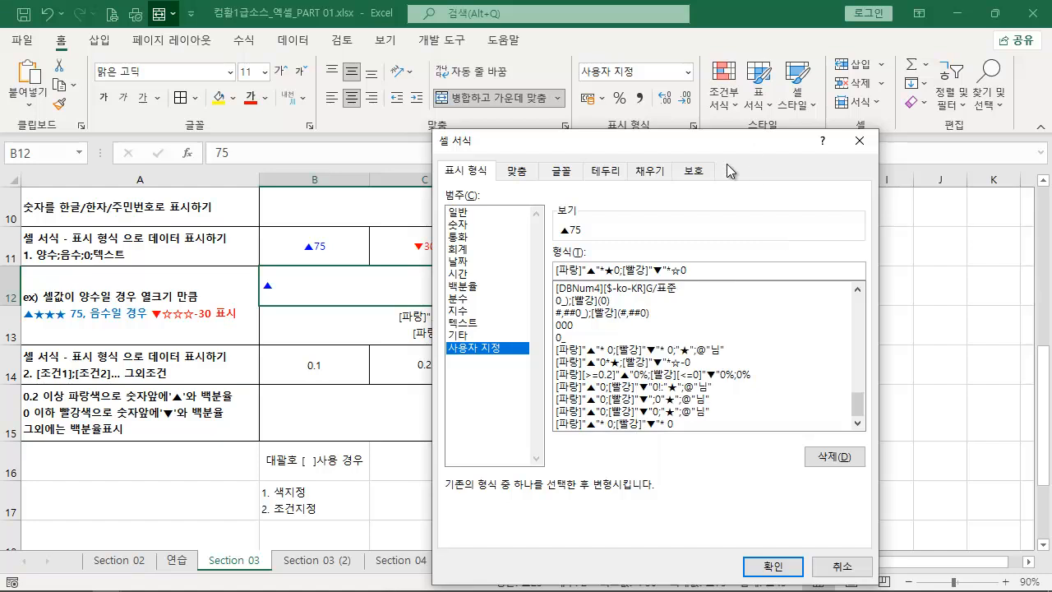
drag(700, 269, 340, 269)
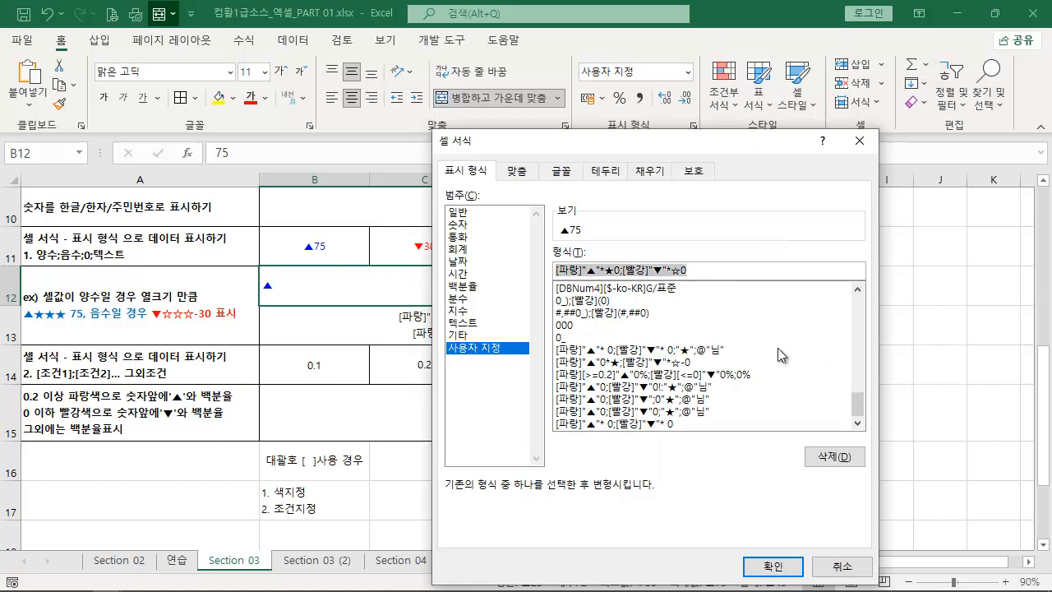
click(761, 566)
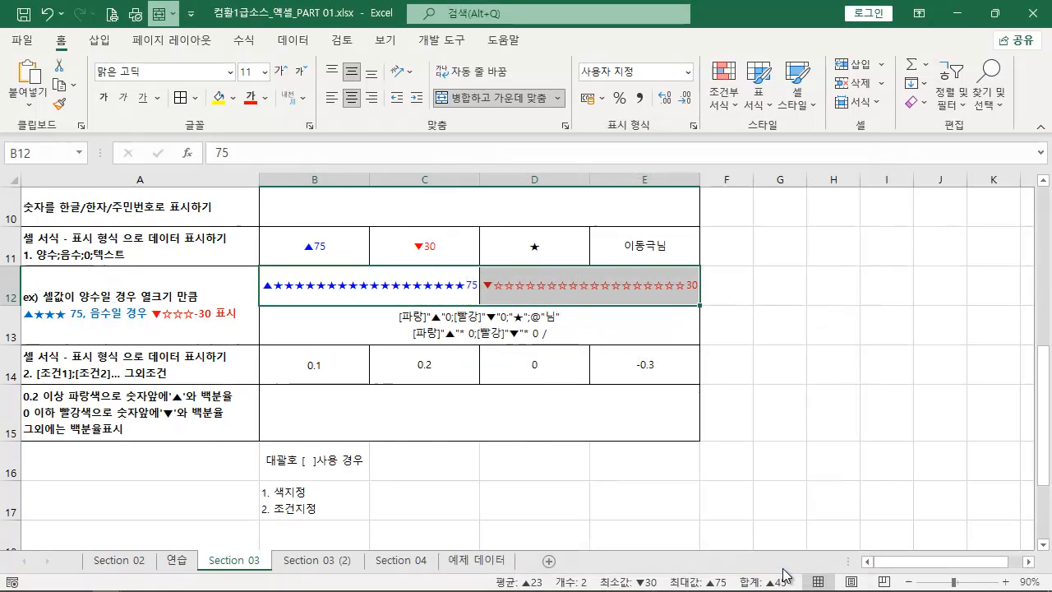
Step: Widen column C and slightly widen column E to test how the stars in row 12 fill the cells
click(574, 337)
click(426, 286)
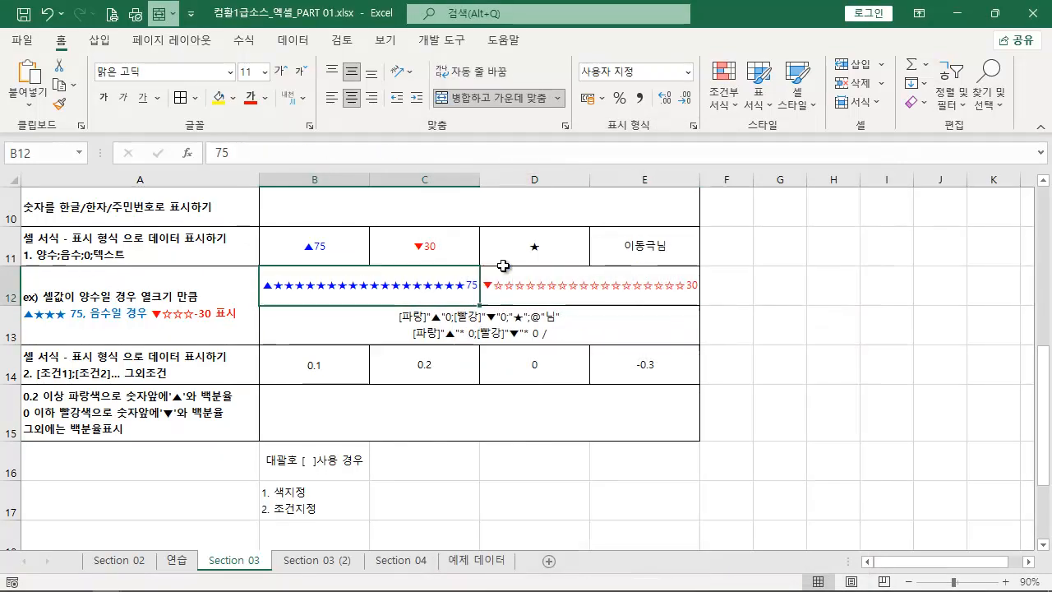
drag(477, 183, 506, 179)
mouse_move(727, 181)
mouse_down()
mouse_move(823, 179)
mouse_move(729, 182)
mouse_up()
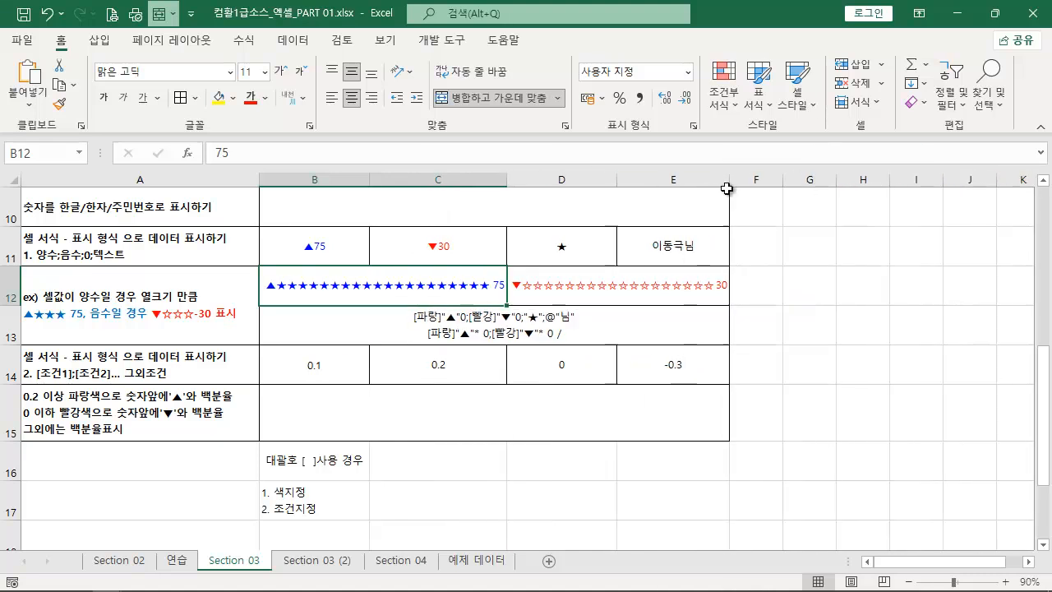
Step: Paste the copied ★/☆ fill format code after the "/" on the second line of cell B13
click(594, 312)
double_click(595, 331)
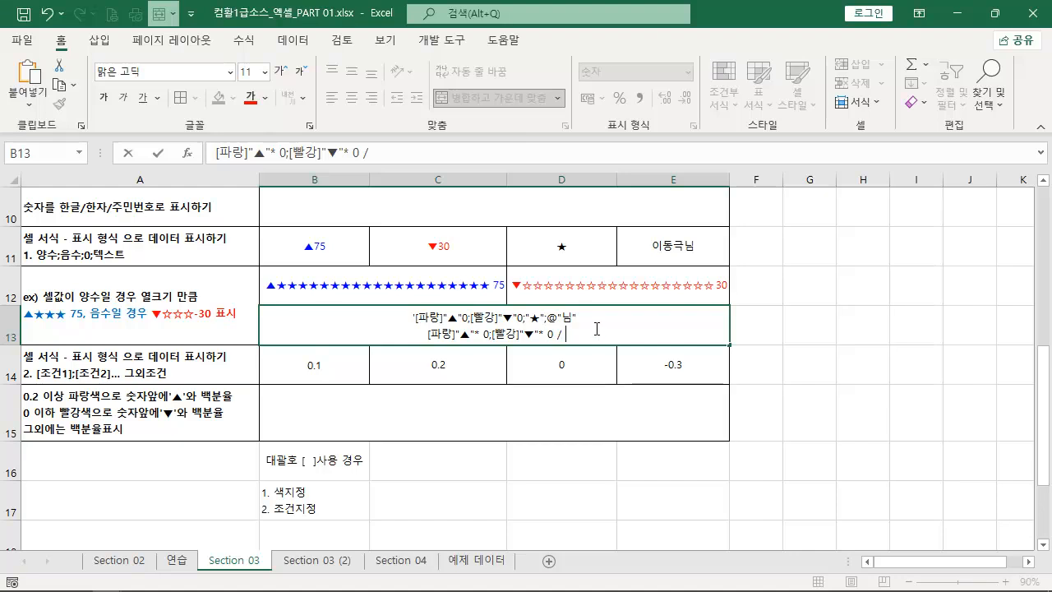
key(ctrl+v)
click(625, 490)
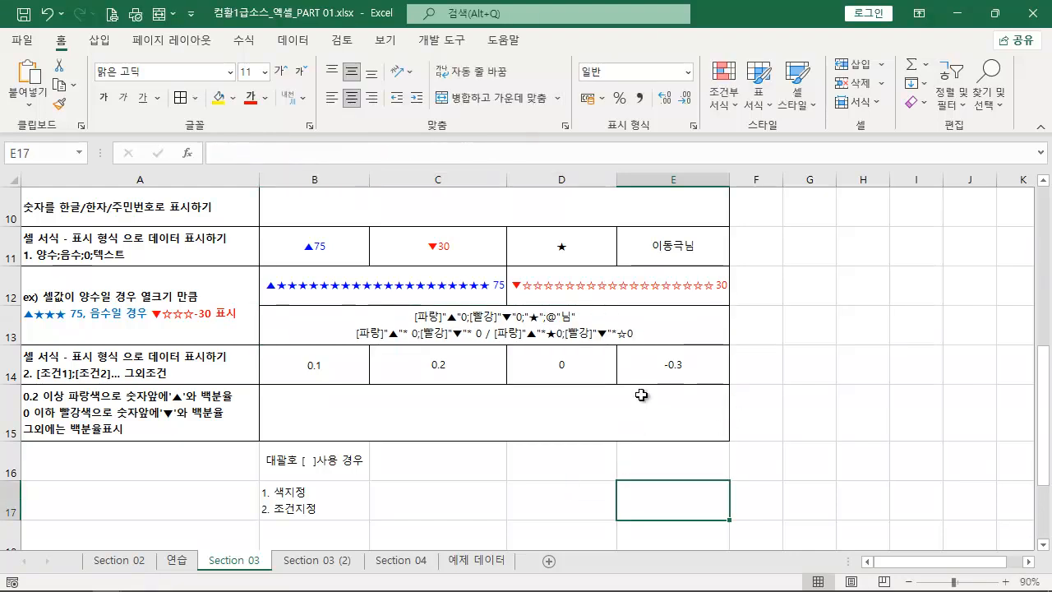
mouse_move(648, 346)
mouse_down()
mouse_move(330, 338)
mouse_move(329, 324)
mouse_up()
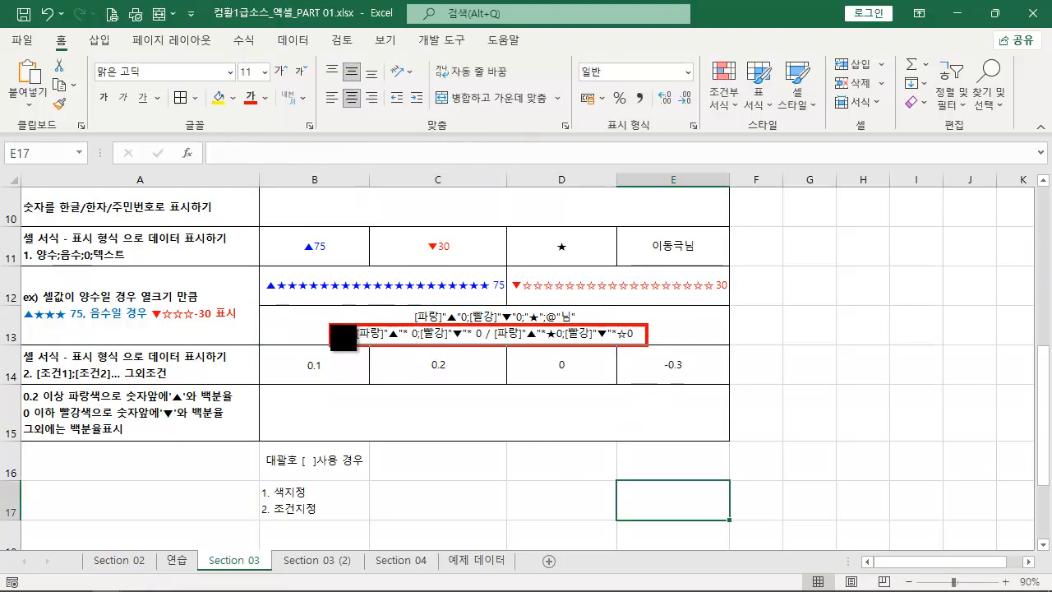
drag(628, 321, 723, 250)
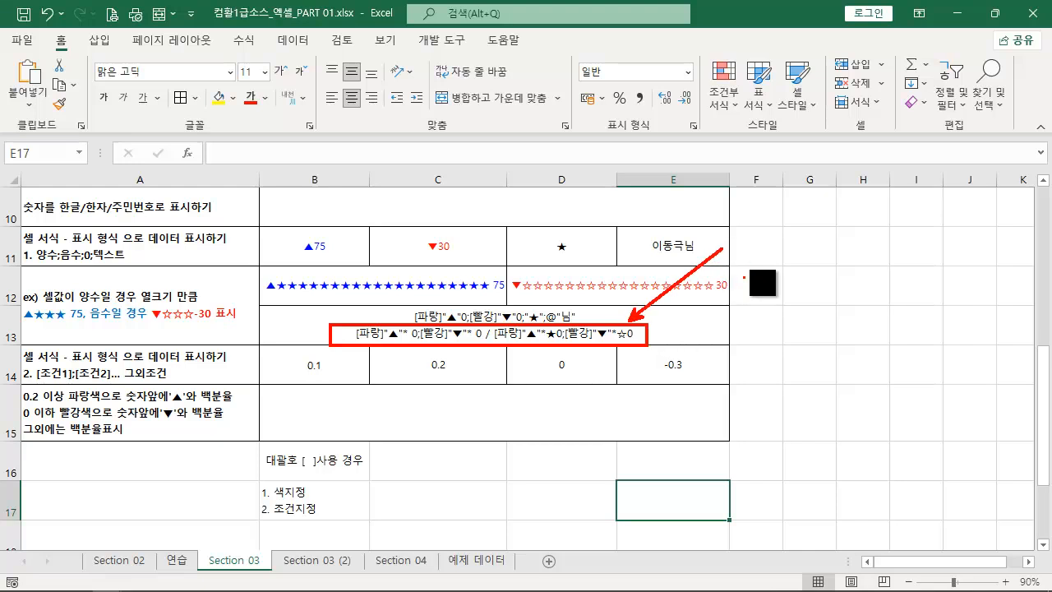
mouse_move(787, 253)
mouse_down()
mouse_move(942, 459)
mouse_move(1016, 496)
mouse_up()
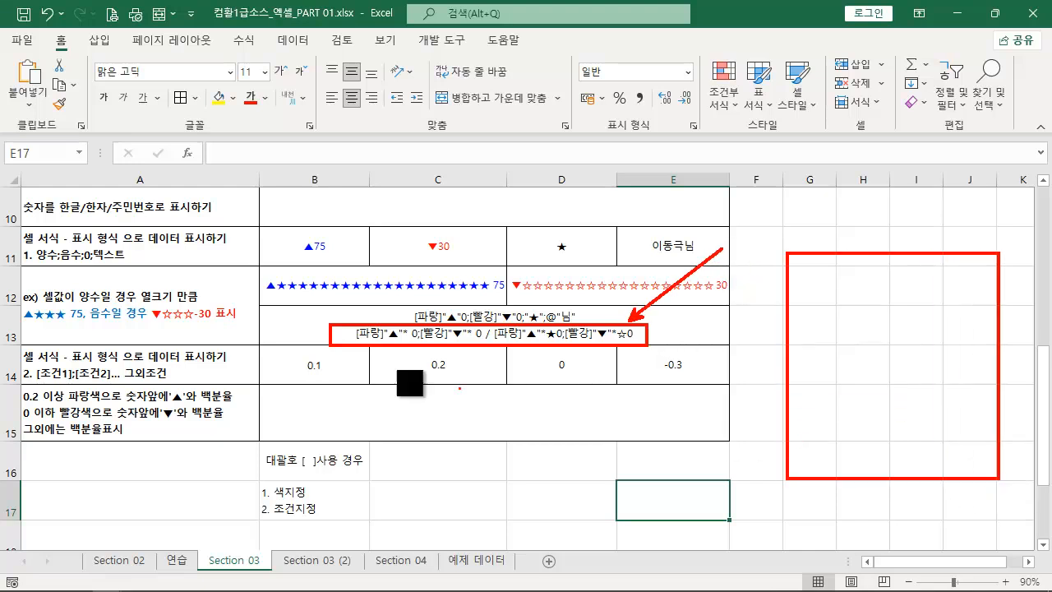
drag(138, 247, 19, 265)
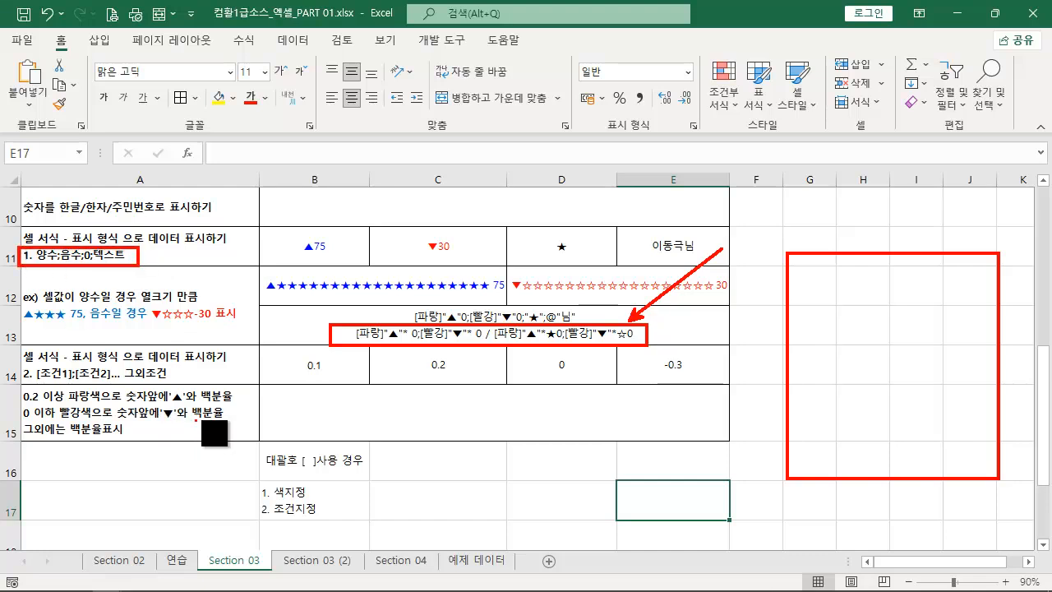
drag(178, 369, 17, 383)
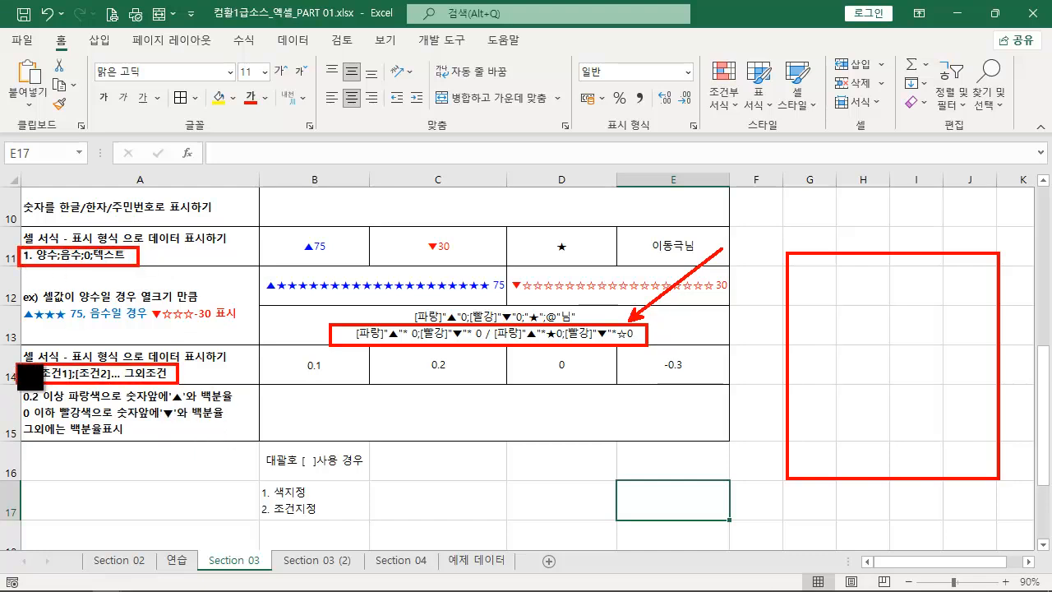
key(Escape)
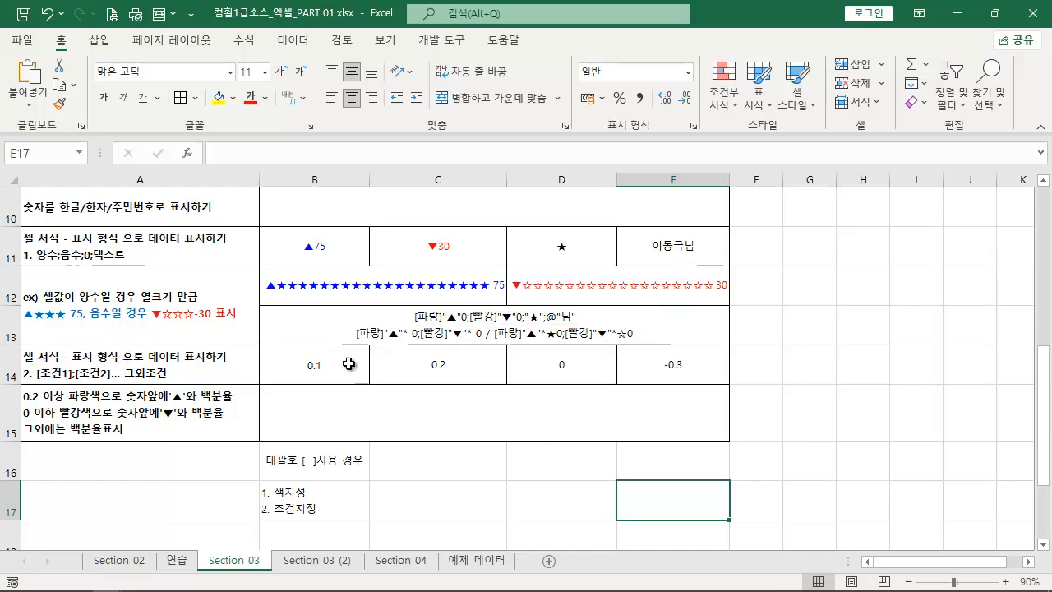
drag(371, 371, 689, 370)
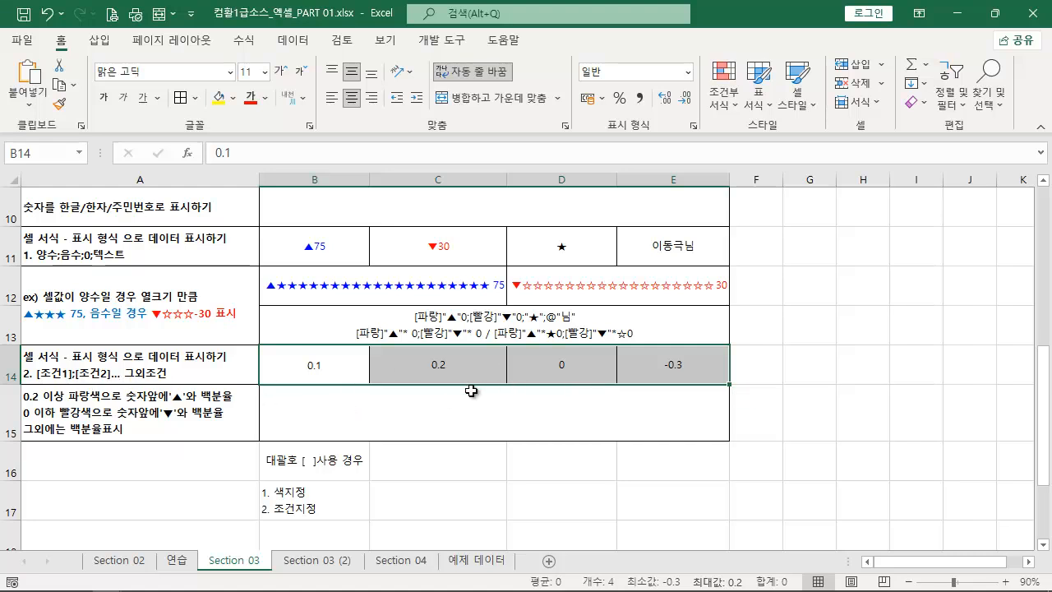
click(180, 488)
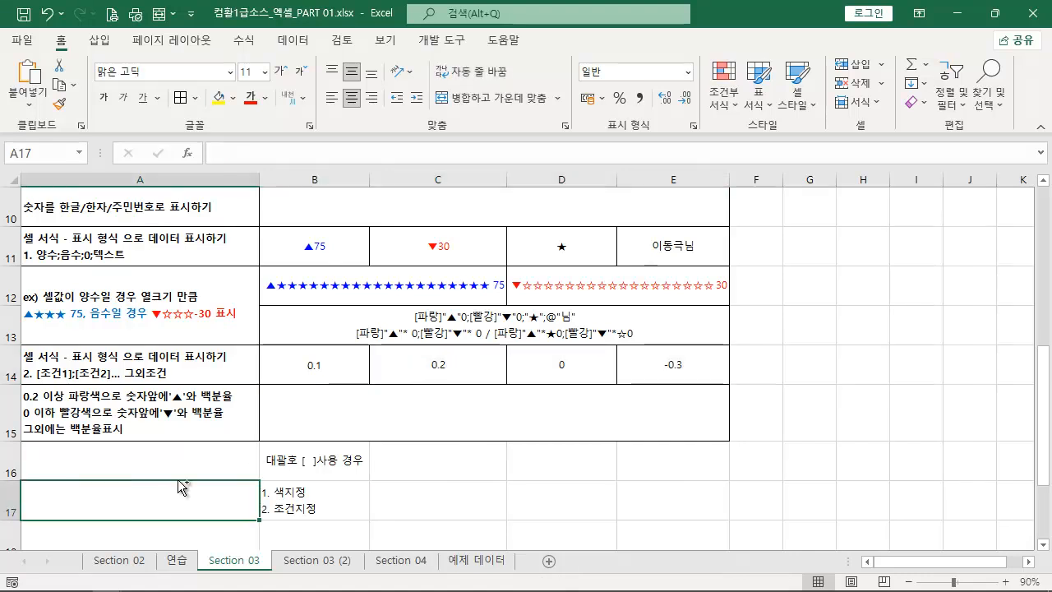
drag(18, 402, 242, 402)
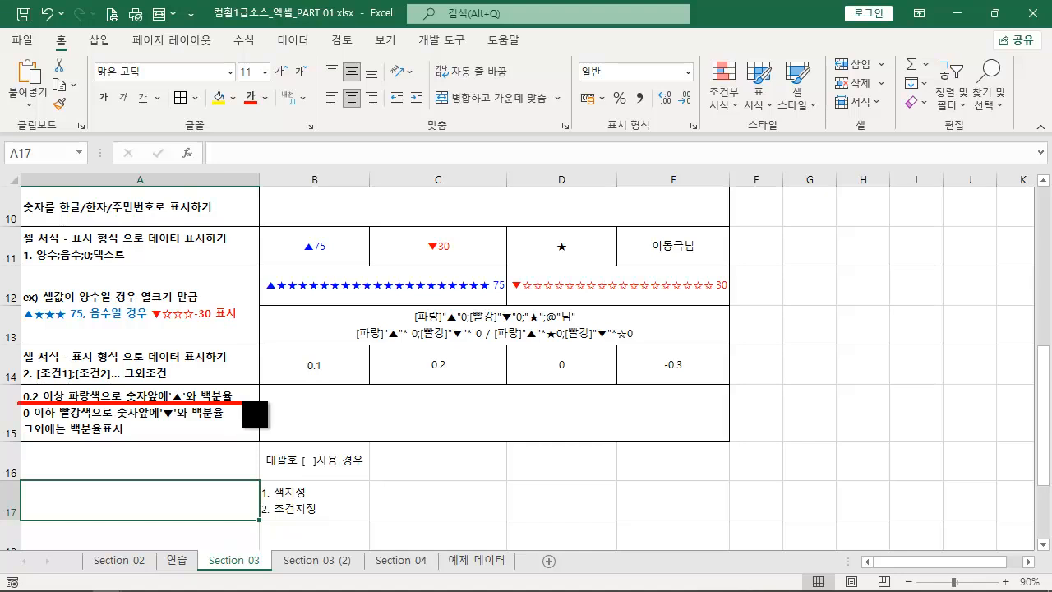
drag(26, 425, 237, 424)
drag(25, 435, 127, 435)
key(Escape)
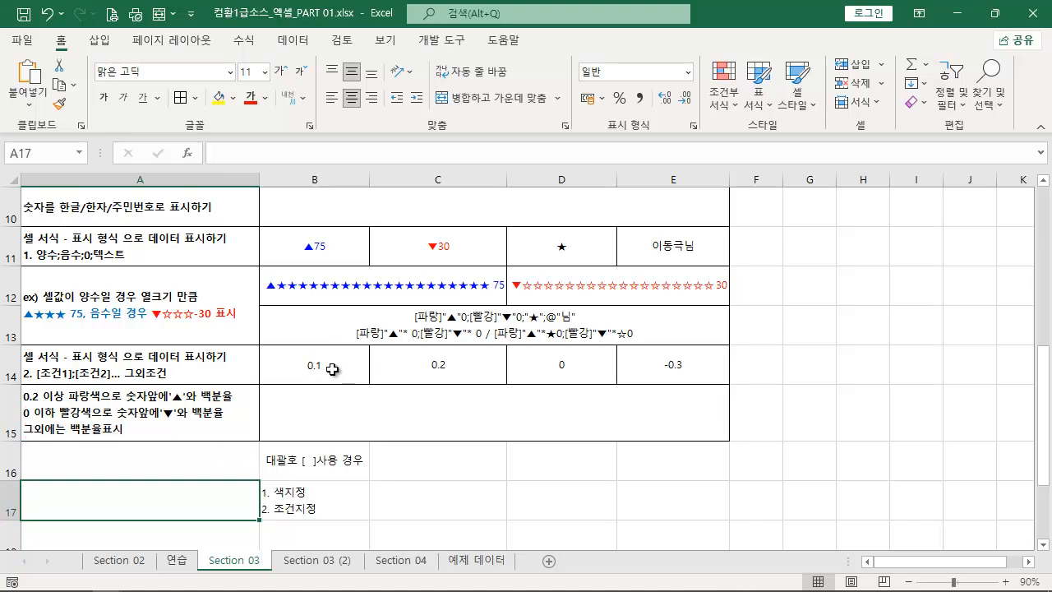
Step: Open the custom number format for B14:E14 and begin the first section with [파랑][>=0.2]
click(359, 365)
drag(359, 365, 677, 362)
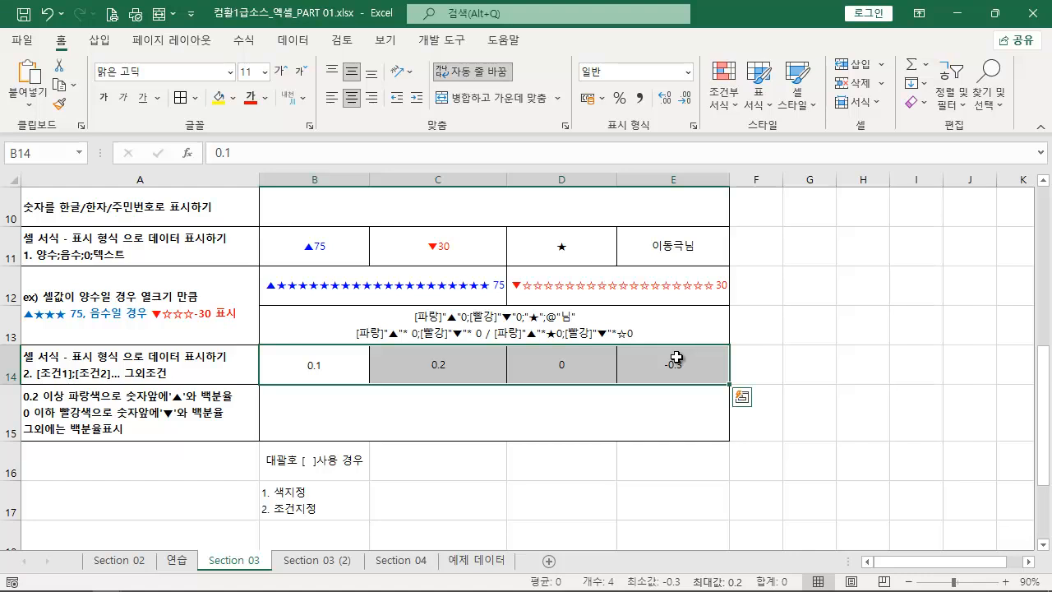
right_click(676, 362)
click(810, 483)
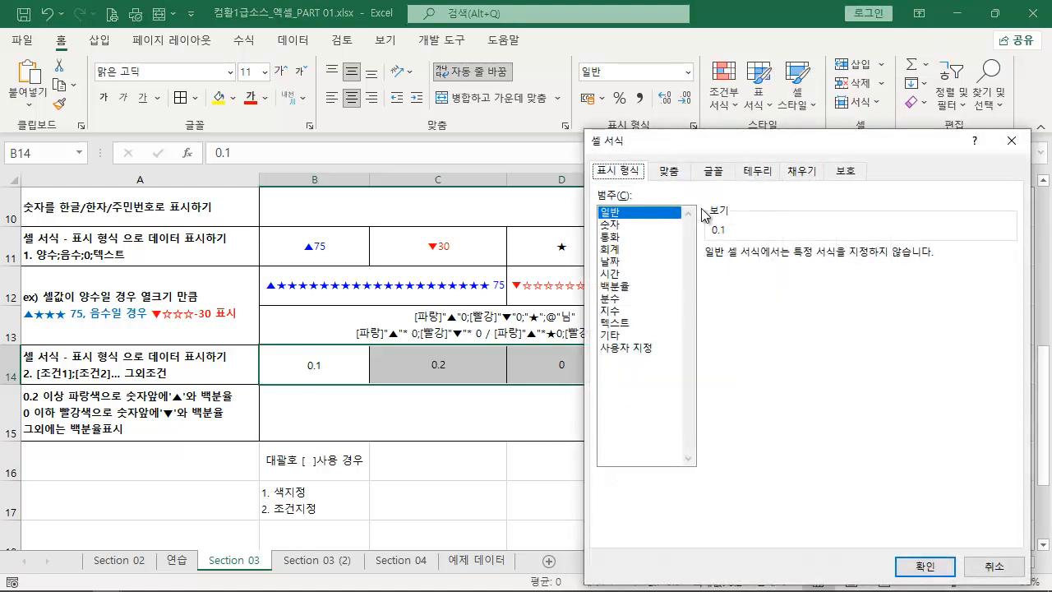
drag(712, 153, 799, 146)
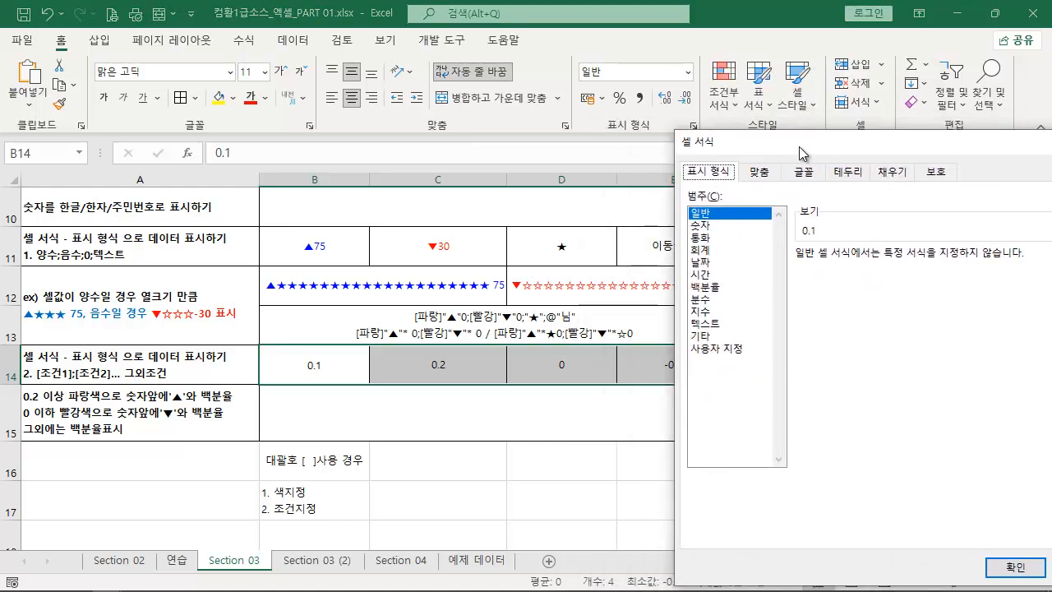
click(714, 348)
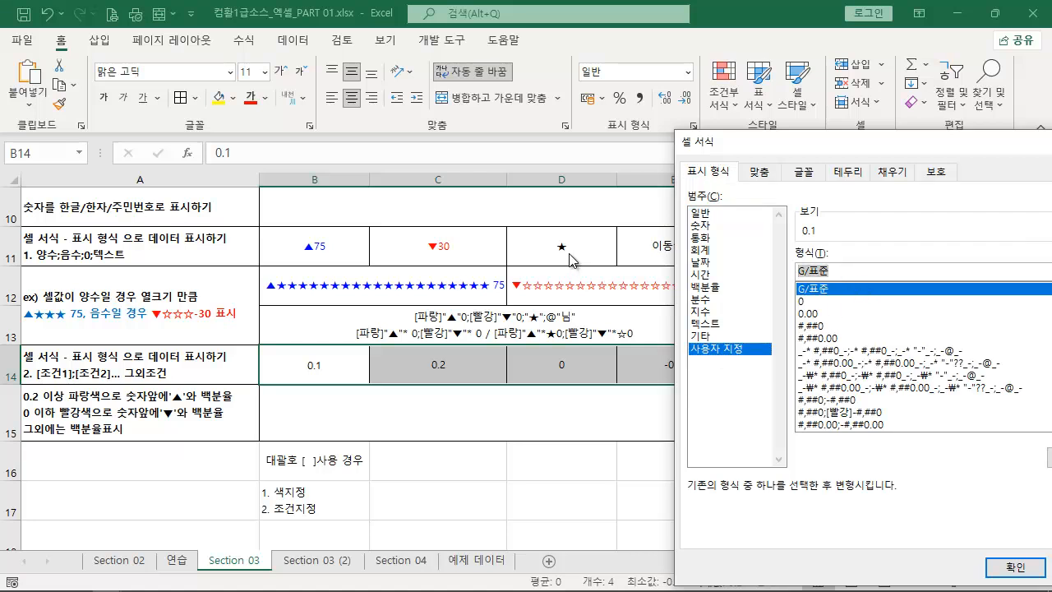
text([)
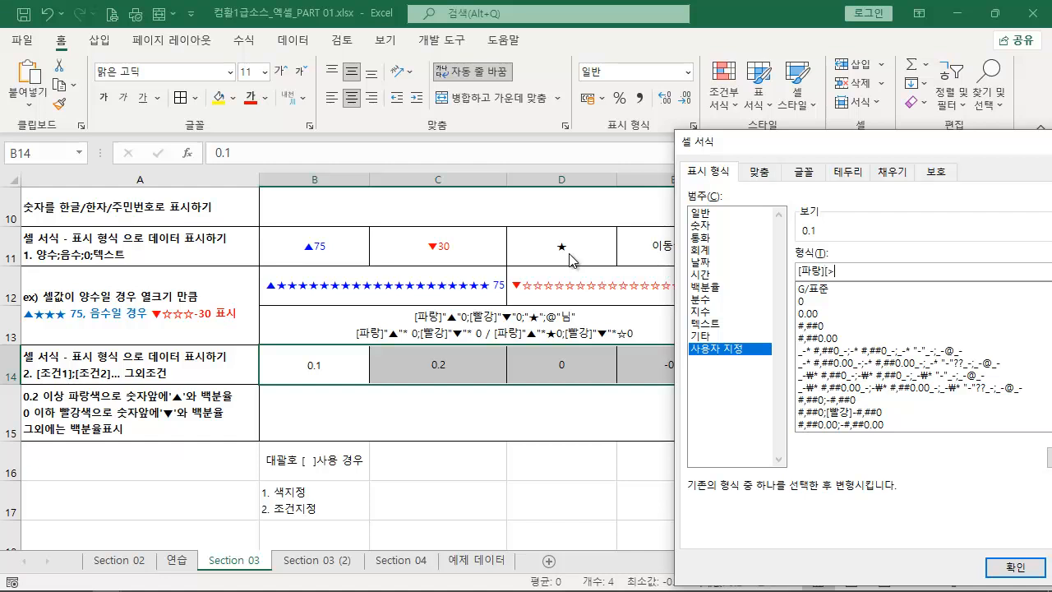
text(0.2])
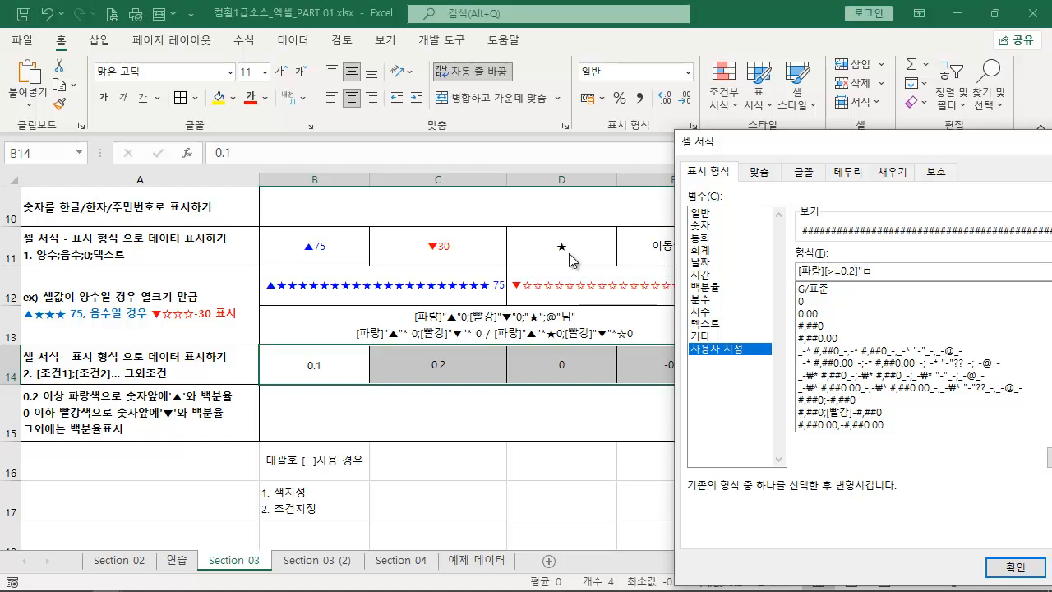
Step: Complete the first section of the format with the "▲" symbol and a percentage, ending in "▲"0%;
text("ㅁ)
key(Hangul_Hanja)
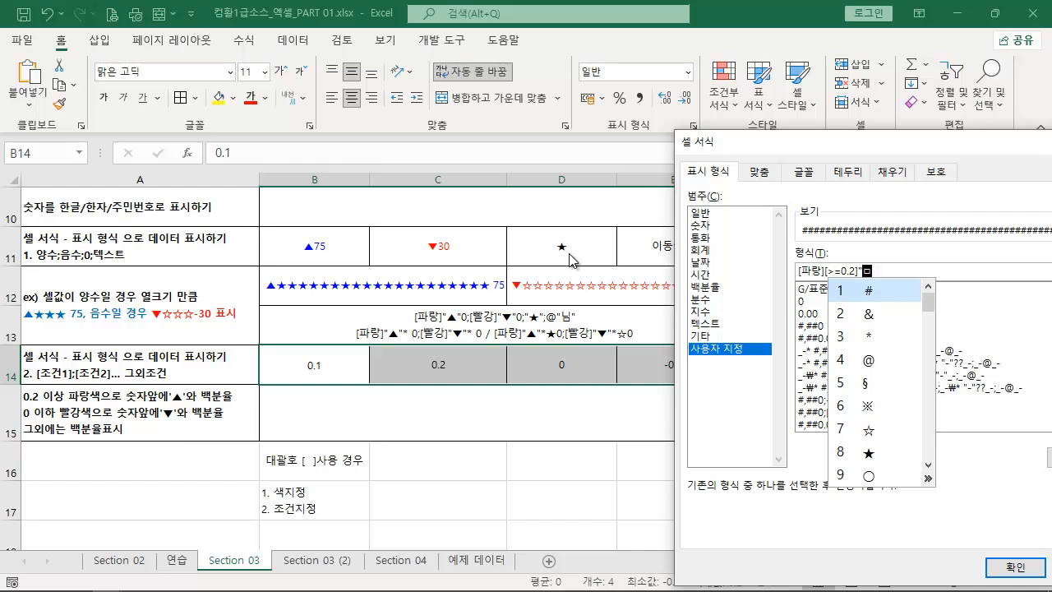
key(Page_Down)
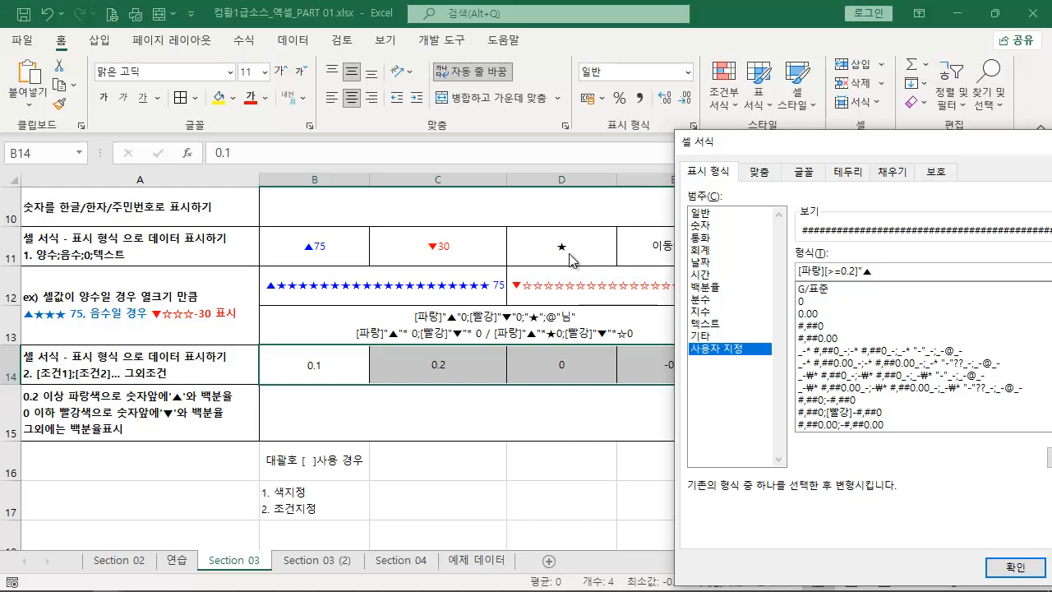
text(")
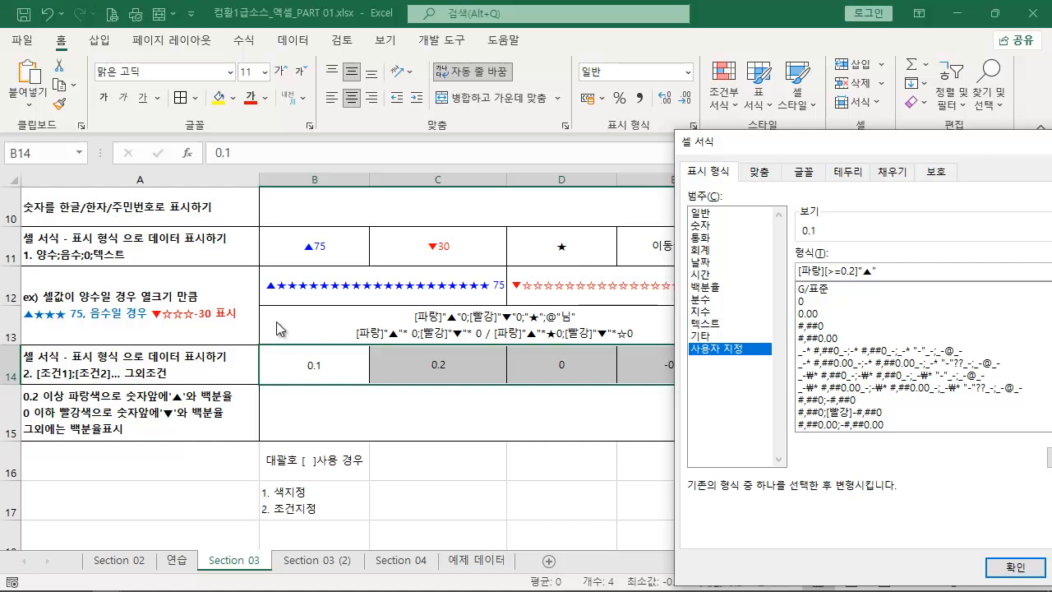
drag(283, 358, 672, 381)
key(Escape)
key(ctrl+2)
drag(893, 280, 799, 280)
key(Escape)
key(ctrl+2)
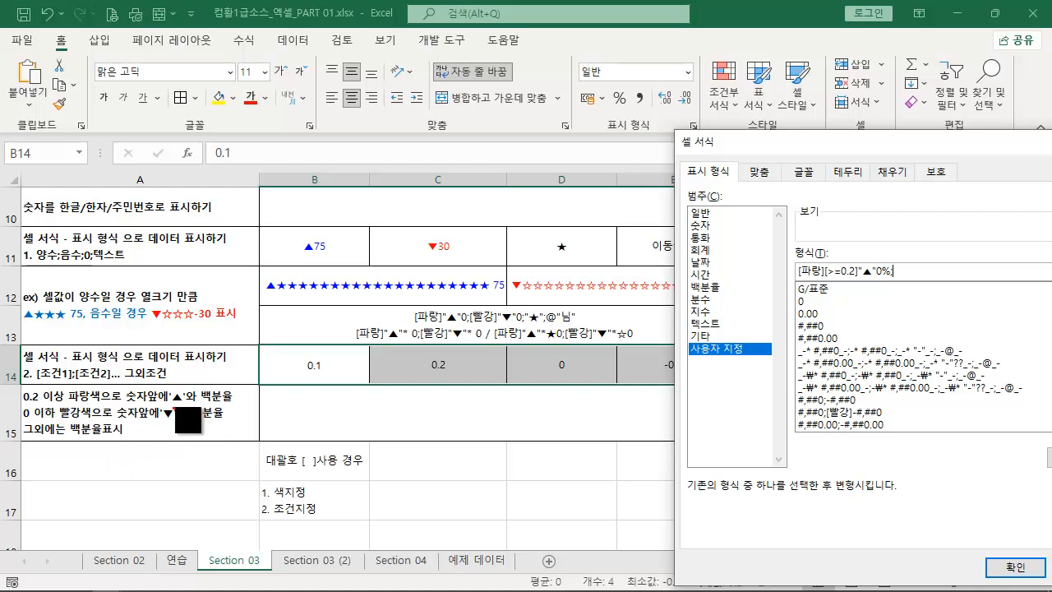
drag(57, 421, 184, 421)
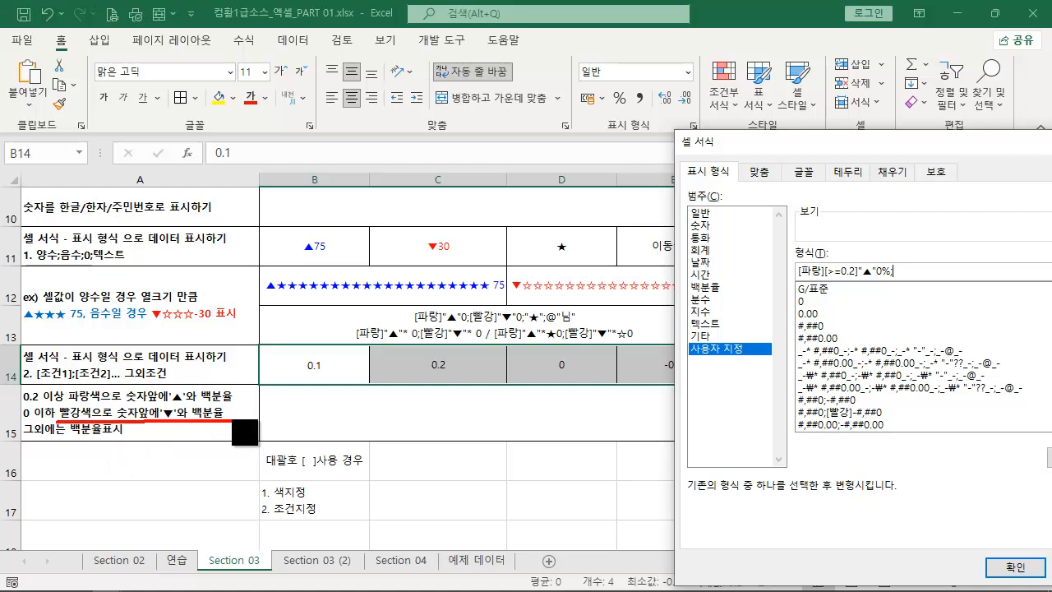
key(Escape)
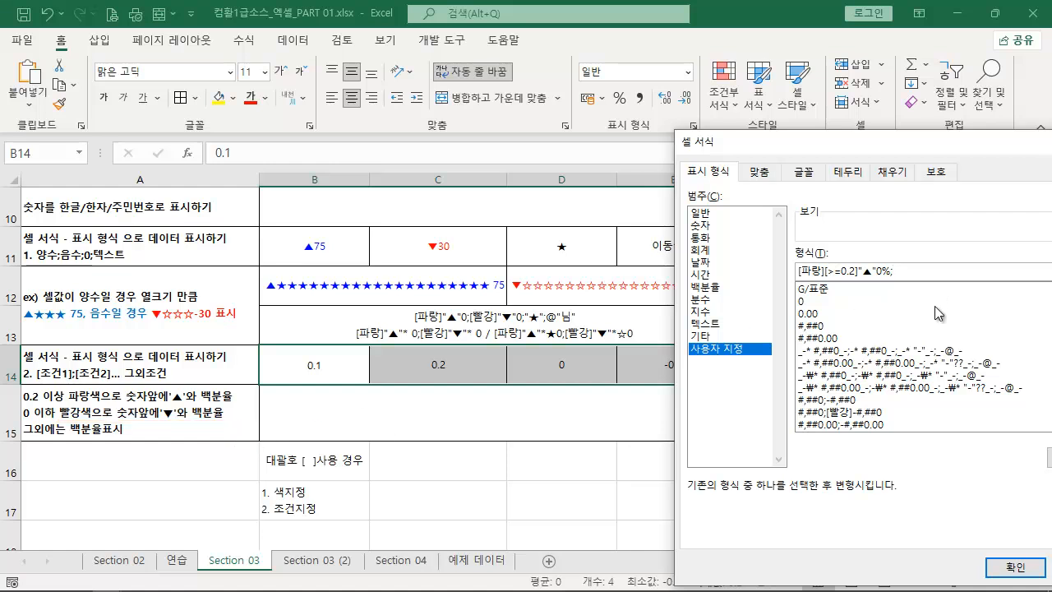
Step: Add the second section [빨강][<=0]"▼"0%; to the custom format code
text([빨강][<=0])
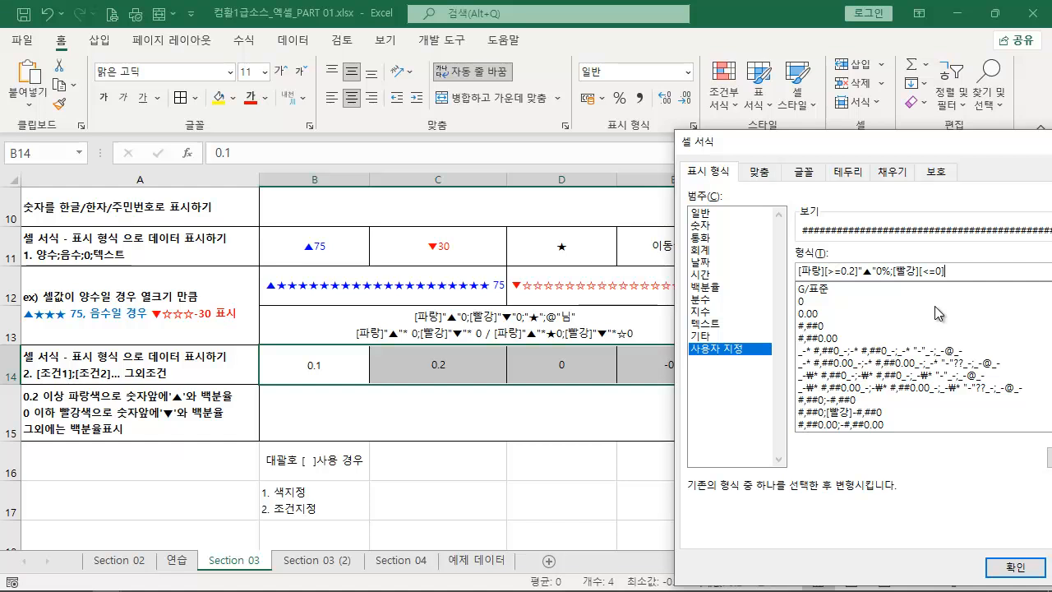
text("ㅁ)
key(Hangul_Hanja)
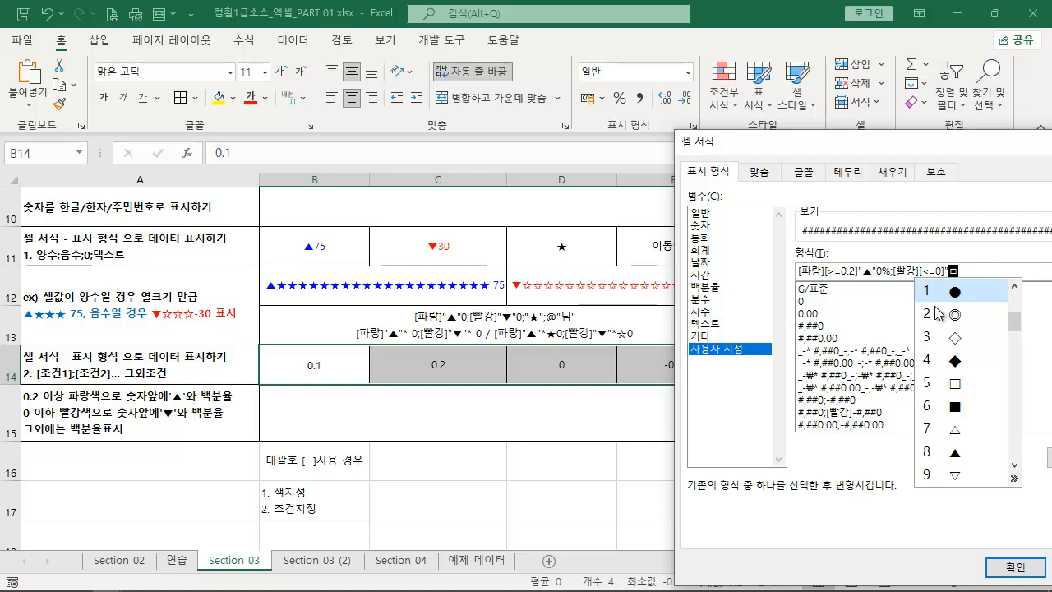
key(Page_Down)
key(Page_Down)
key(Return)
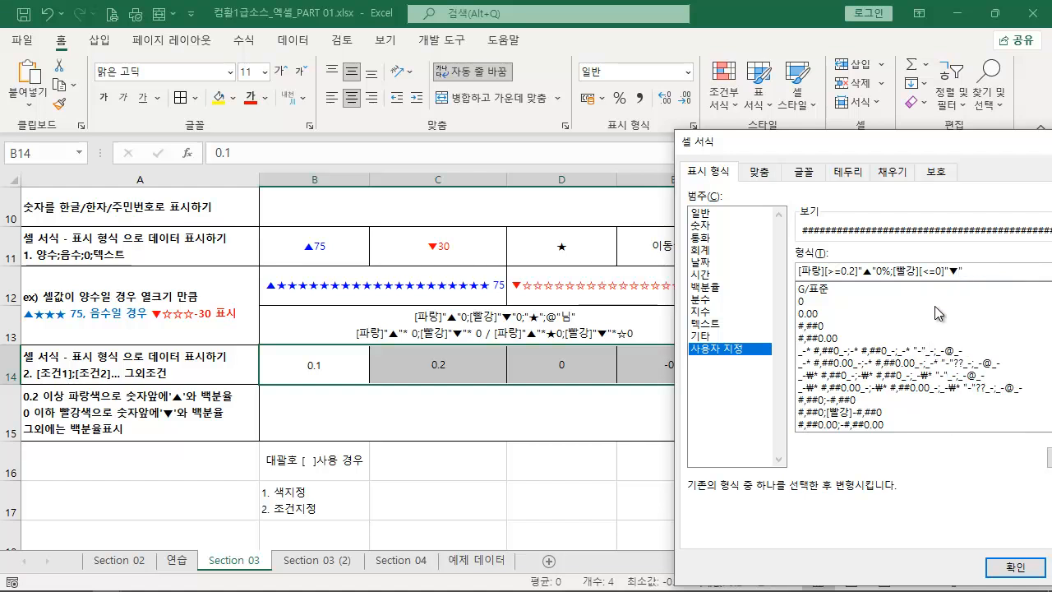
text(0%;)
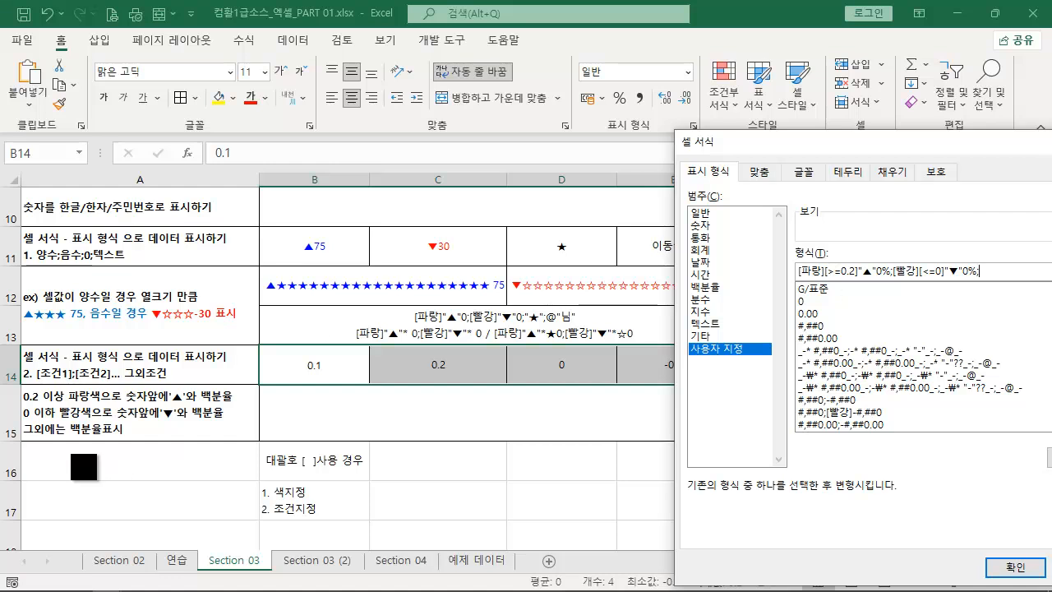
Step: Finish the format code with 0% for all other values, copy the whole code, and apply the format to B14:E14
drag(25, 438, 138, 438)
key(Escape)
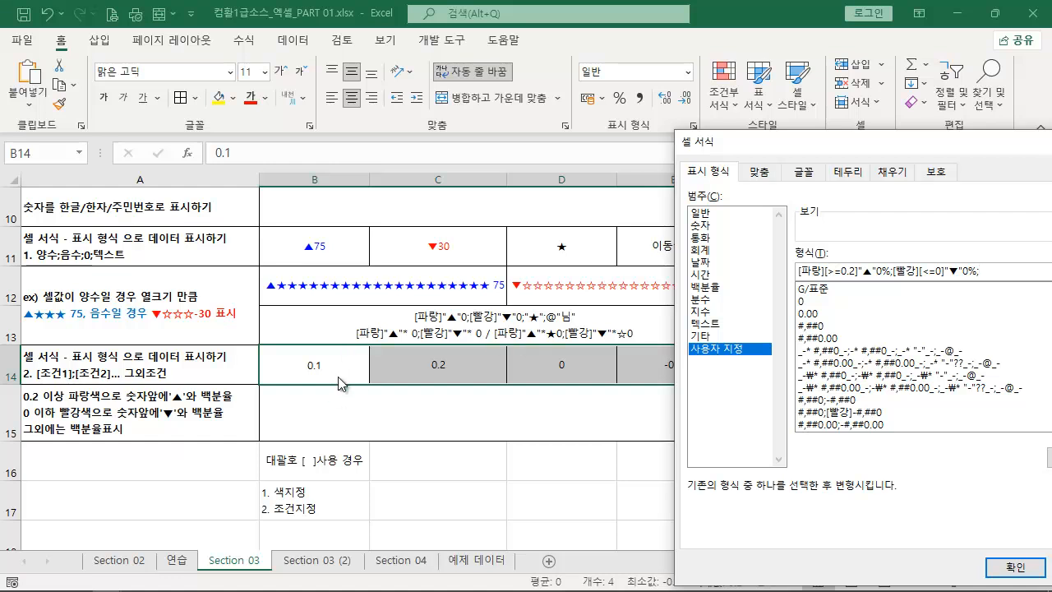
text(%)
drag(1014, 268, 465, 268)
key(ctrl+c)
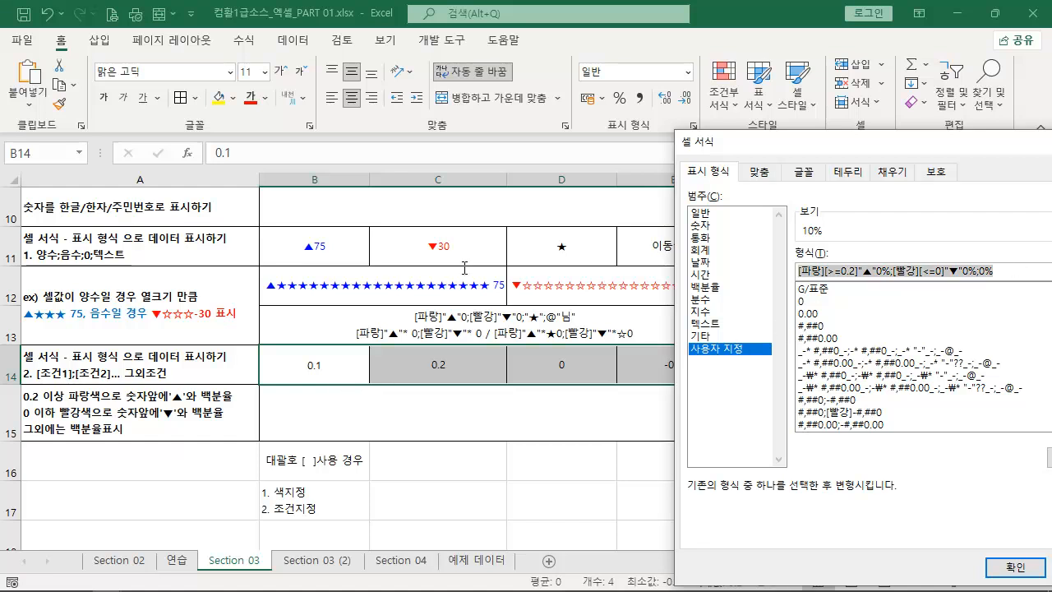
click(1015, 567)
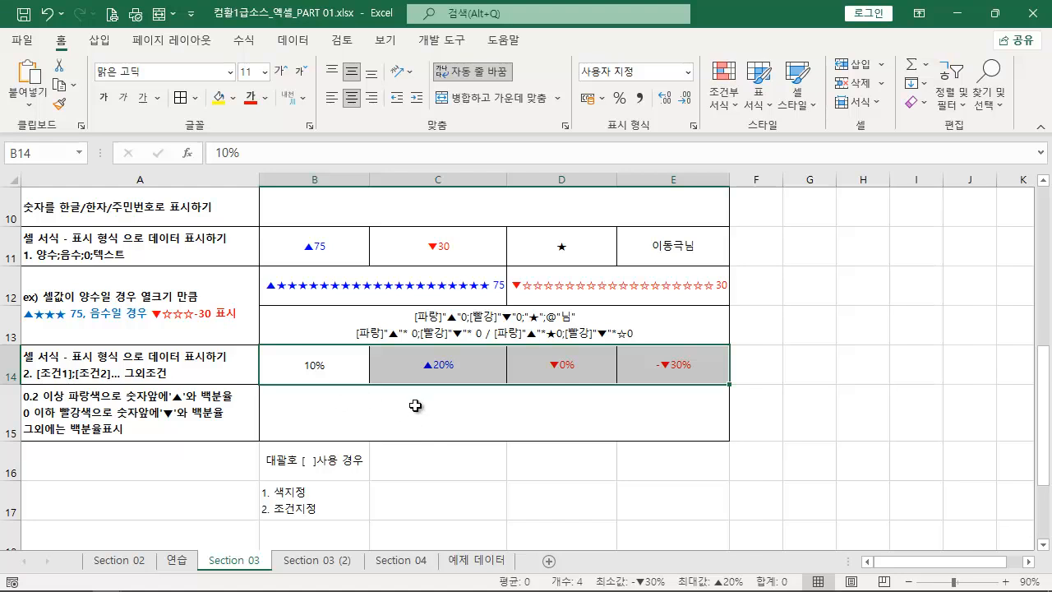
mouse_move(415, 350)
mouse_down()
mouse_move(470, 374)
mouse_move(468, 427)
mouse_up()
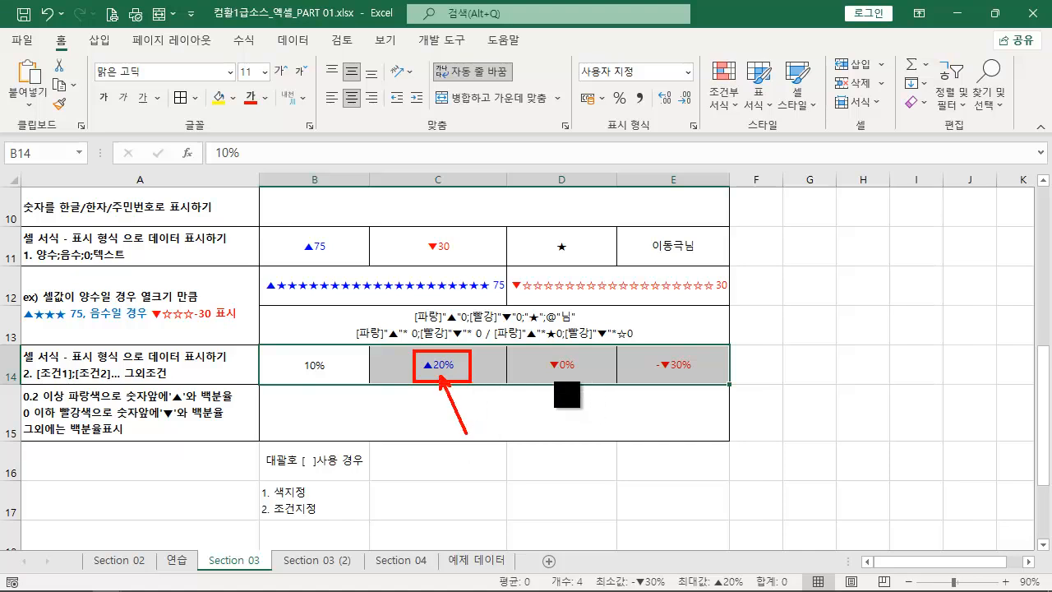
drag(540, 351, 585, 376)
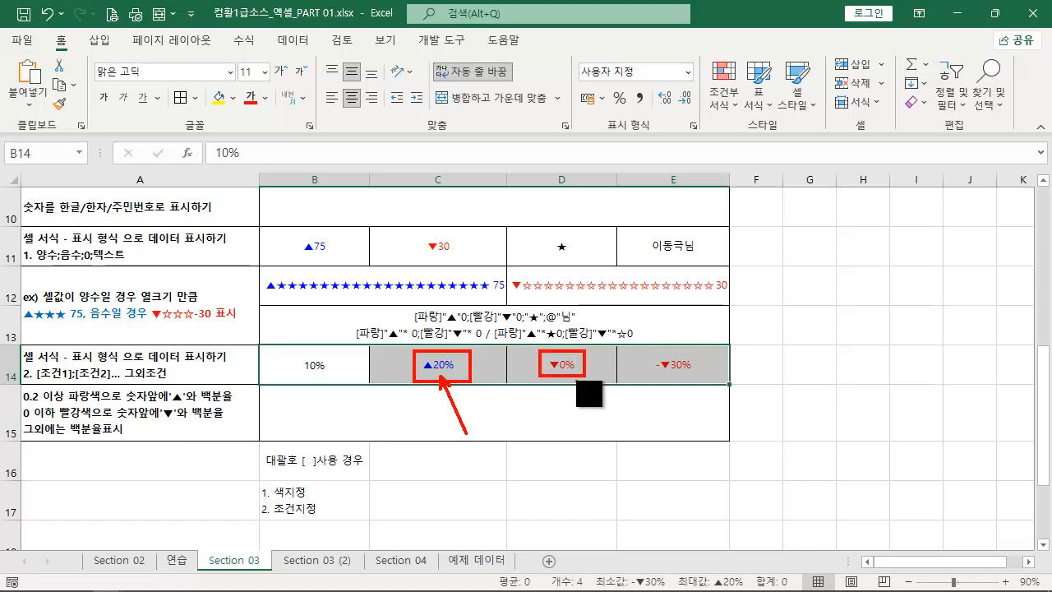
drag(640, 351, 716, 380)
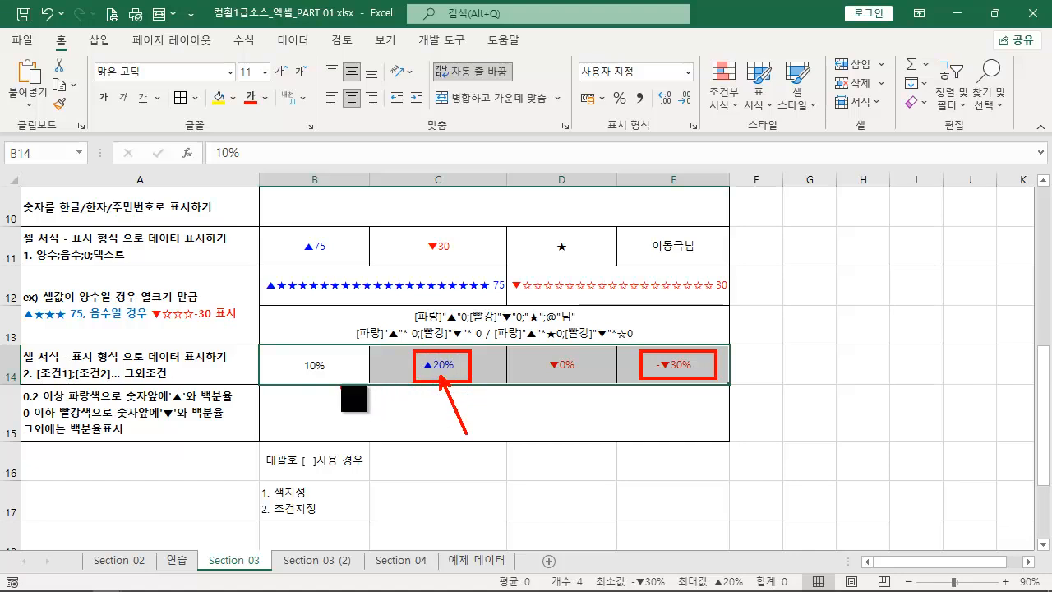
drag(289, 352, 346, 379)
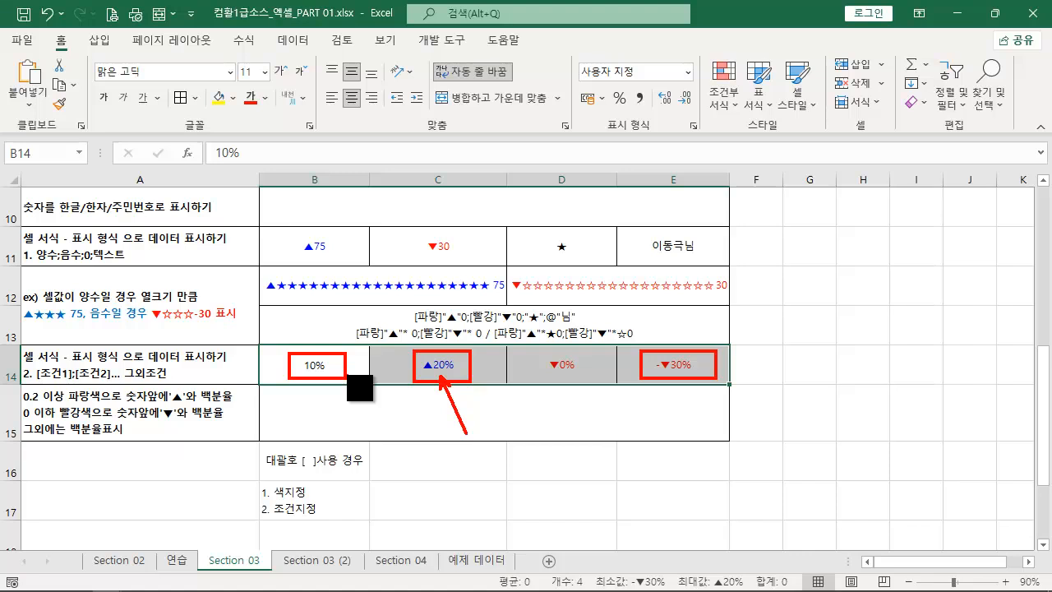
Step: Paste the copied format code [파랑][>=0.2]"▲"0%;[빨강][<=0]"▼"0%;0% into merged cell B15 below the percentages
drag(541, 351, 592, 380)
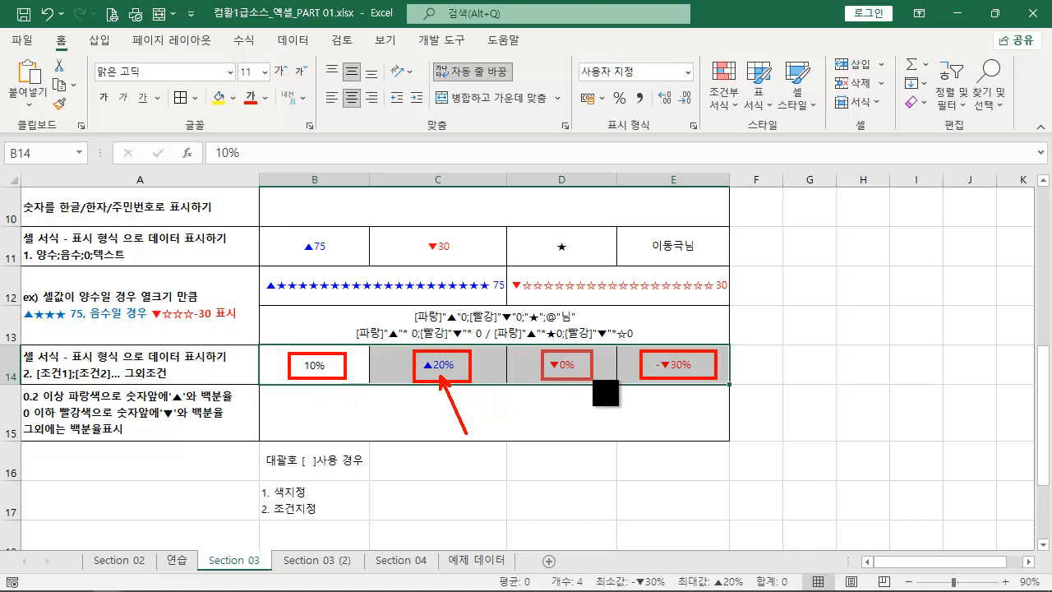
double_click(460, 395)
key(ctrl+v)
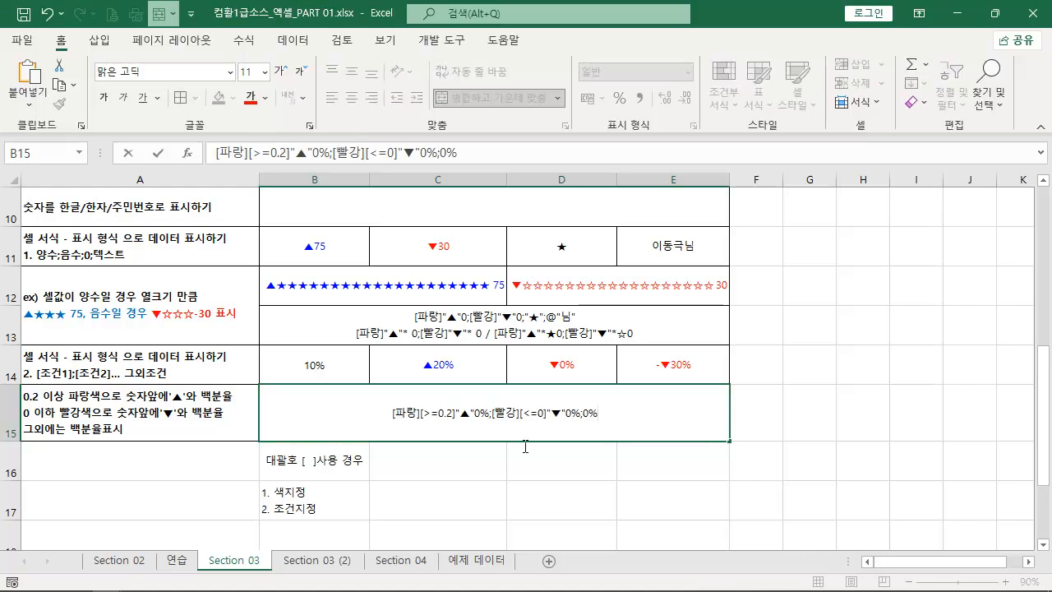
click(483, 478)
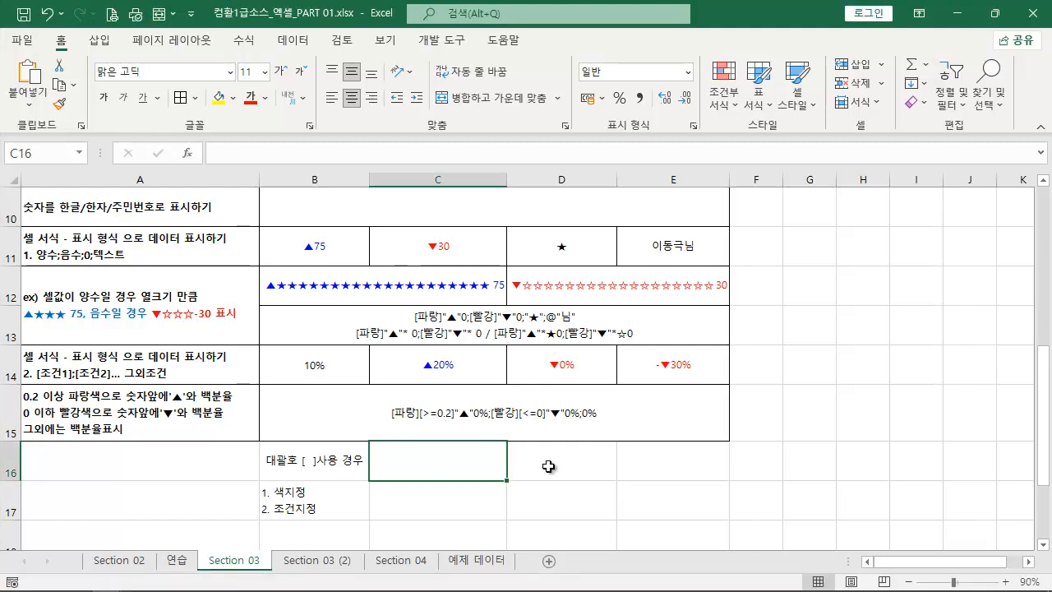
scroll(559, 462, down, 2)
scroll(521, 387, up, 2)
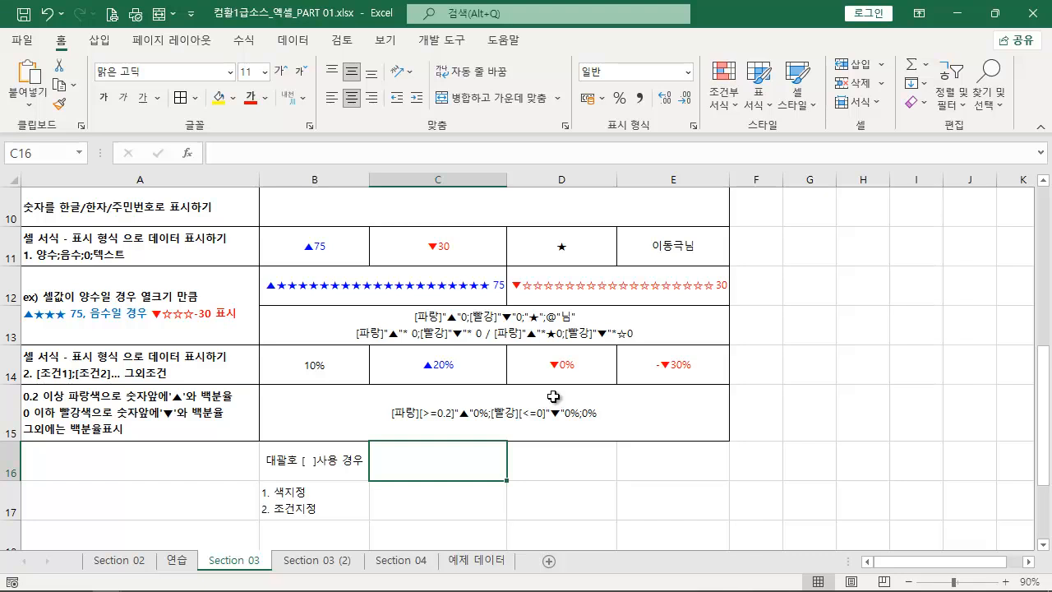
Step: Enter ": [파랑] [노랑] [녹색] [자홍] [검정] [녹청] [빨강] [흰색] [색1] ~ [색56]" in C17 and left-align the cell
click(450, 496)
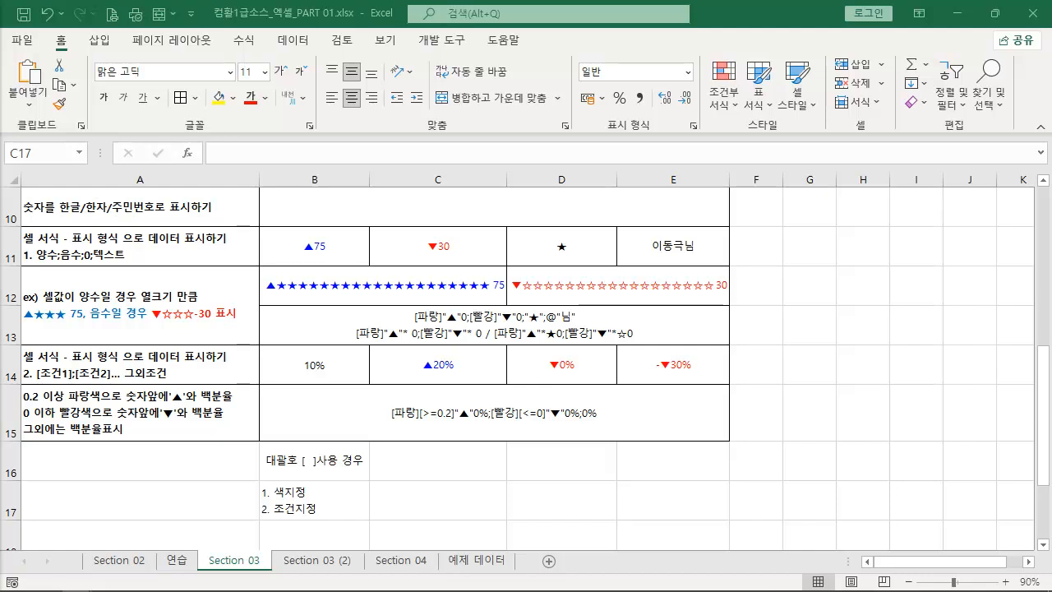
click(430, 496)
double_click(432, 495)
text(: [파랑] [노랑] [녹색] [자홍] [검정] [녹청] [빨강] [흰색] [색1] ~ [색56])
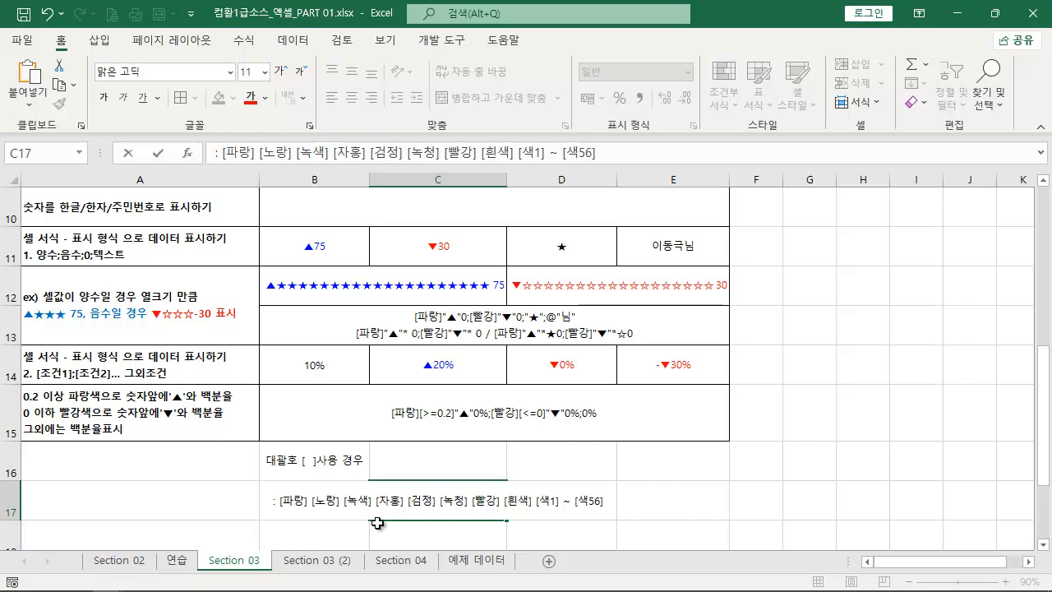
click(296, 536)
click(423, 499)
click(331, 97)
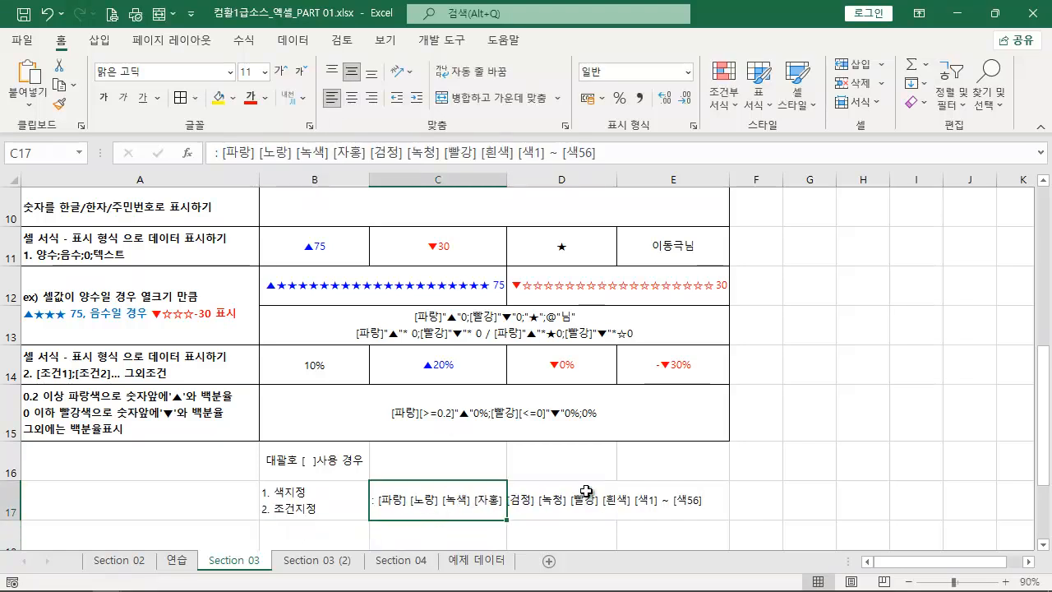
click(790, 465)
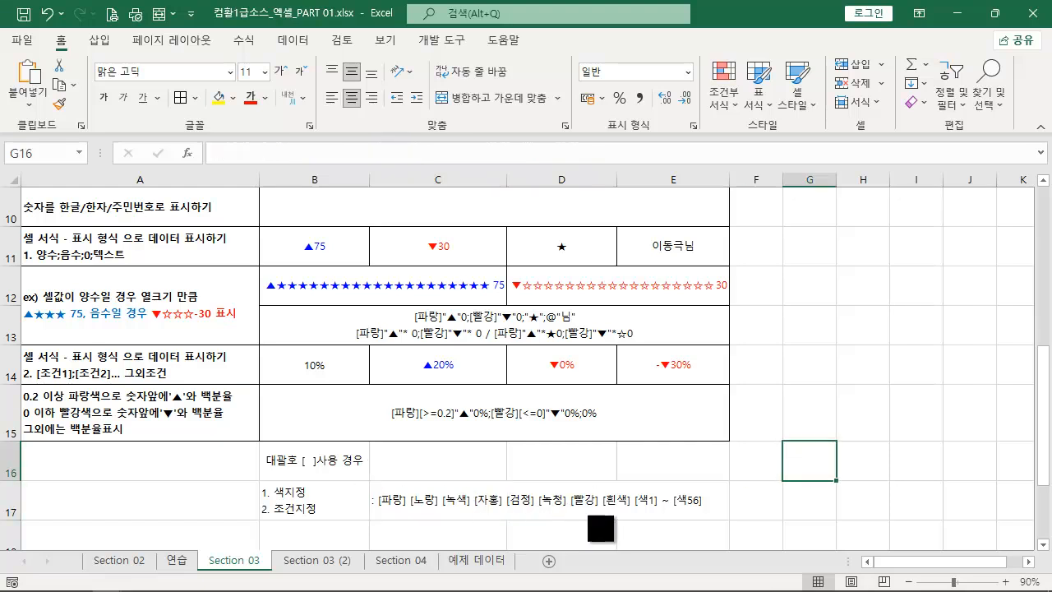
drag(569, 510, 596, 508)
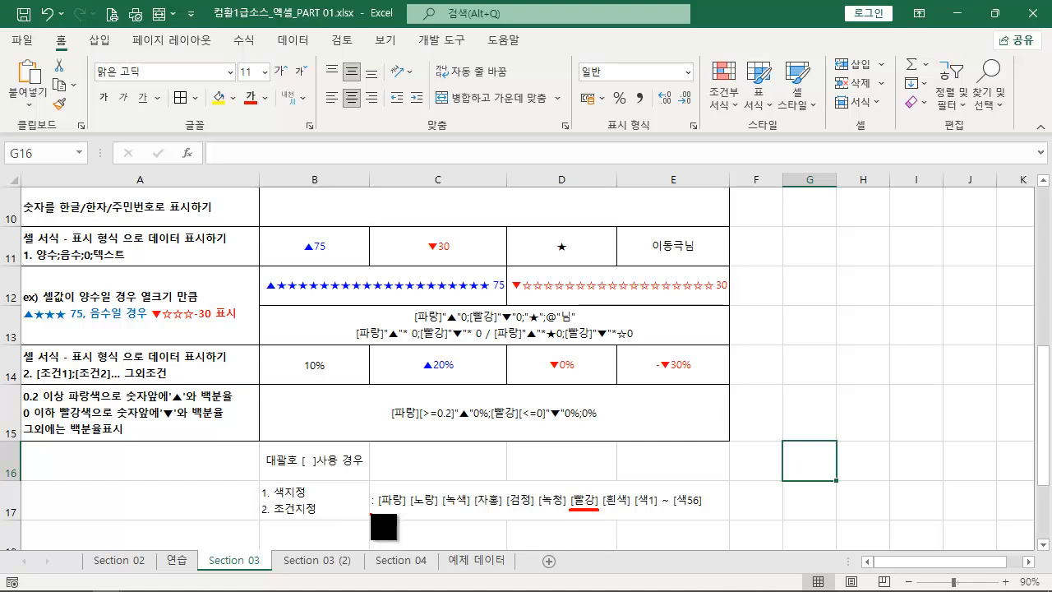
drag(375, 510, 409, 509)
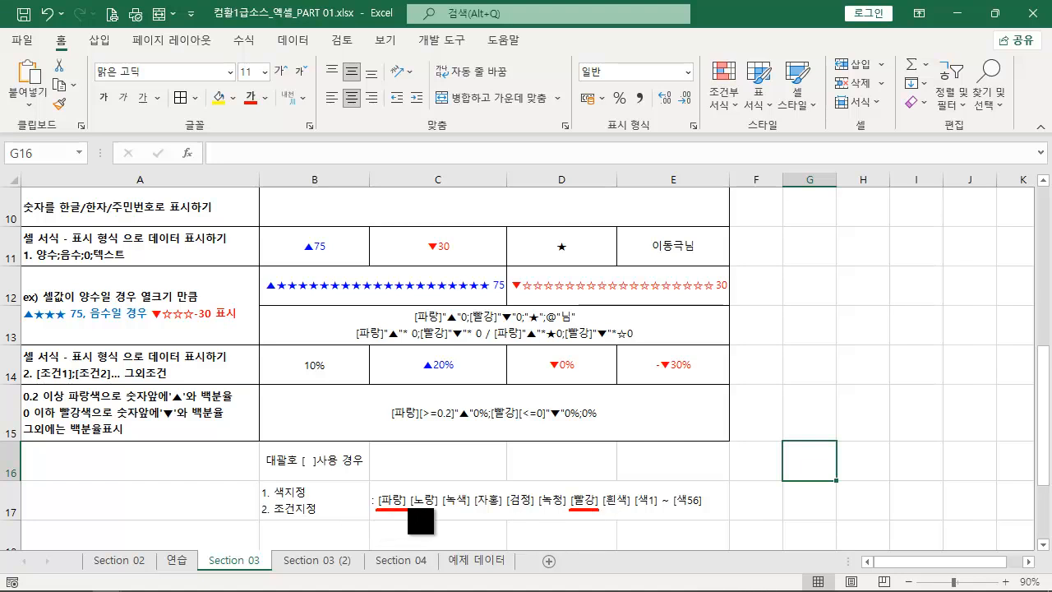
drag(500, 486, 537, 517)
mouse_move(634, 490)
mouse_down()
mouse_move(674, 512)
mouse_move(713, 512)
mouse_up()
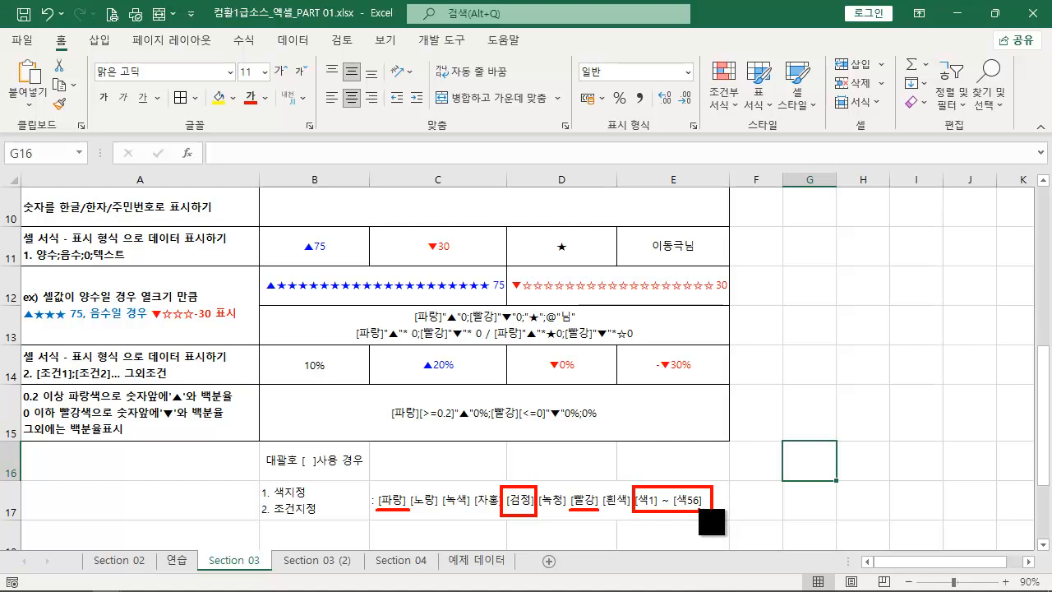
key(Escape)
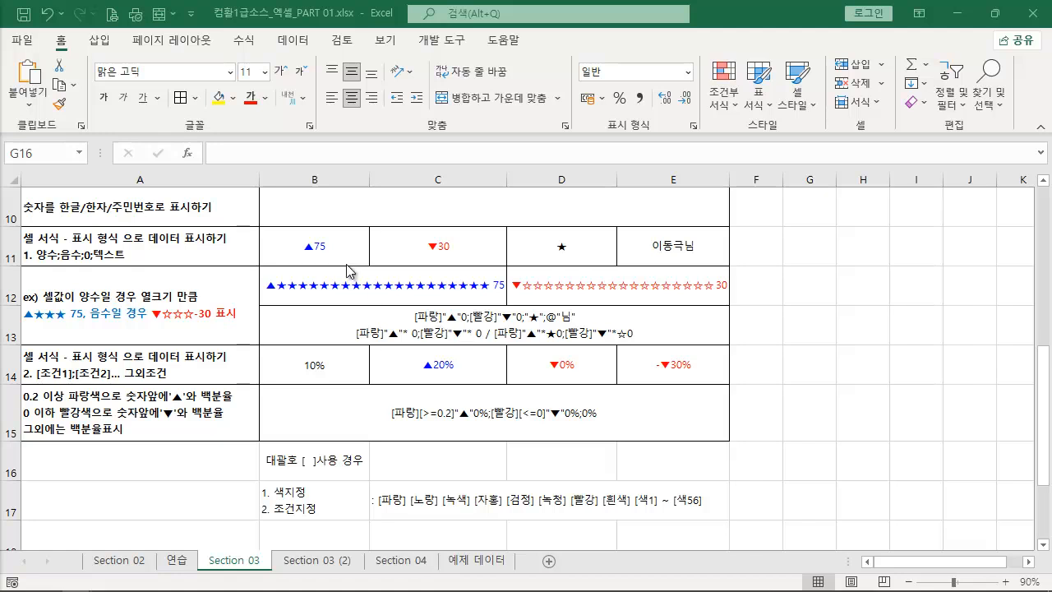
Step: Open the cell format settings for B11:E11 and examine the number format categories and the custom format code
drag(320, 246, 702, 244)
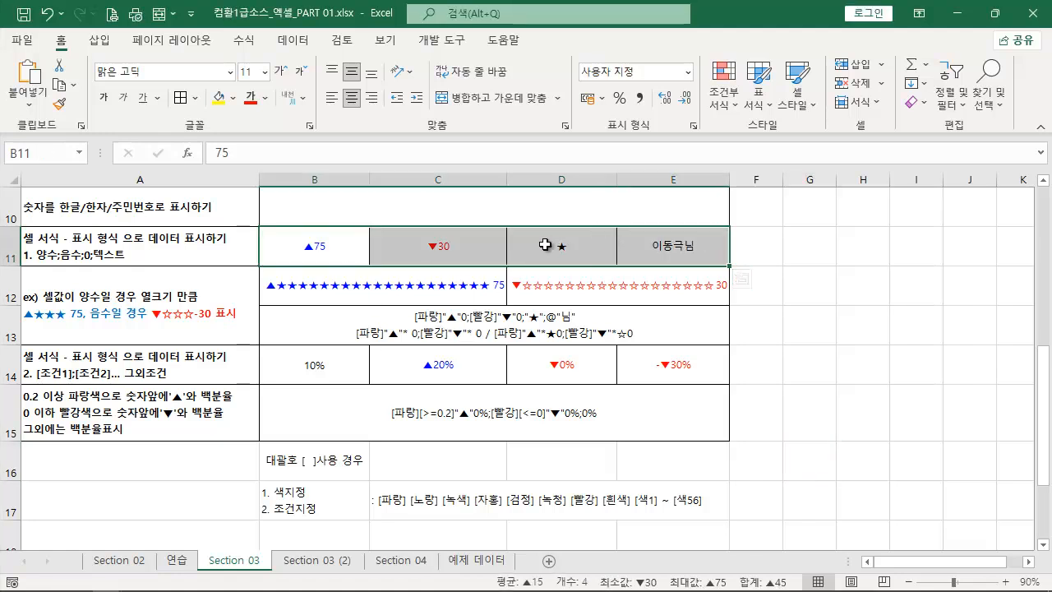
right_click(475, 247)
click(567, 482)
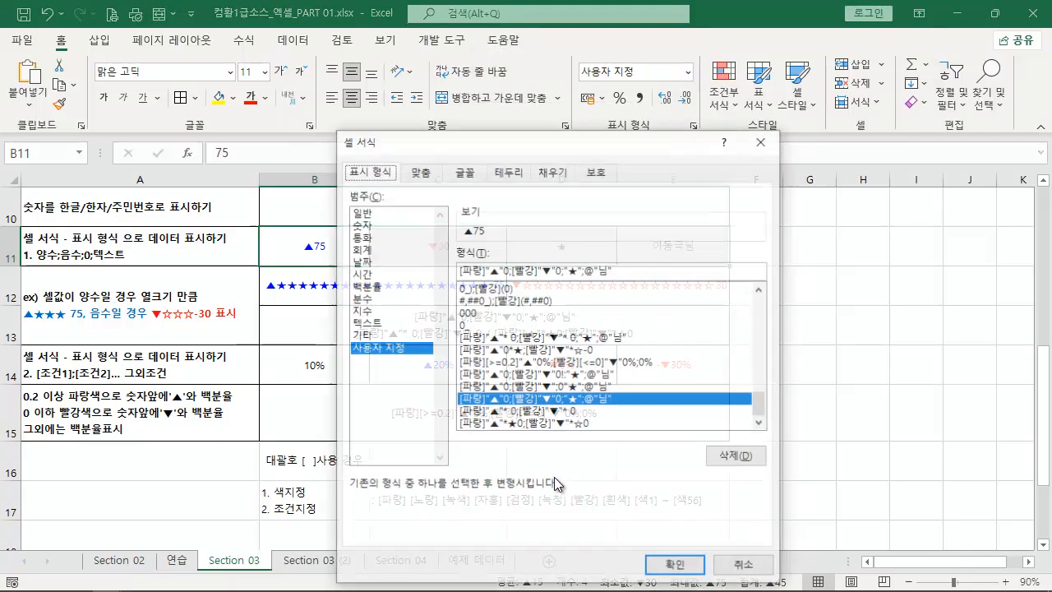
drag(533, 143, 683, 148)
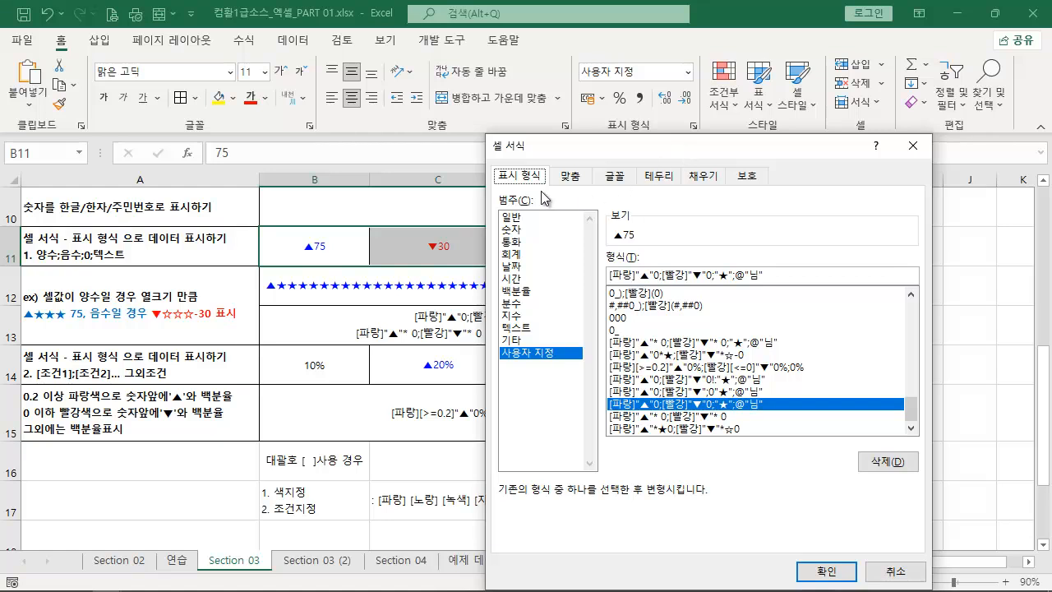
mouse_move(491, 163)
mouse_down()
mouse_move(549, 190)
mouse_move(730, 198)
mouse_up()
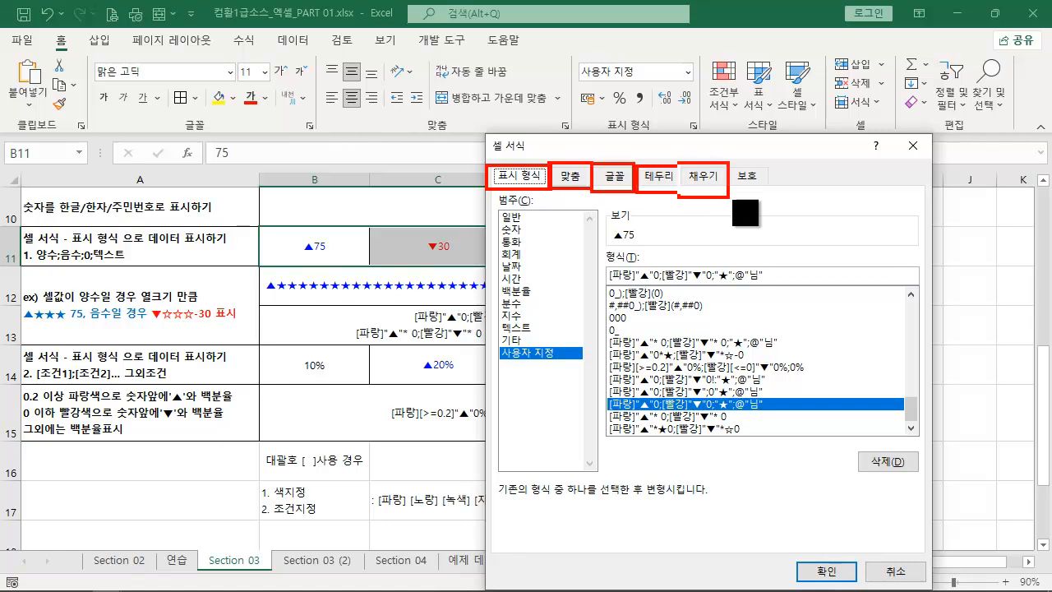
drag(733, 157, 760, 188)
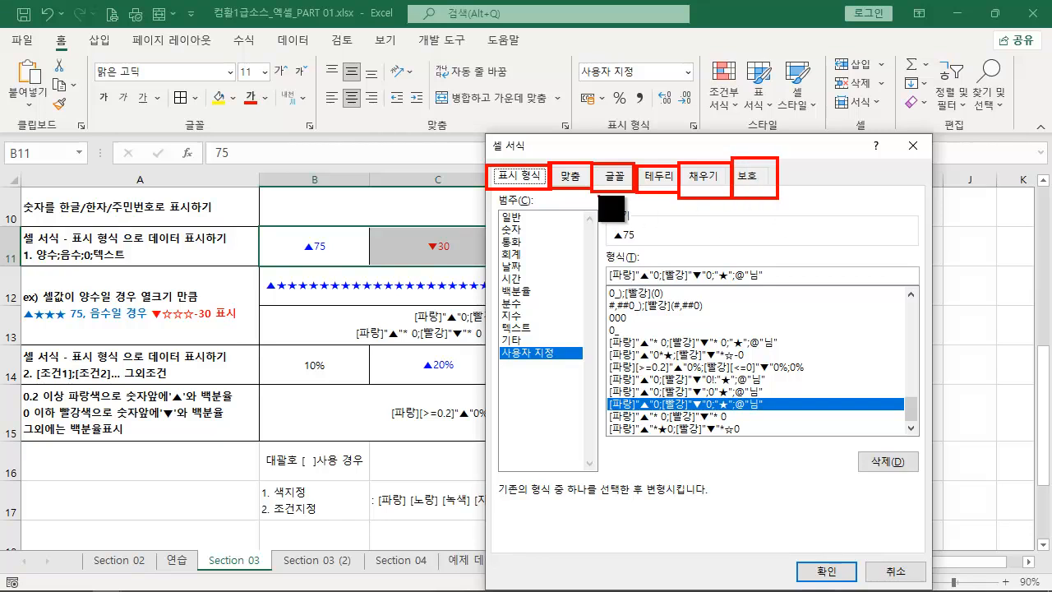
key(Escape)
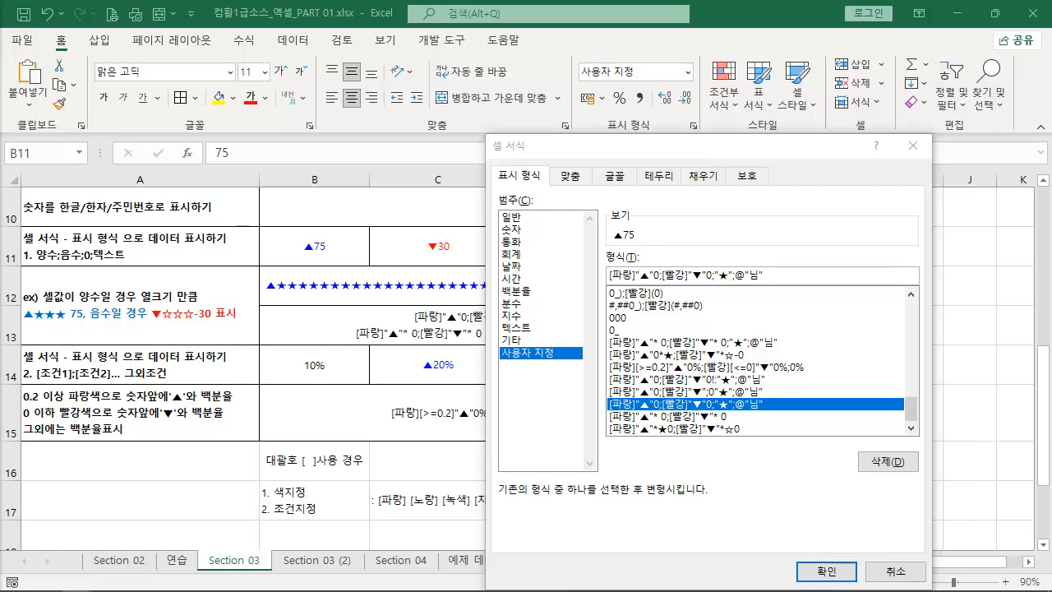
mouse_move(523, 570)
mouse_move(497, 208)
mouse_down()
mouse_move(542, 343)
mouse_move(595, 370)
mouse_up()
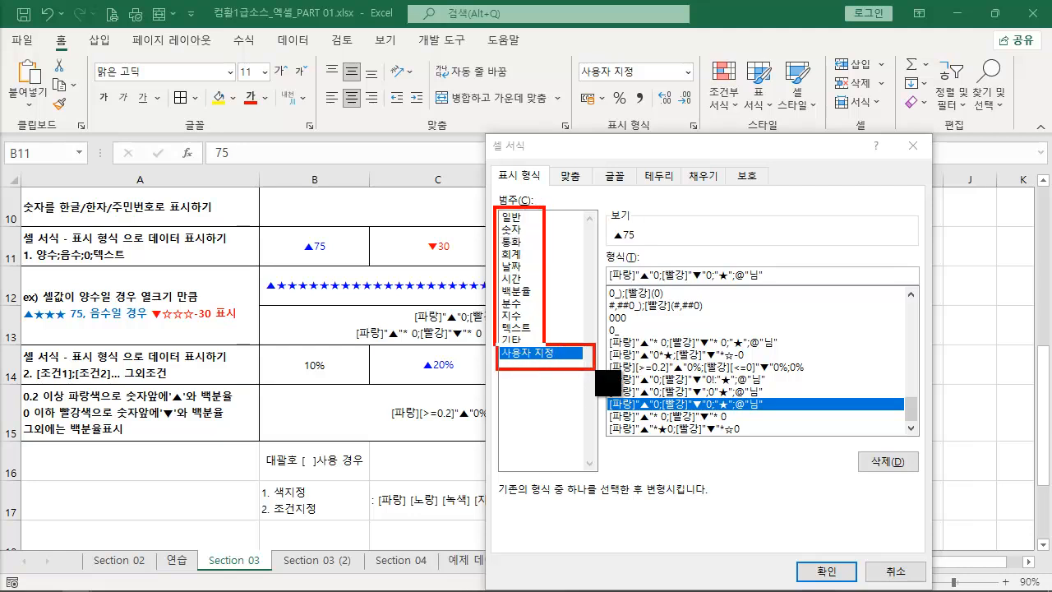
drag(561, 349, 569, 337)
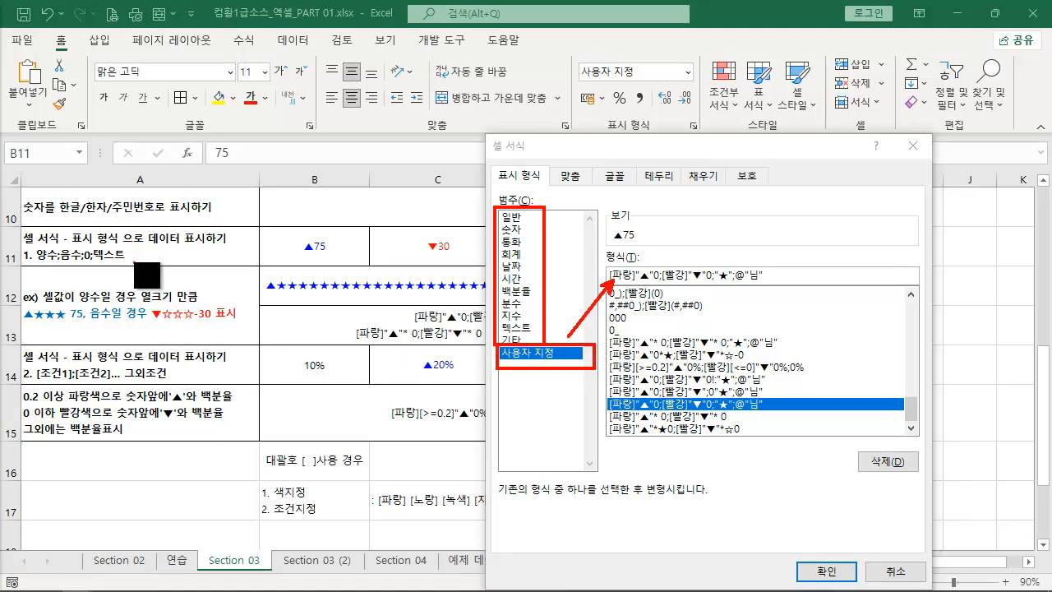
drag(134, 265, 16, 248)
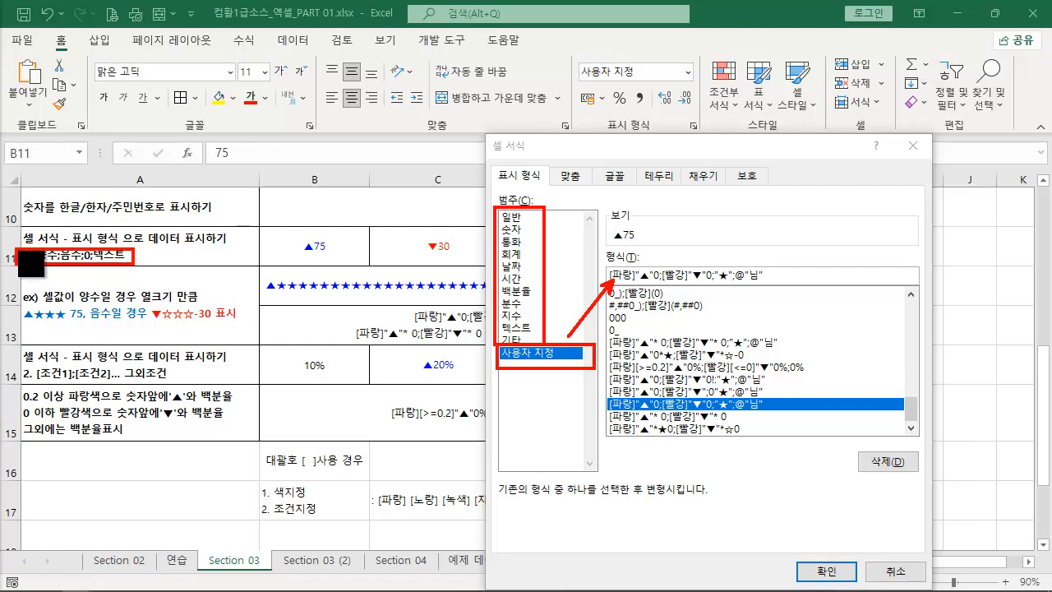
mouse_move(20, 365)
mouse_down()
mouse_move(156, 388)
mouse_move(174, 381)
mouse_up()
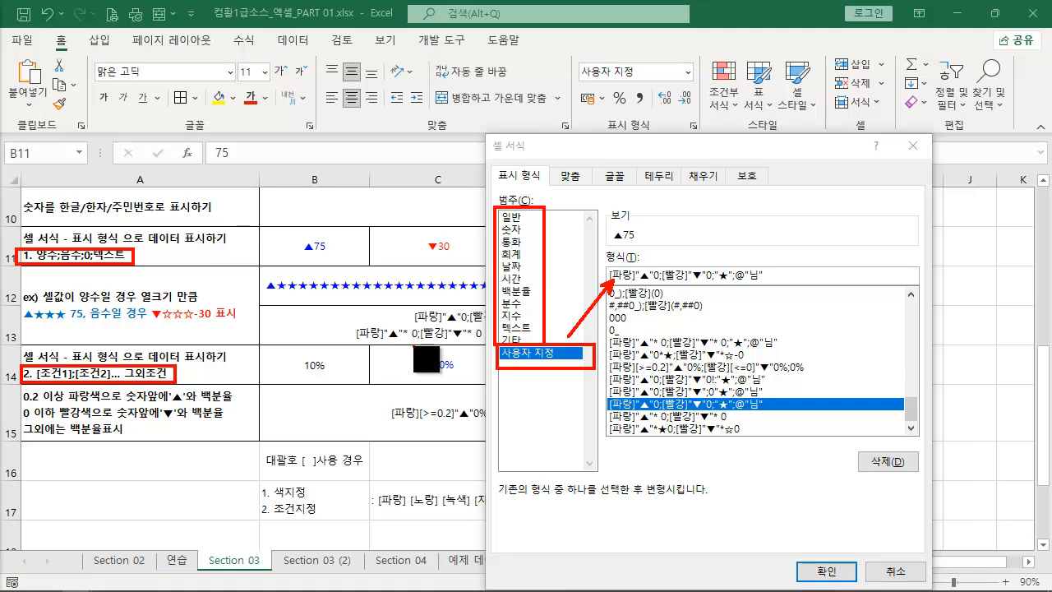
key(Escape)
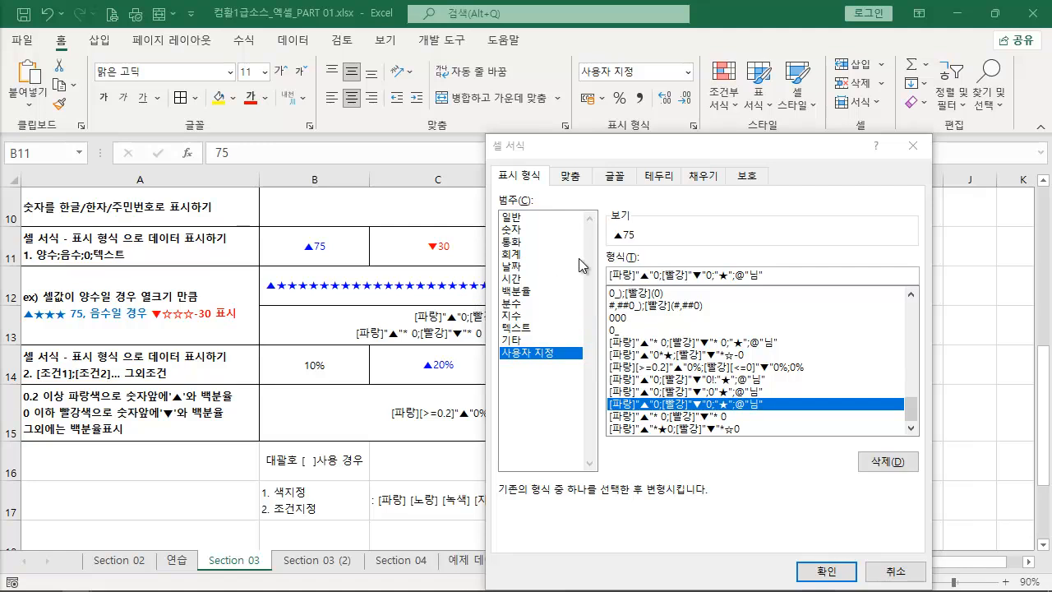
Step: Review the alignment, font, border, fill and protection settings for B11:E11, return to the number format, and close the cell format settings
click(572, 176)
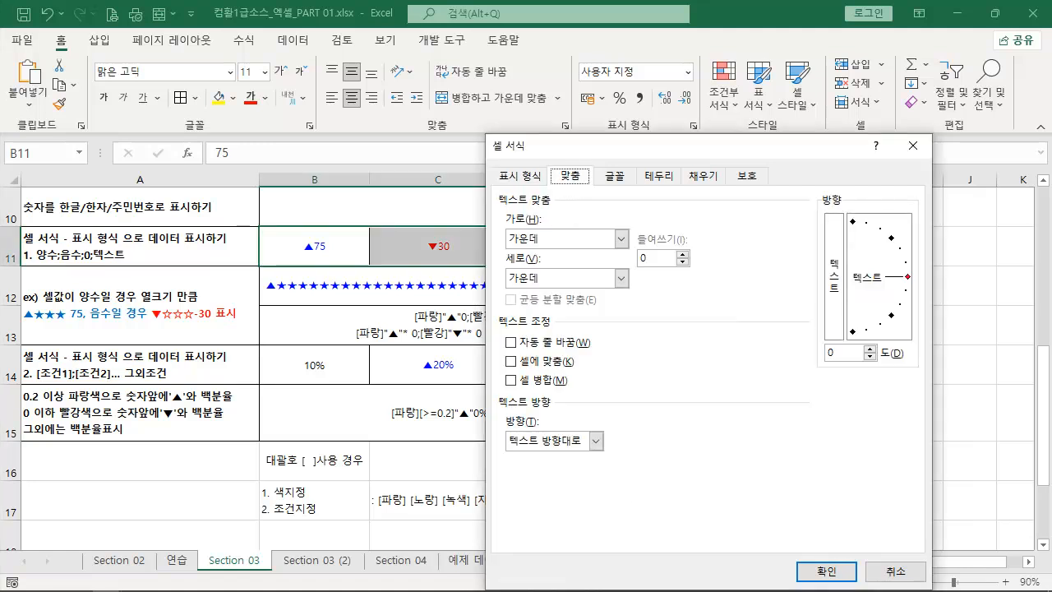
key(ctrl+2)
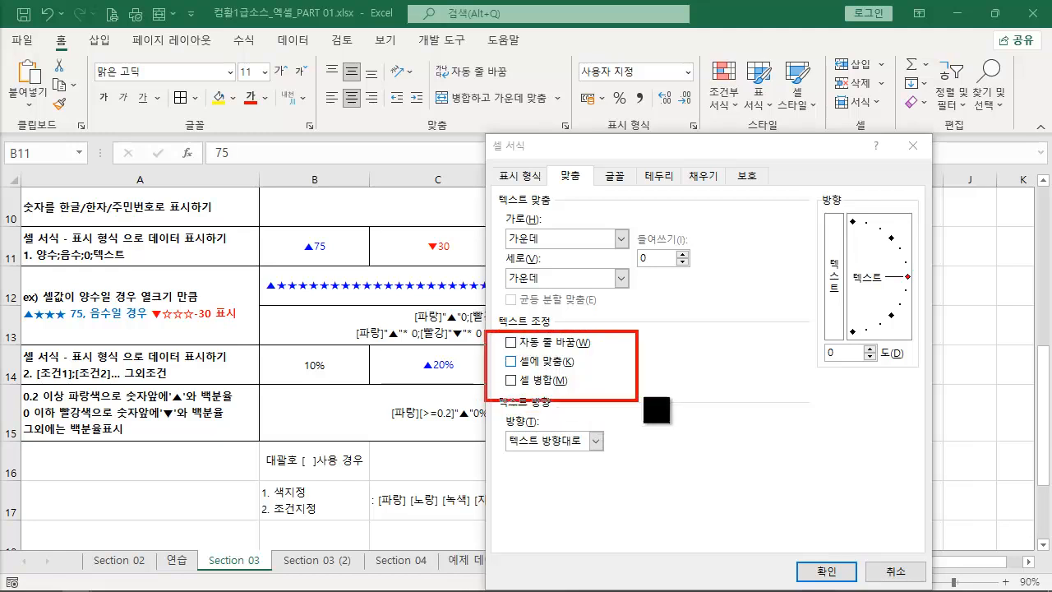
click(624, 179)
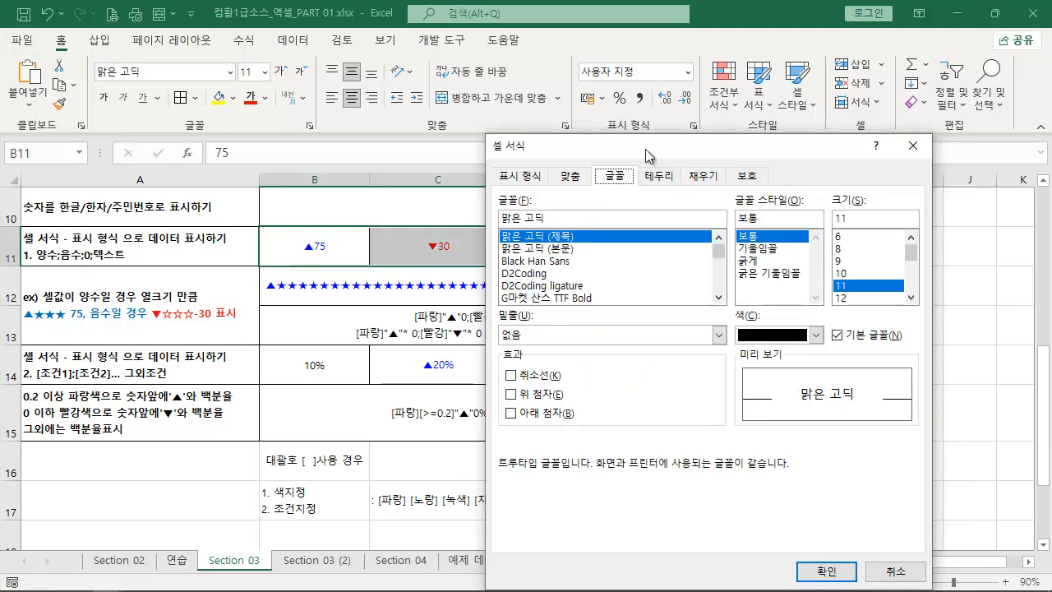
drag(646, 148, 647, 117)
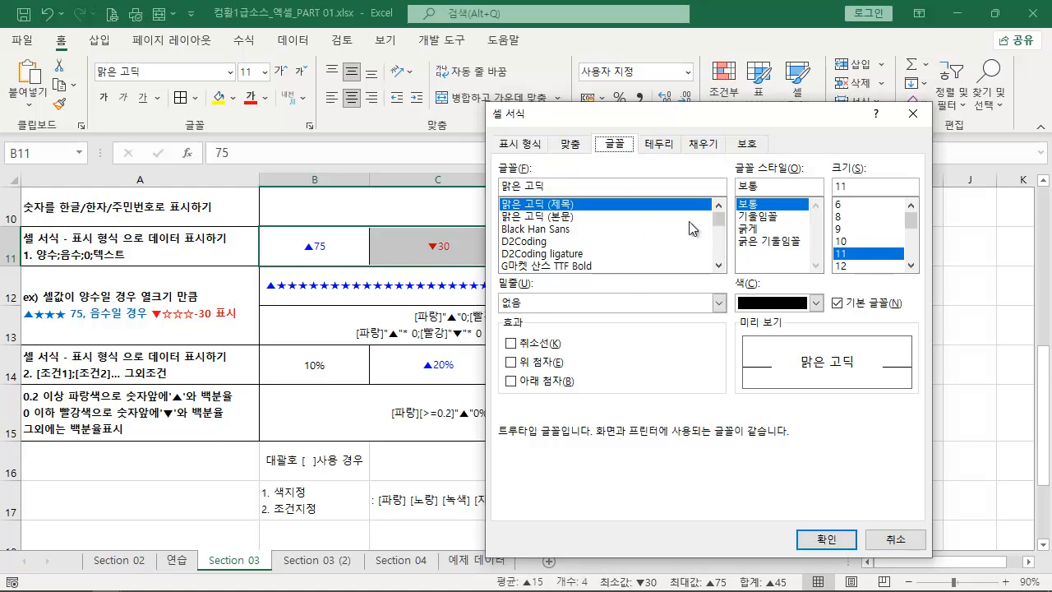
click(657, 144)
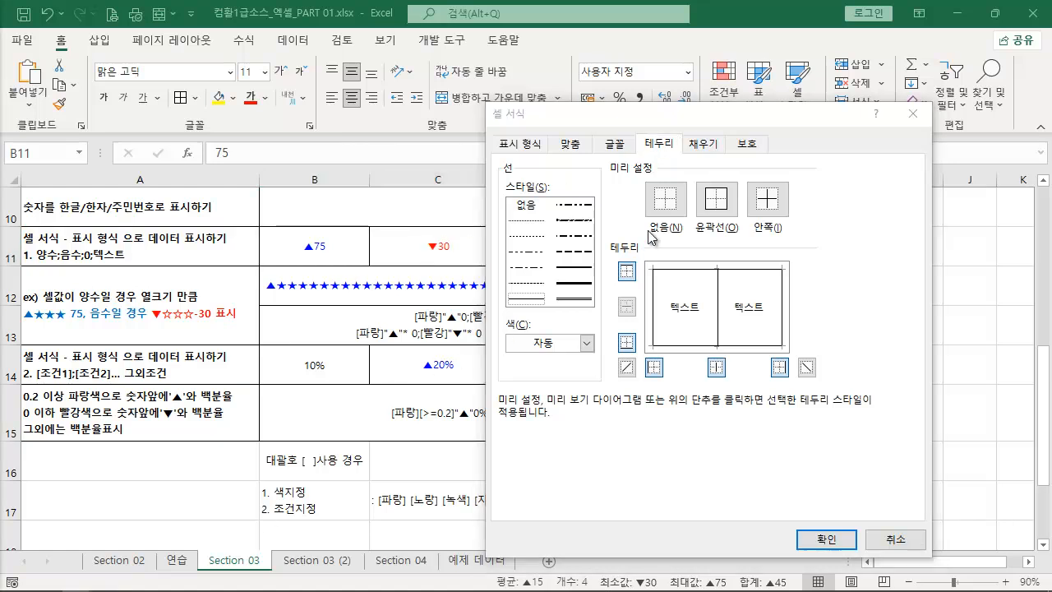
click(708, 149)
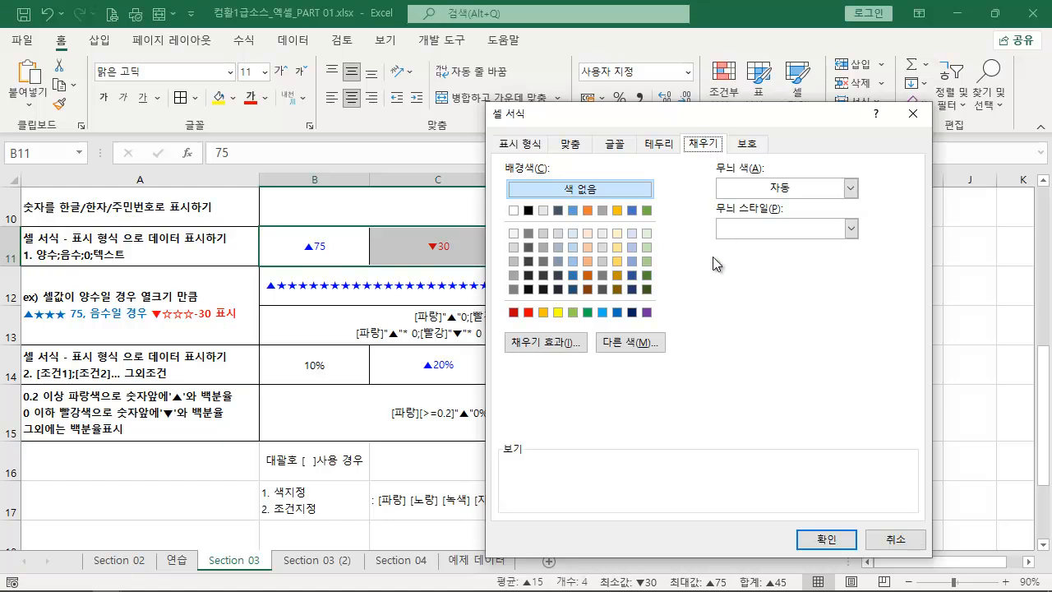
click(749, 145)
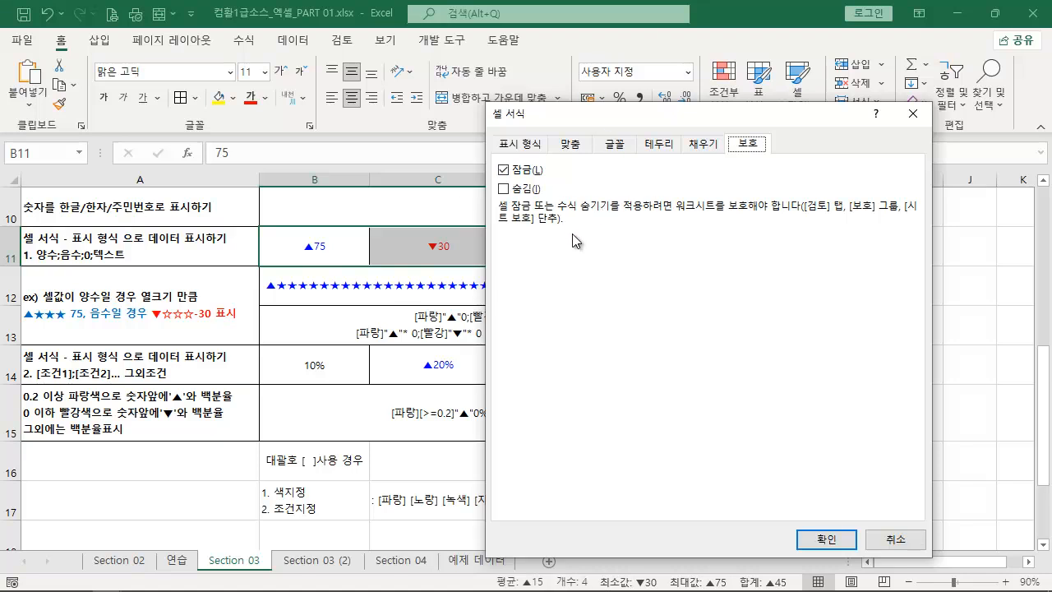
click(522, 144)
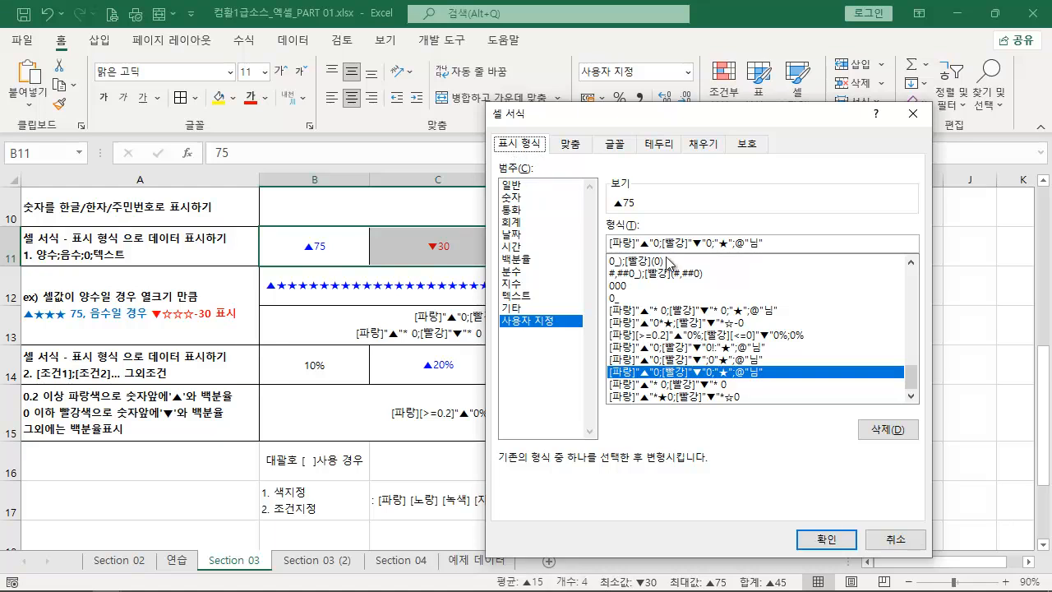
mouse_move(775, 256)
mouse_down()
mouse_move(635, 245)
mouse_move(594, 217)
mouse_up()
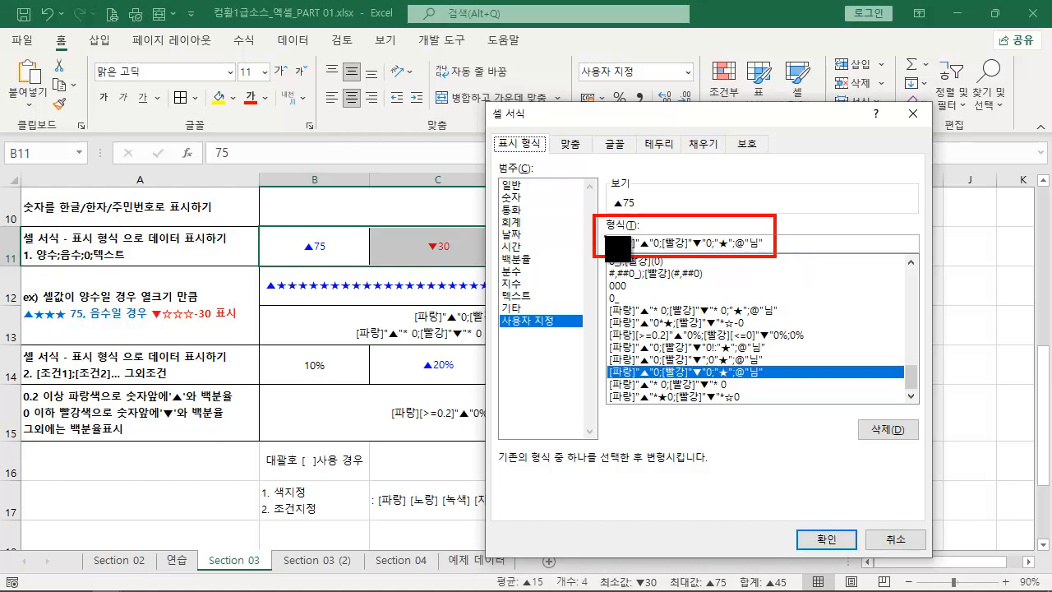
key(Escape)
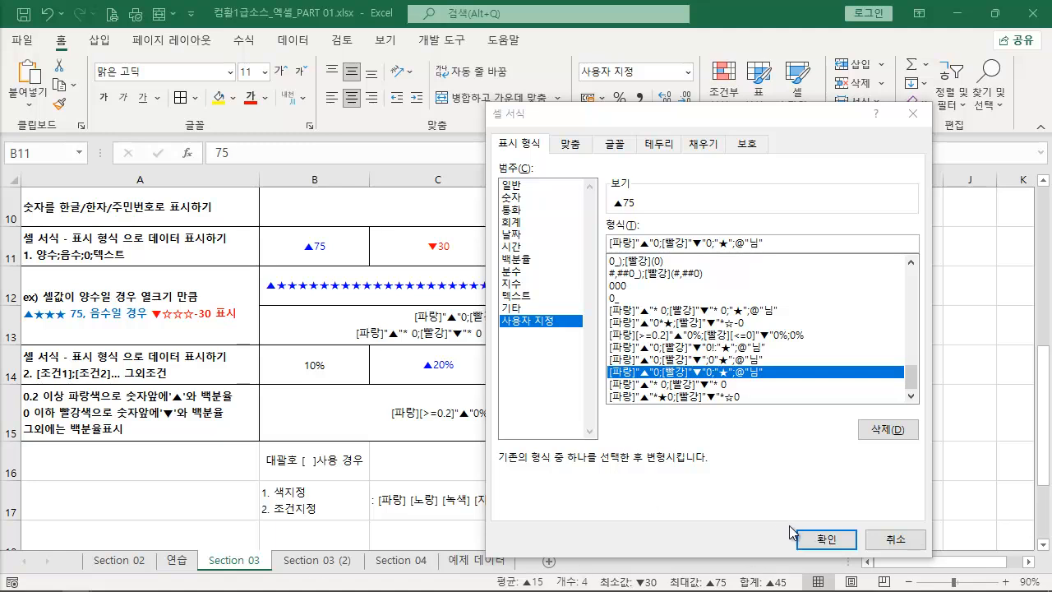
click(828, 536)
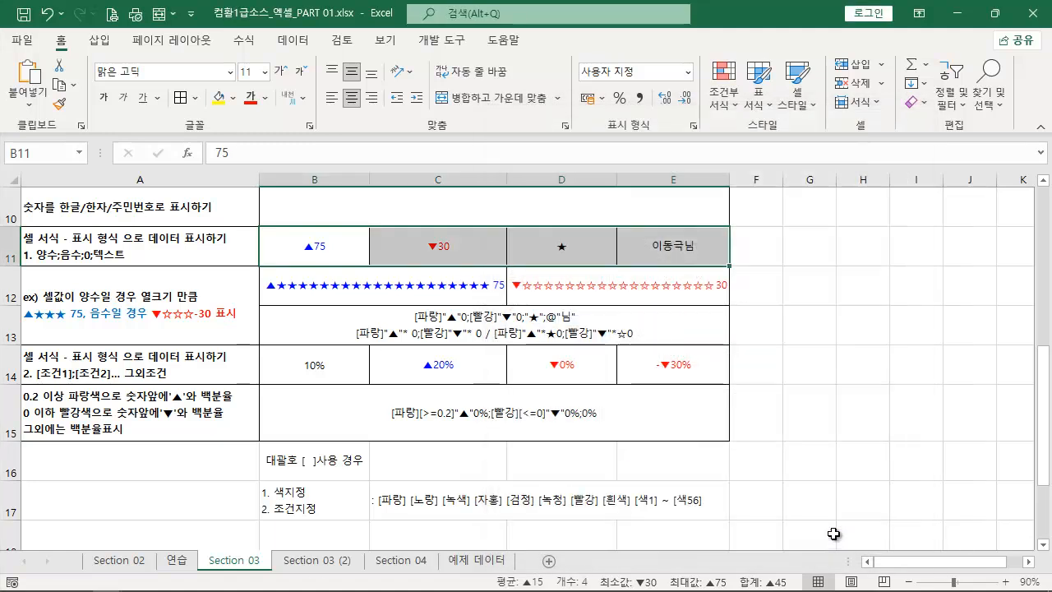
click(817, 325)
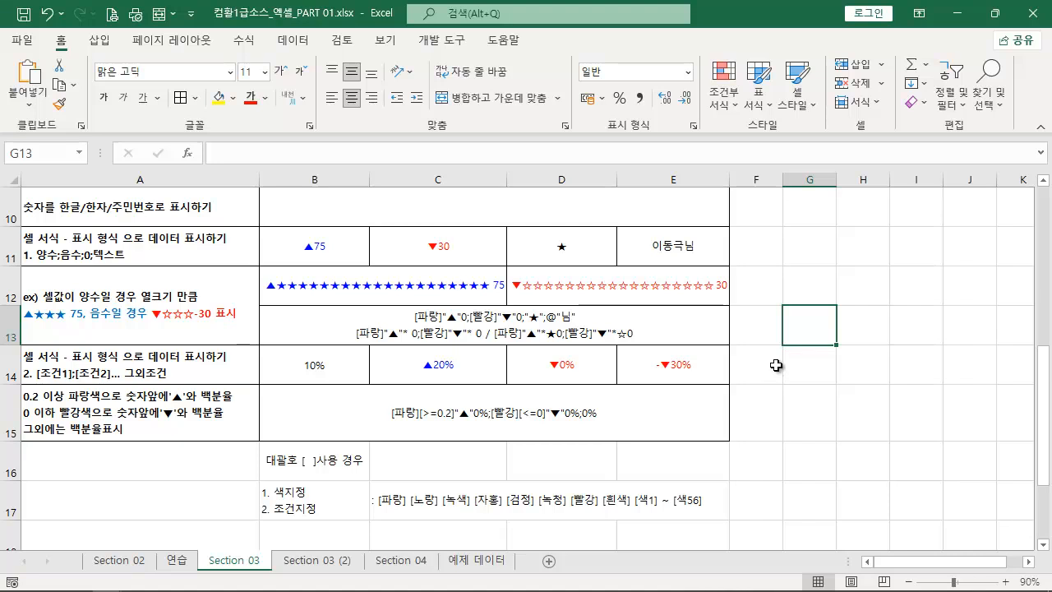